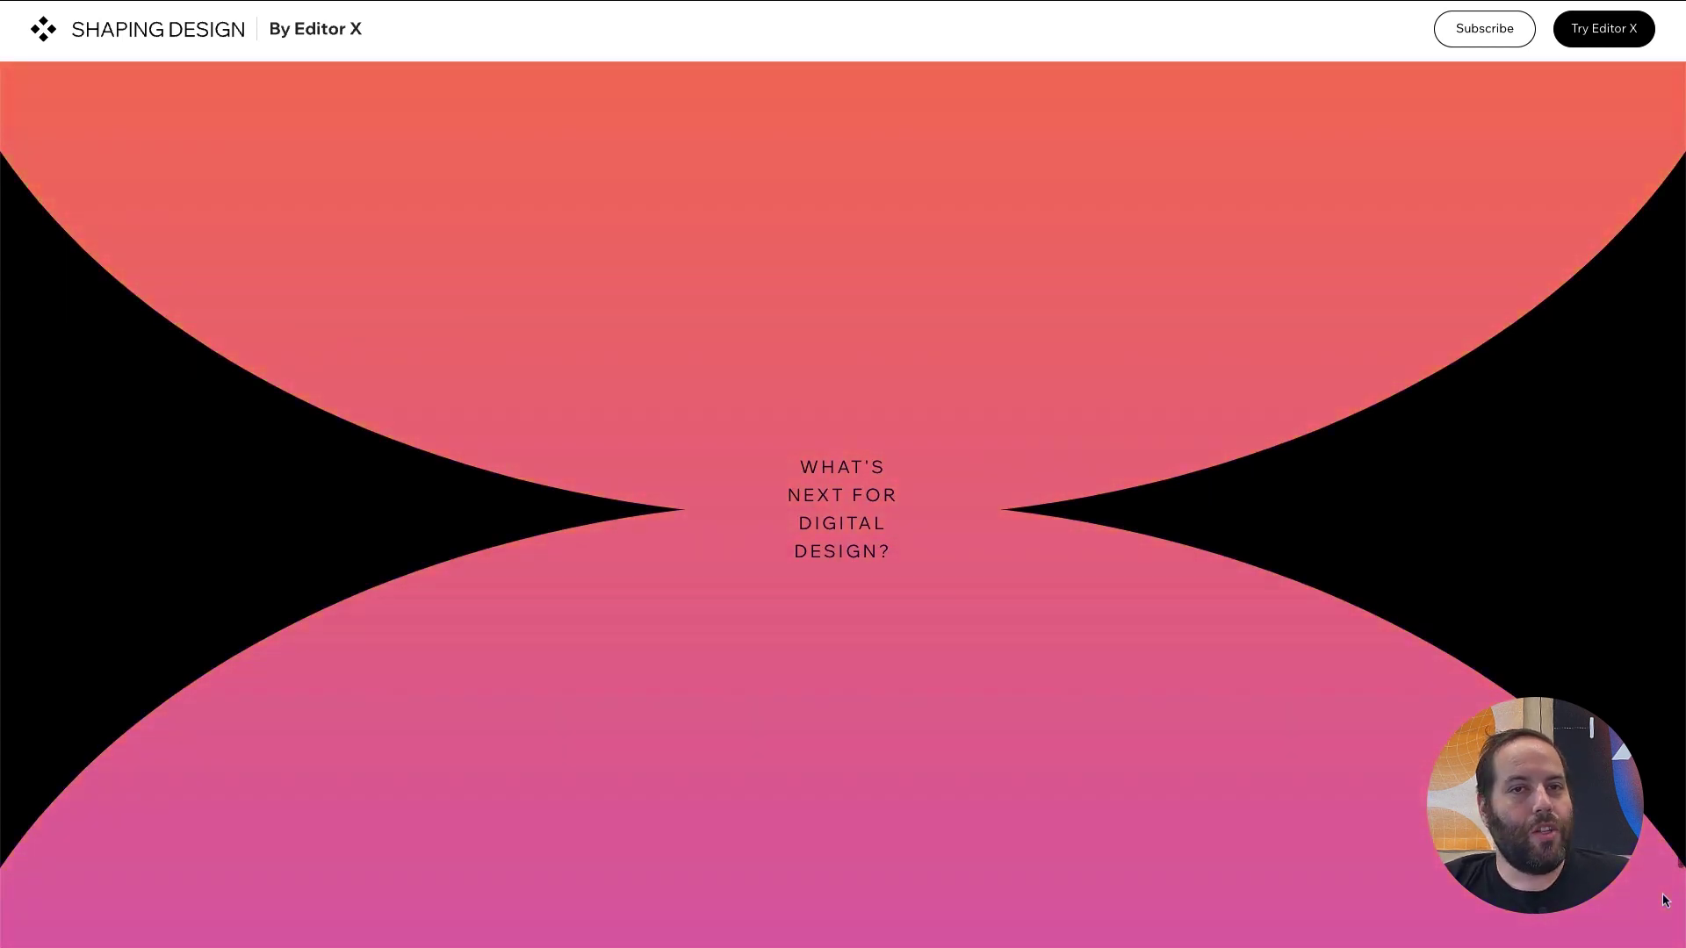
Scroll down through the live Shaping Design site in the browser.
scroll(1664, 900, down, 2)
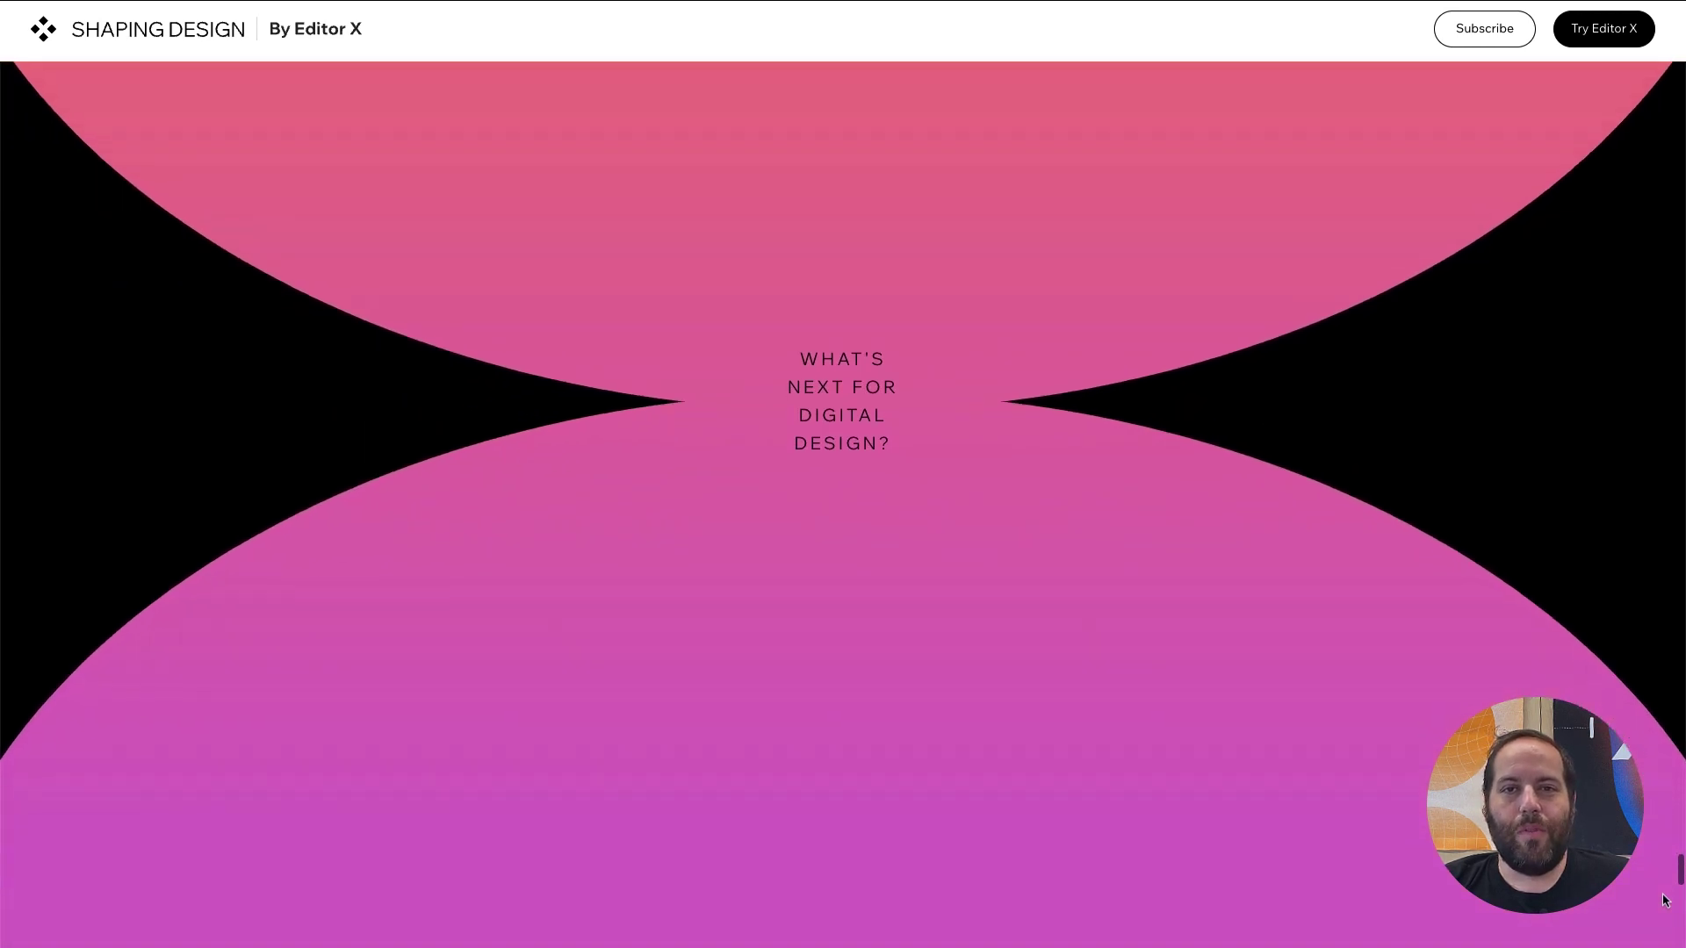
scroll(1665, 900, down, 3)
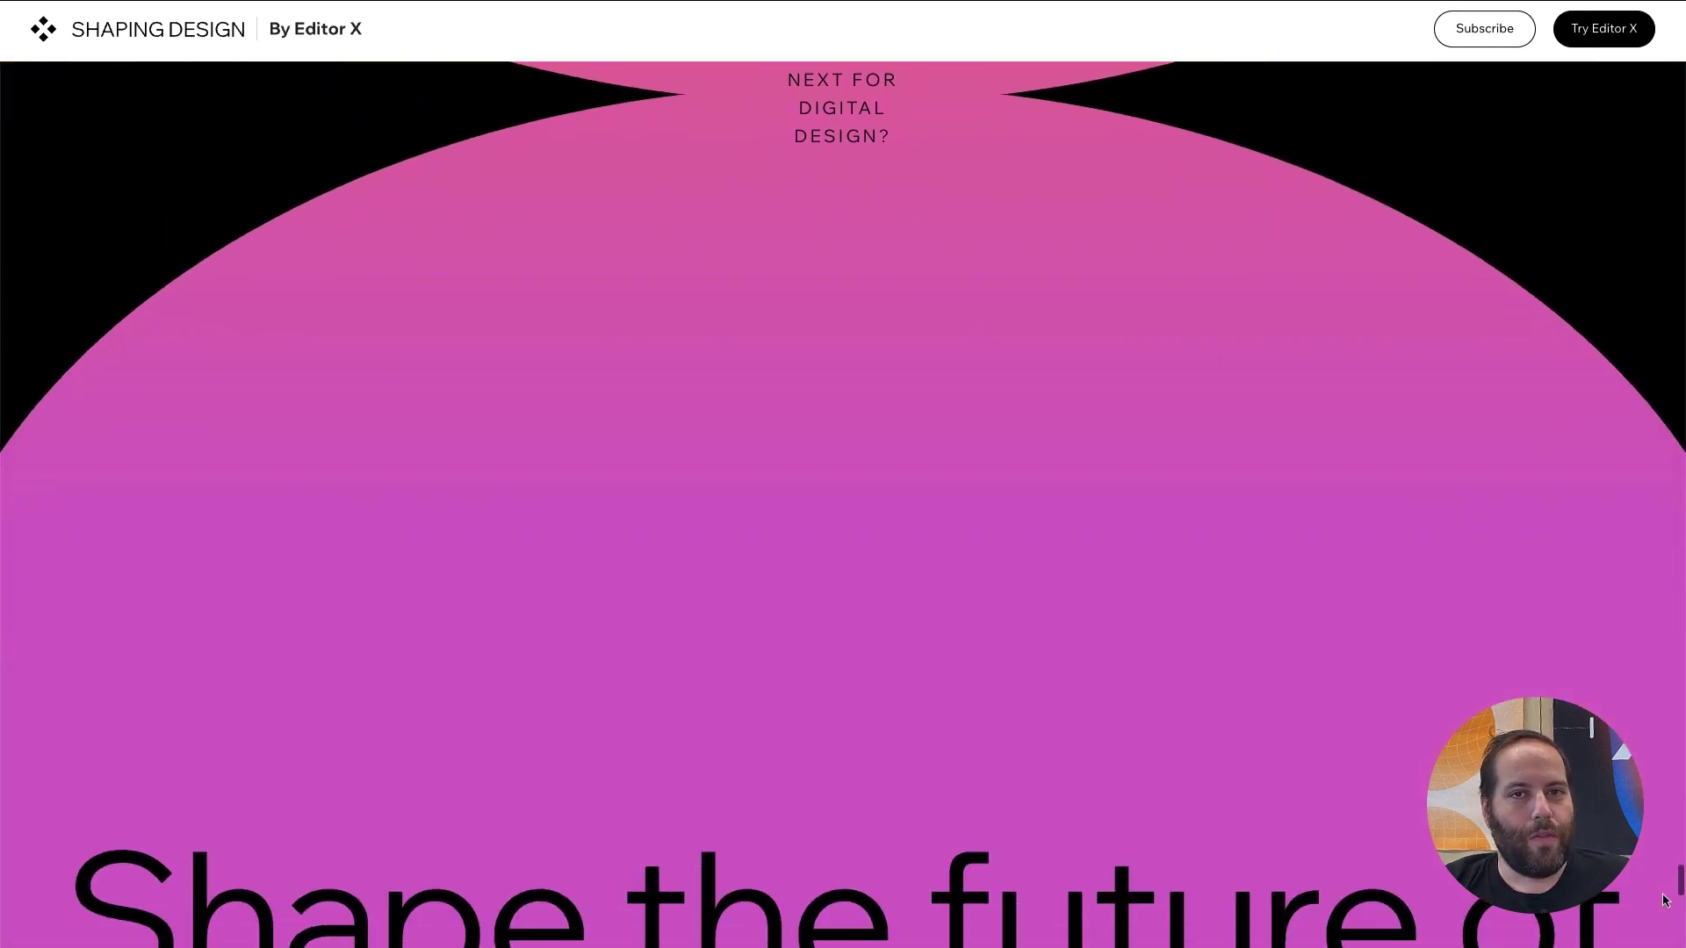
scroll(1663, 900, down, 4)
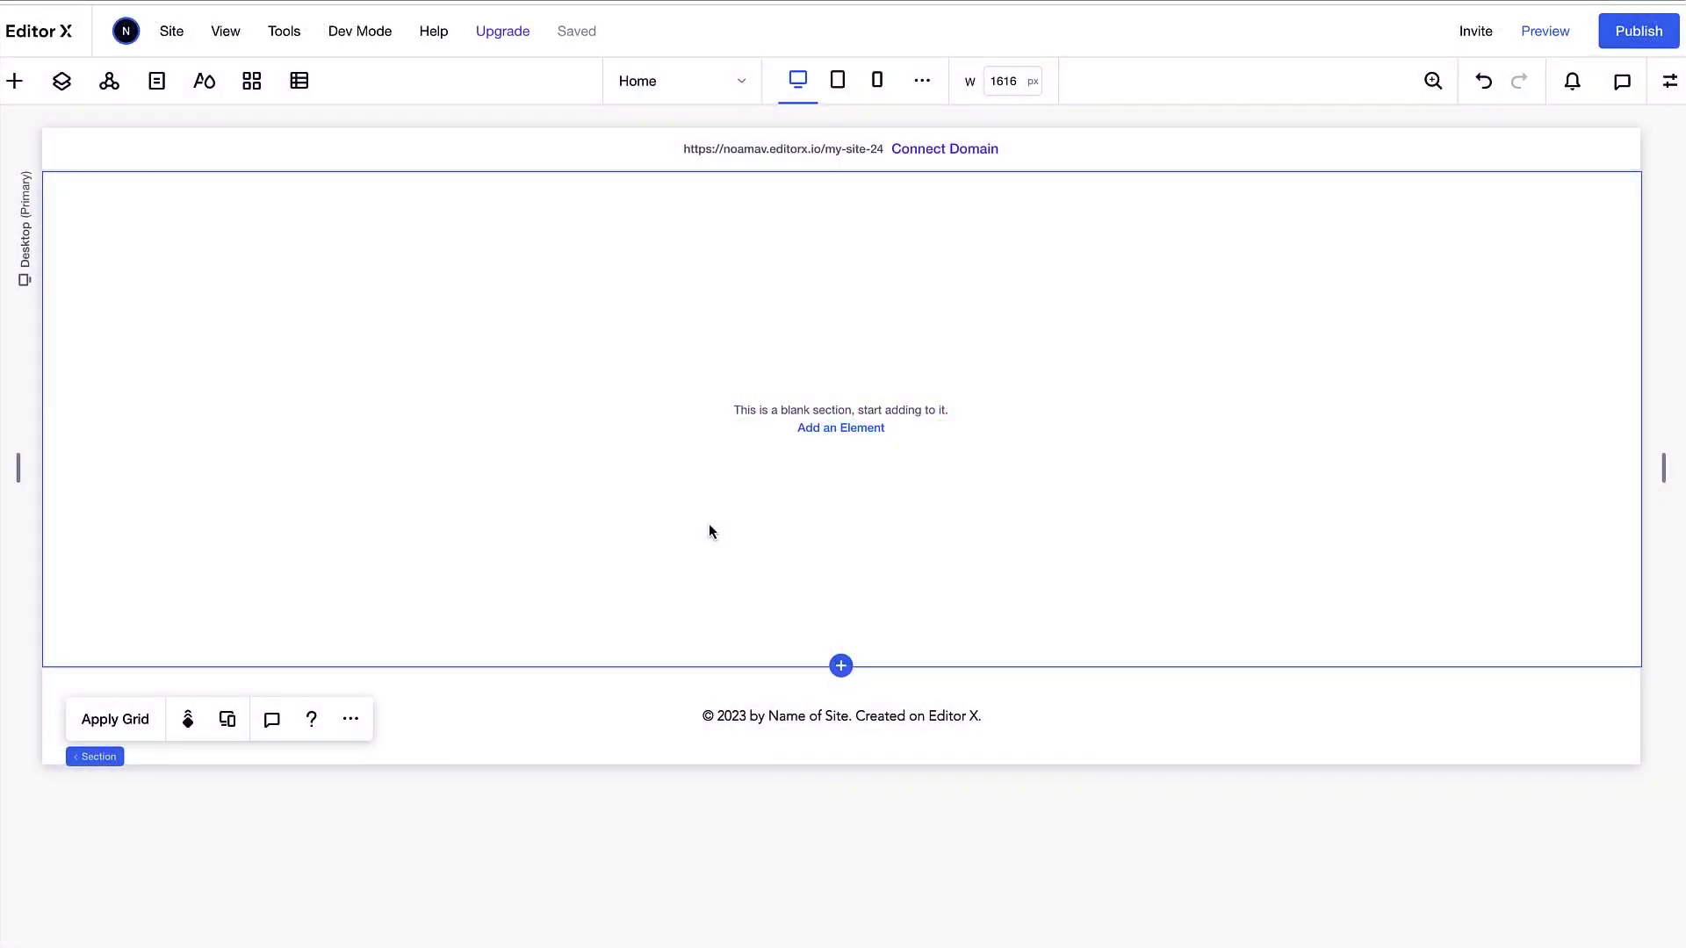
Set the blank Home section's height to 250vh in the Inspector.
click(1669, 81)
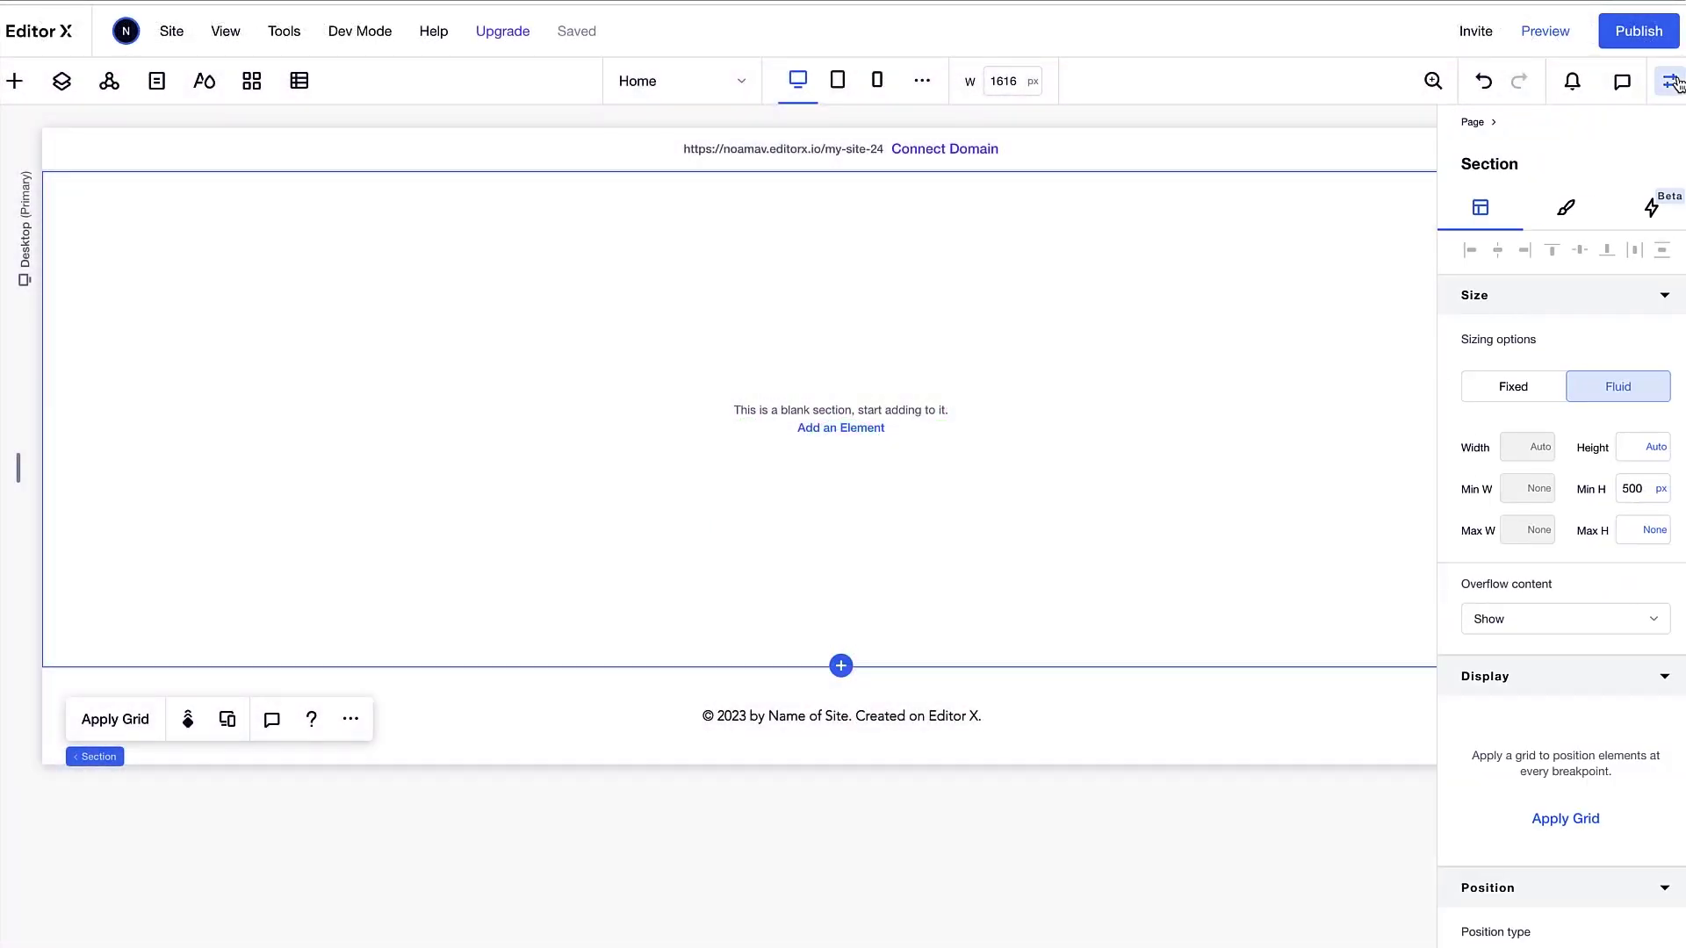
click(1625, 449)
text(250vh)
key(Return)
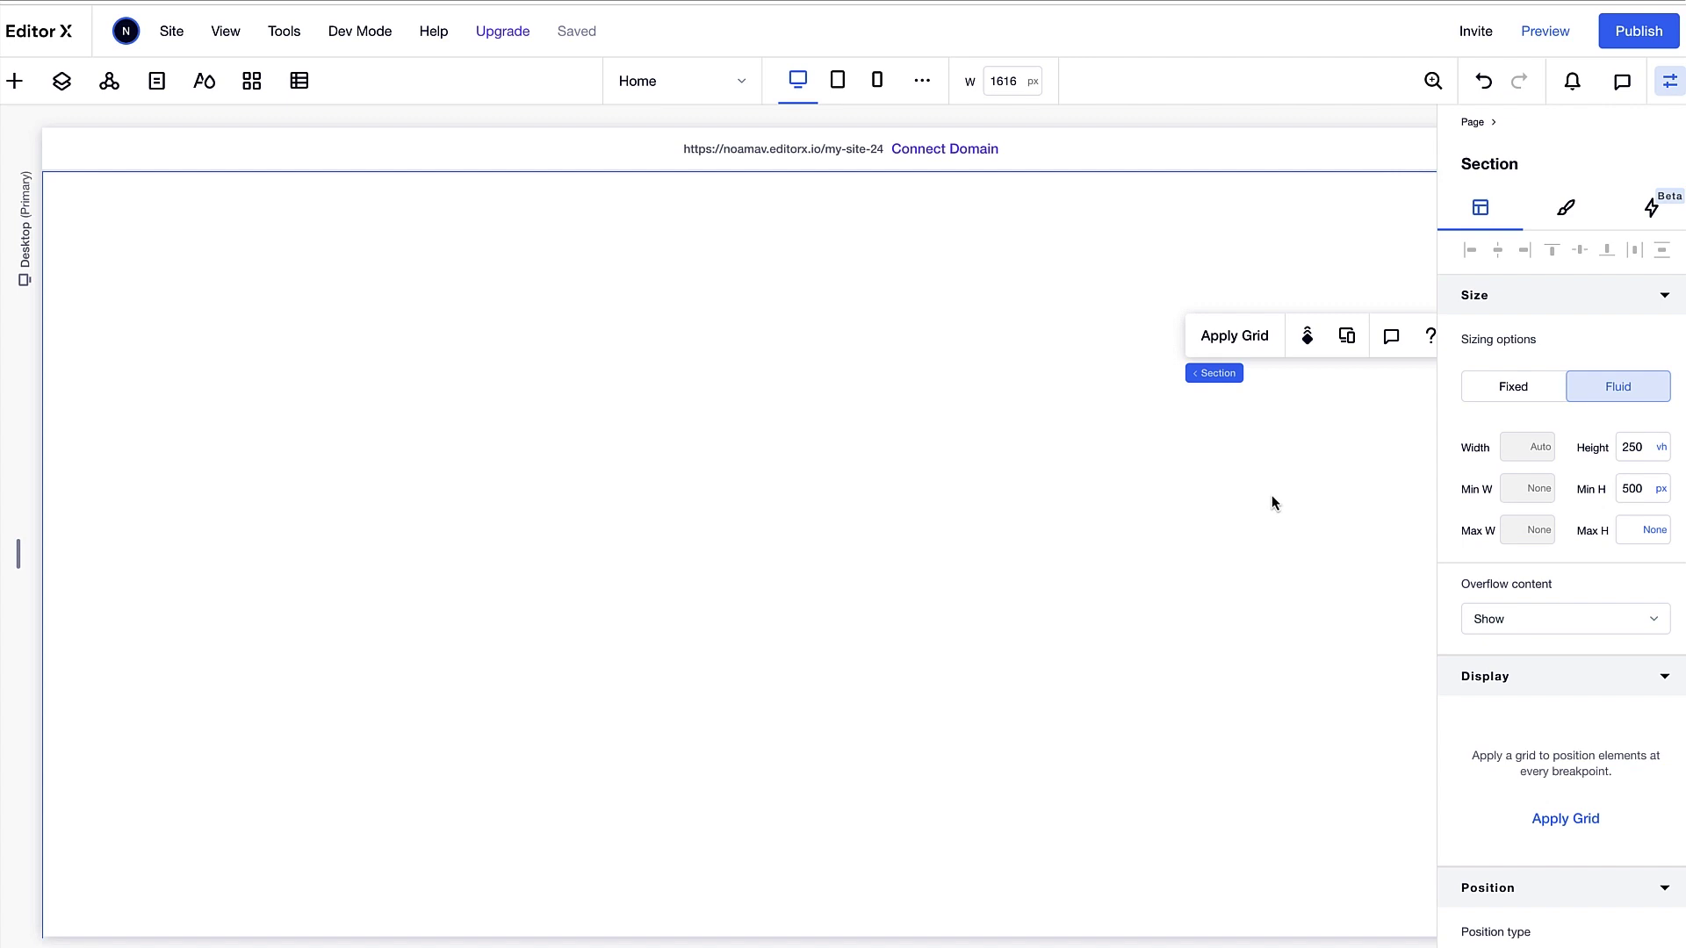
Switch the section background to a 0° gradient with a pink first stop.
click(1566, 207)
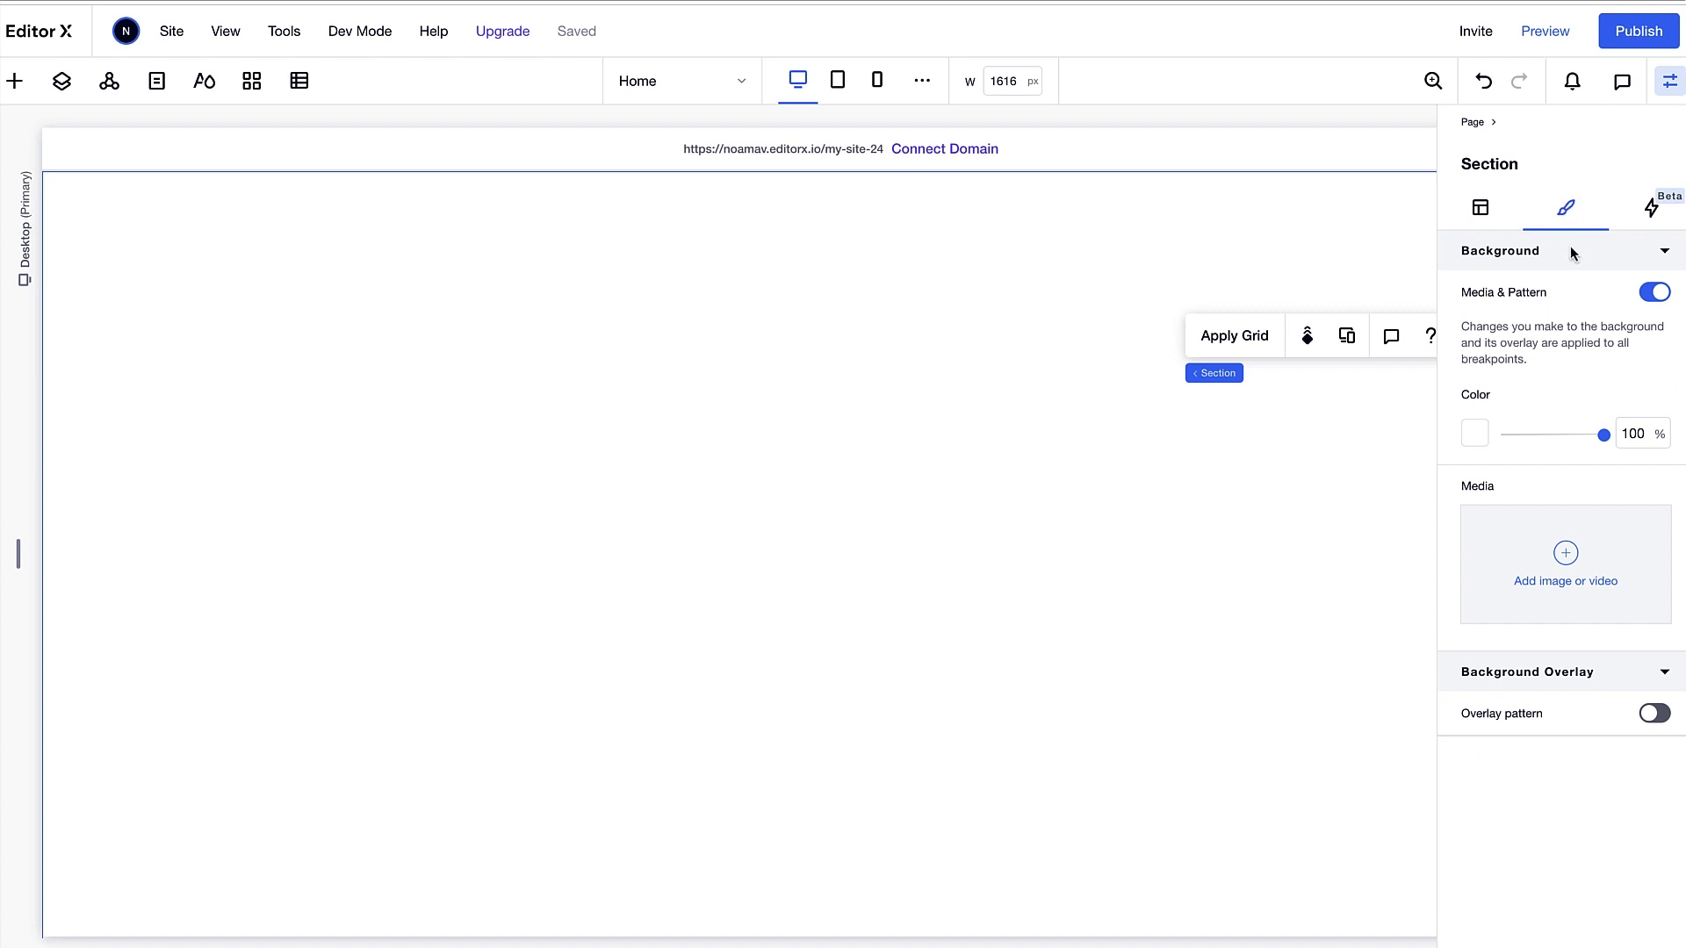
click(1474, 438)
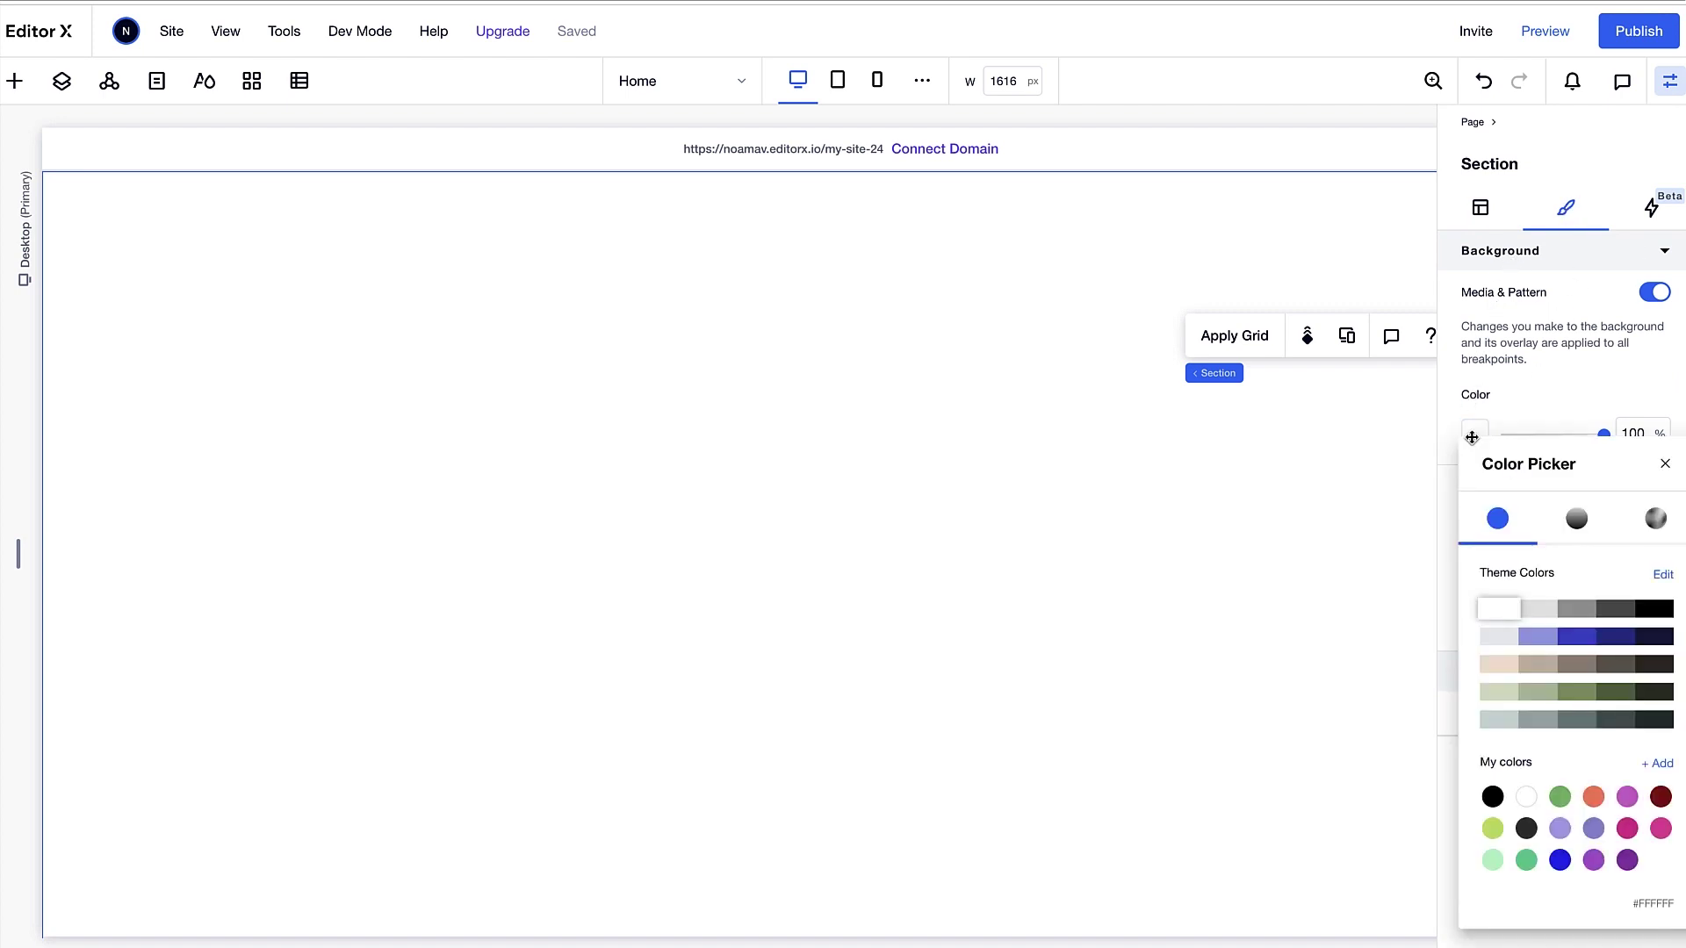
click(1574, 520)
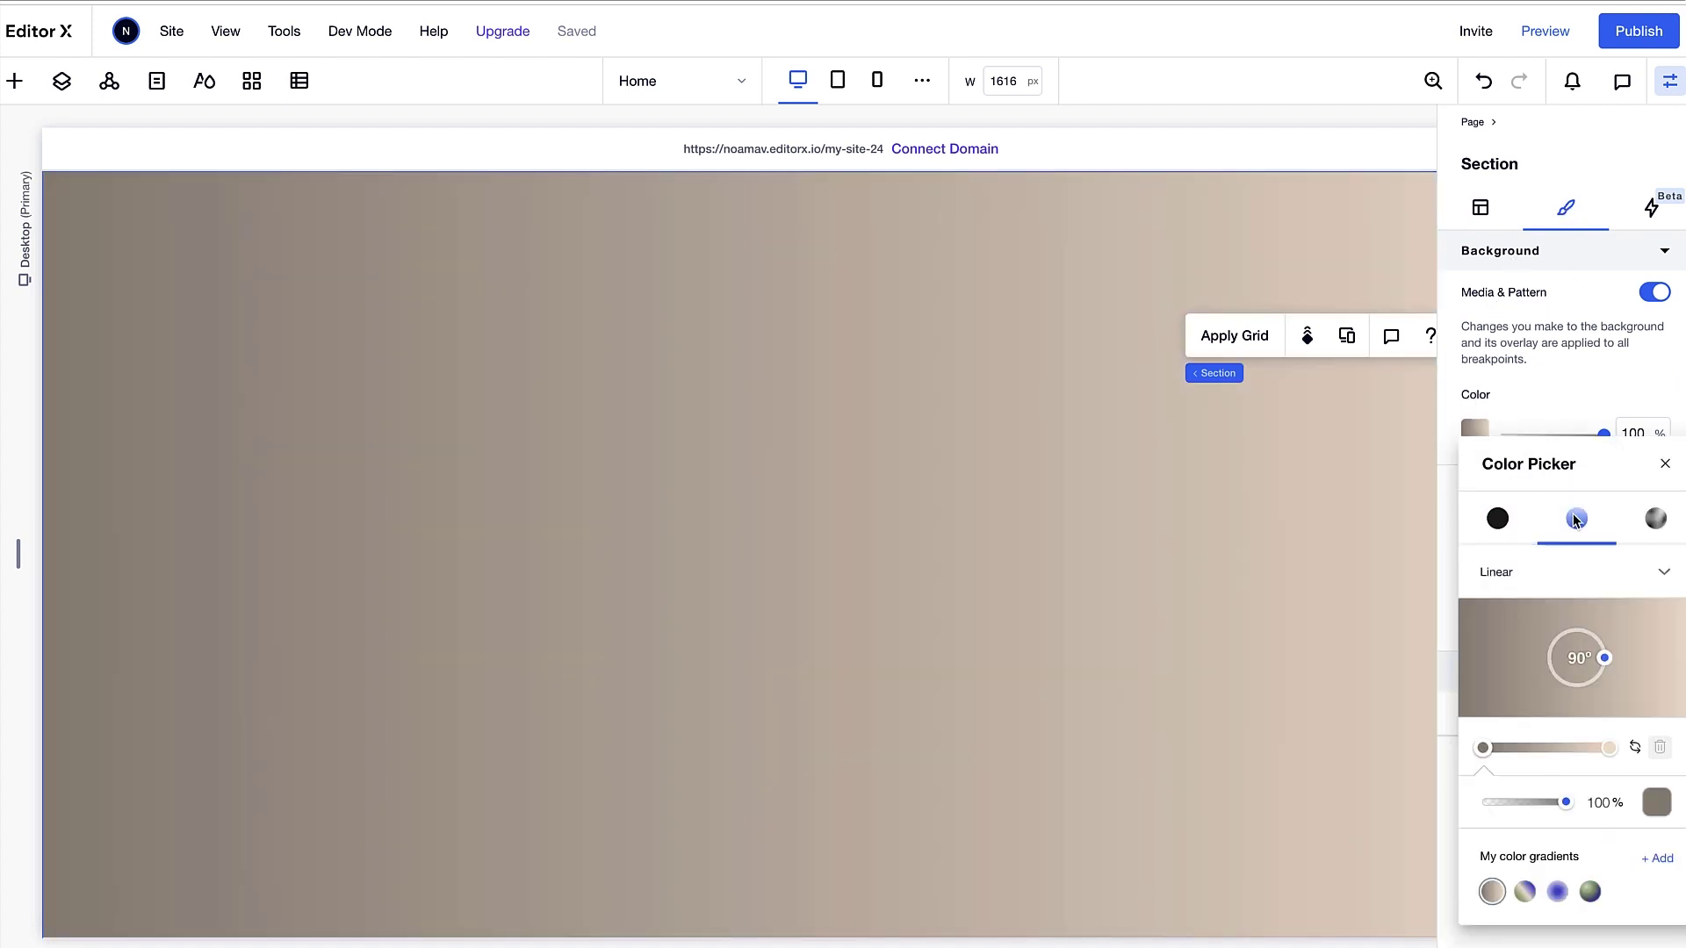
drag(1605, 658, 1578, 631)
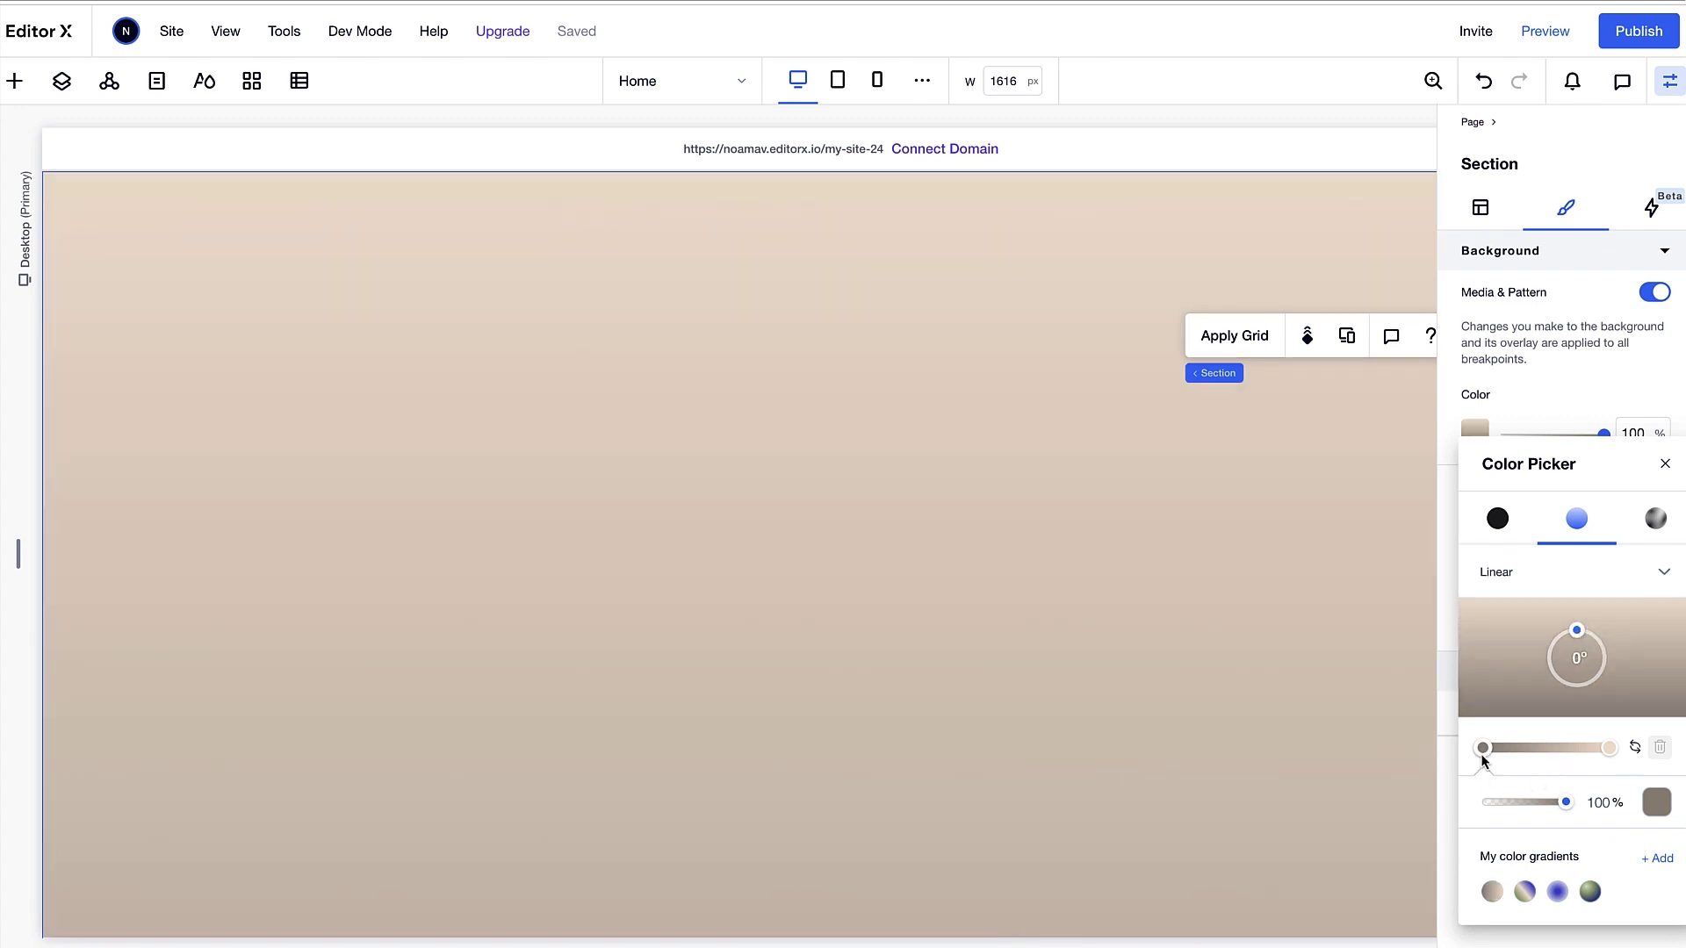
click(1655, 802)
click(1626, 744)
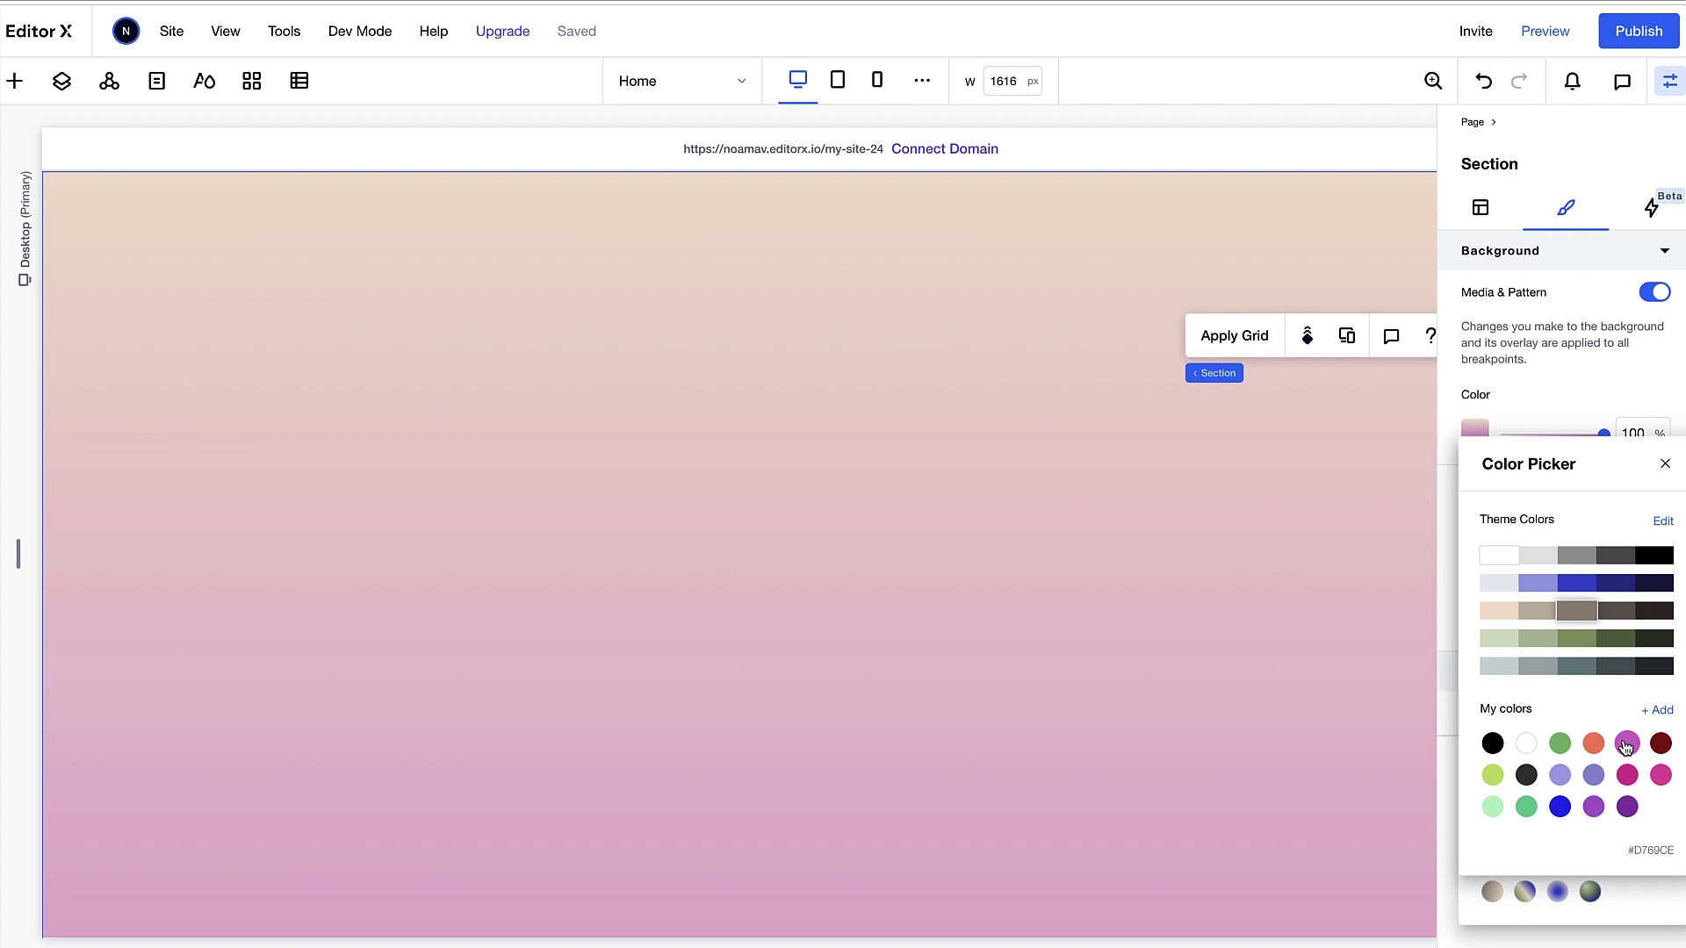
click(1665, 474)
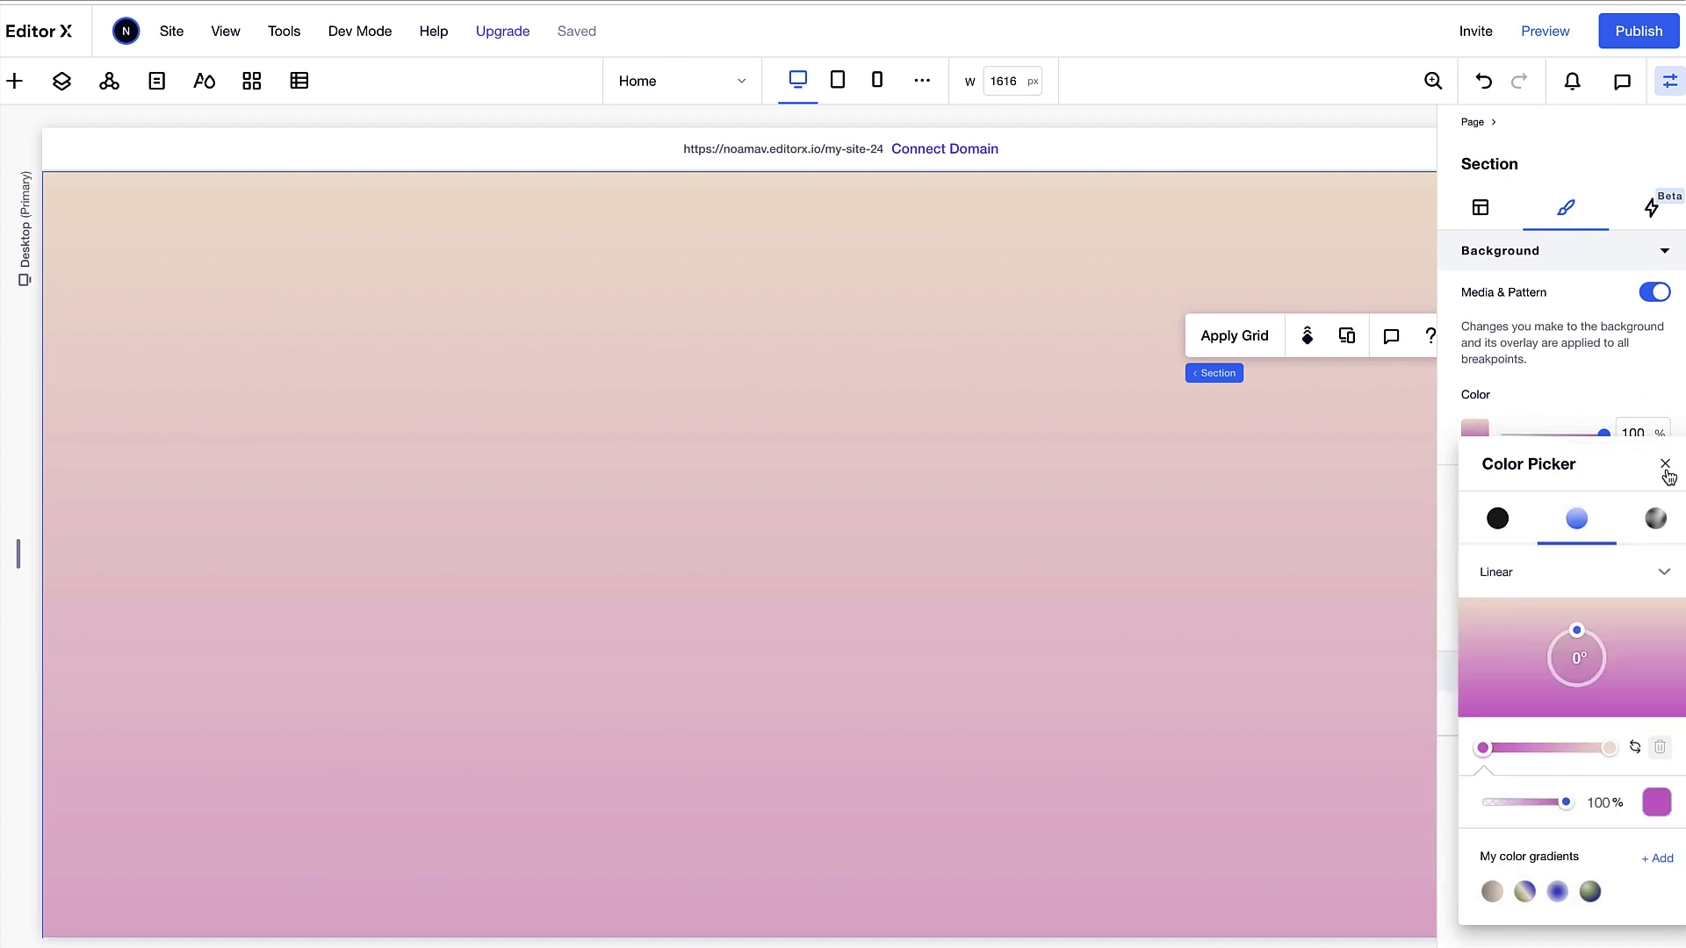
click(1665, 465)
Add an orange middle gradient stop and make the end stop green.
click(1475, 427)
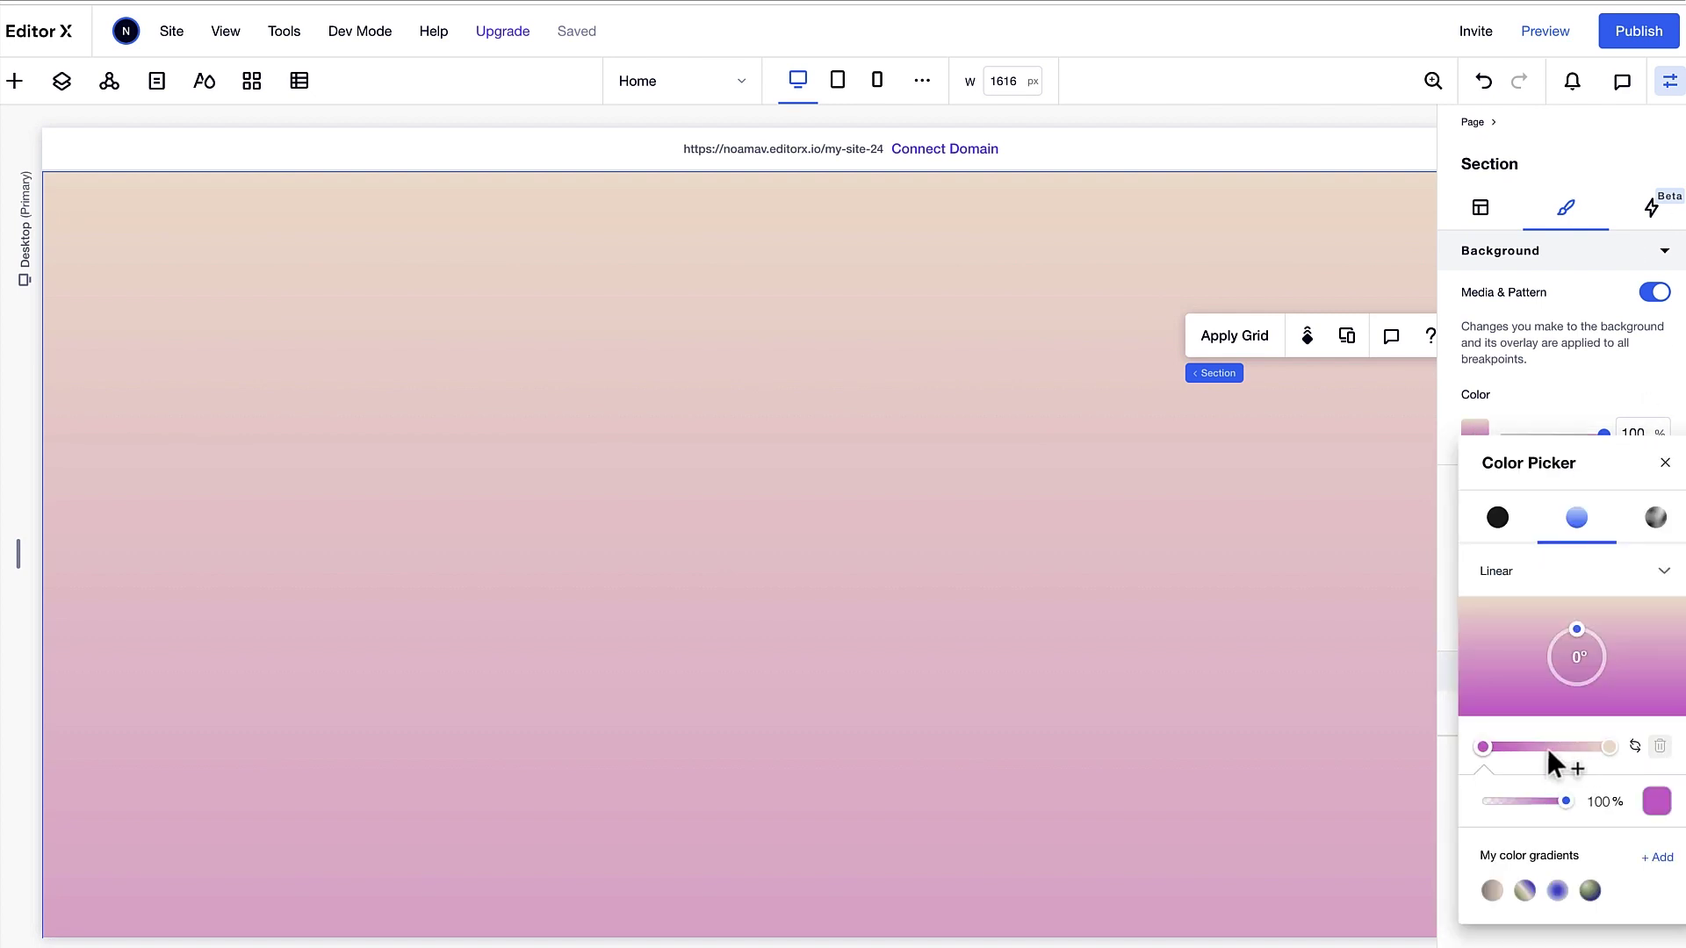
click(1545, 746)
click(1602, 750)
click(1666, 465)
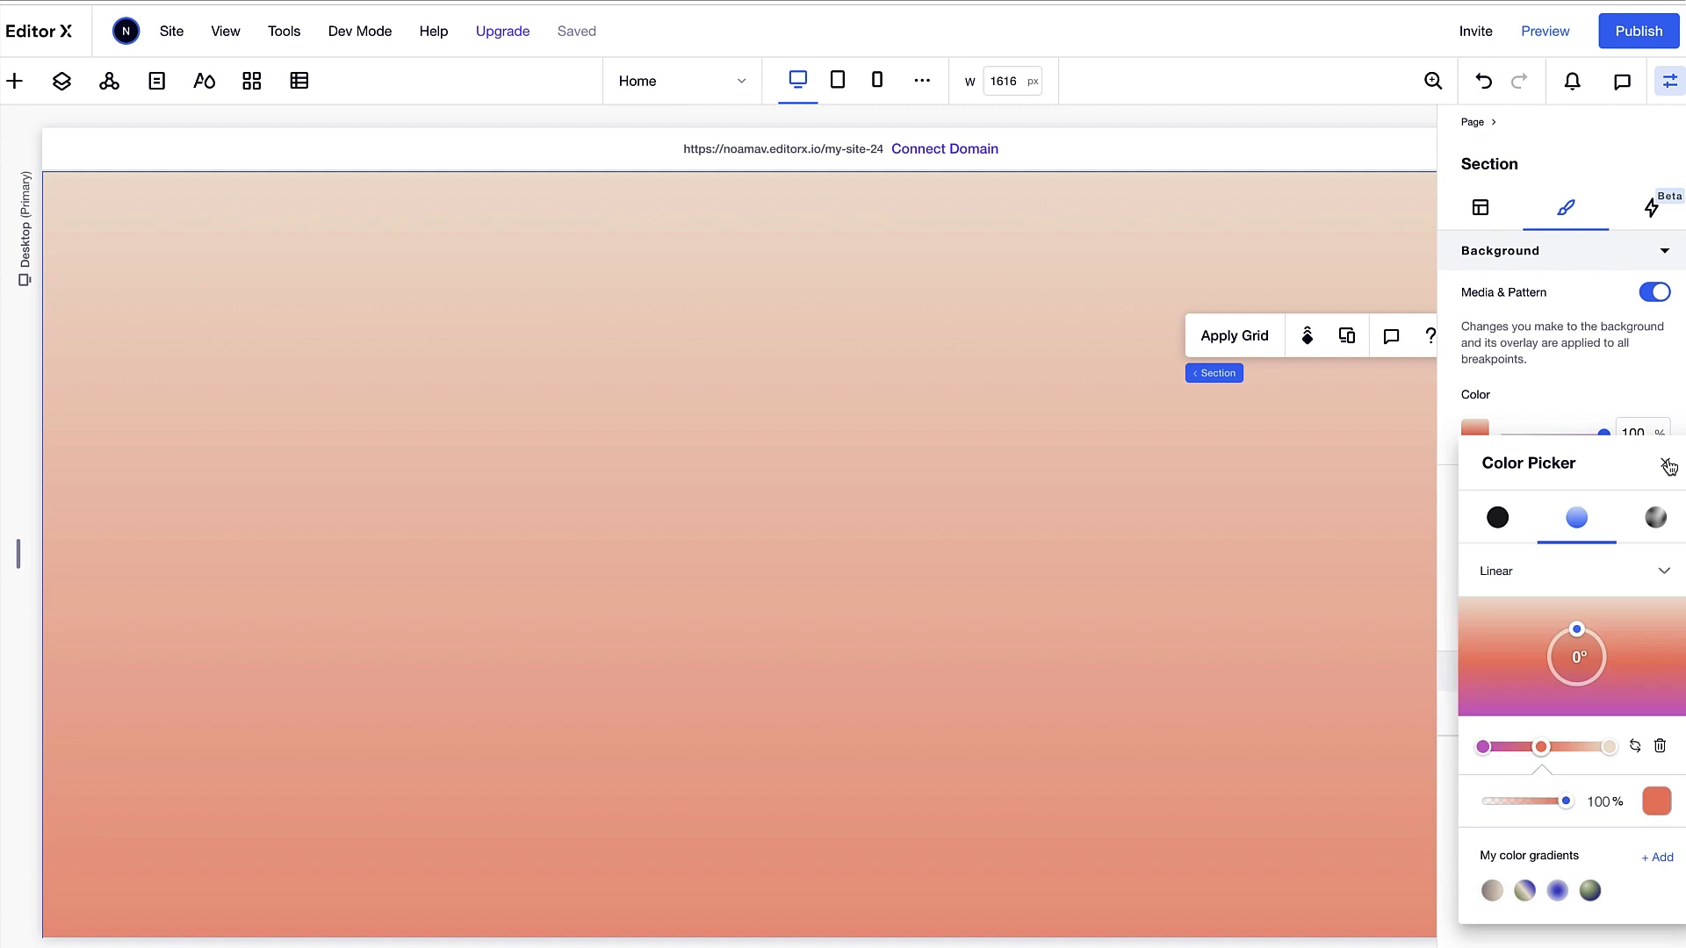
drag(1539, 748, 1547, 748)
click(1609, 747)
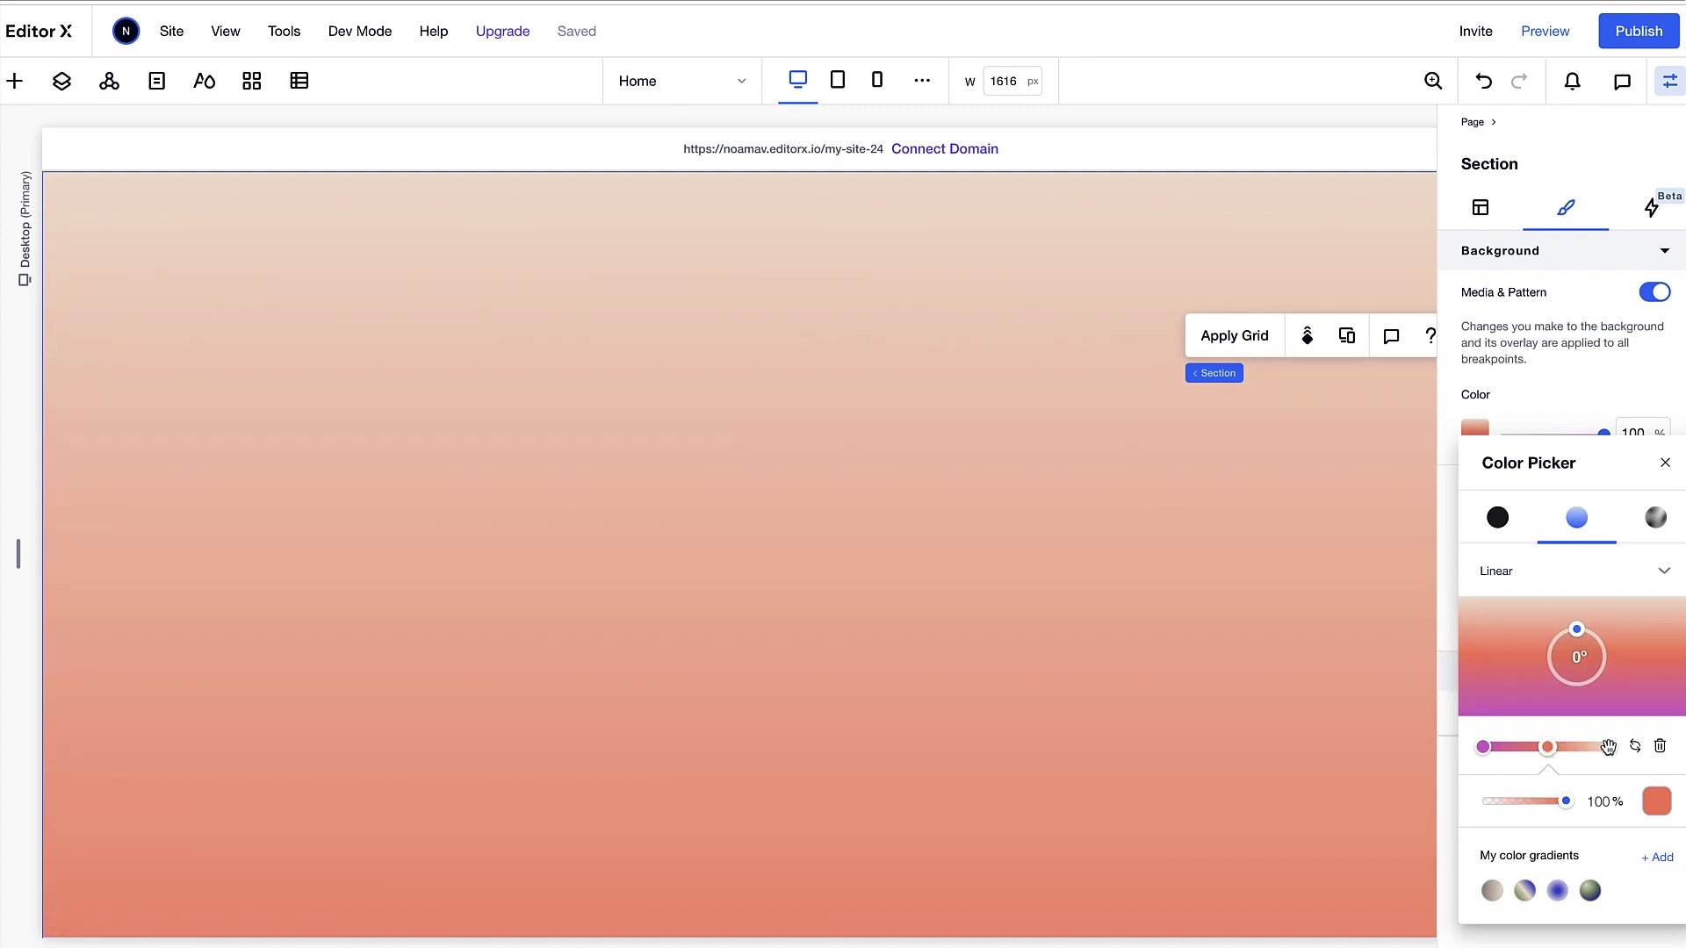
click(1654, 803)
click(1560, 743)
click(1662, 466)
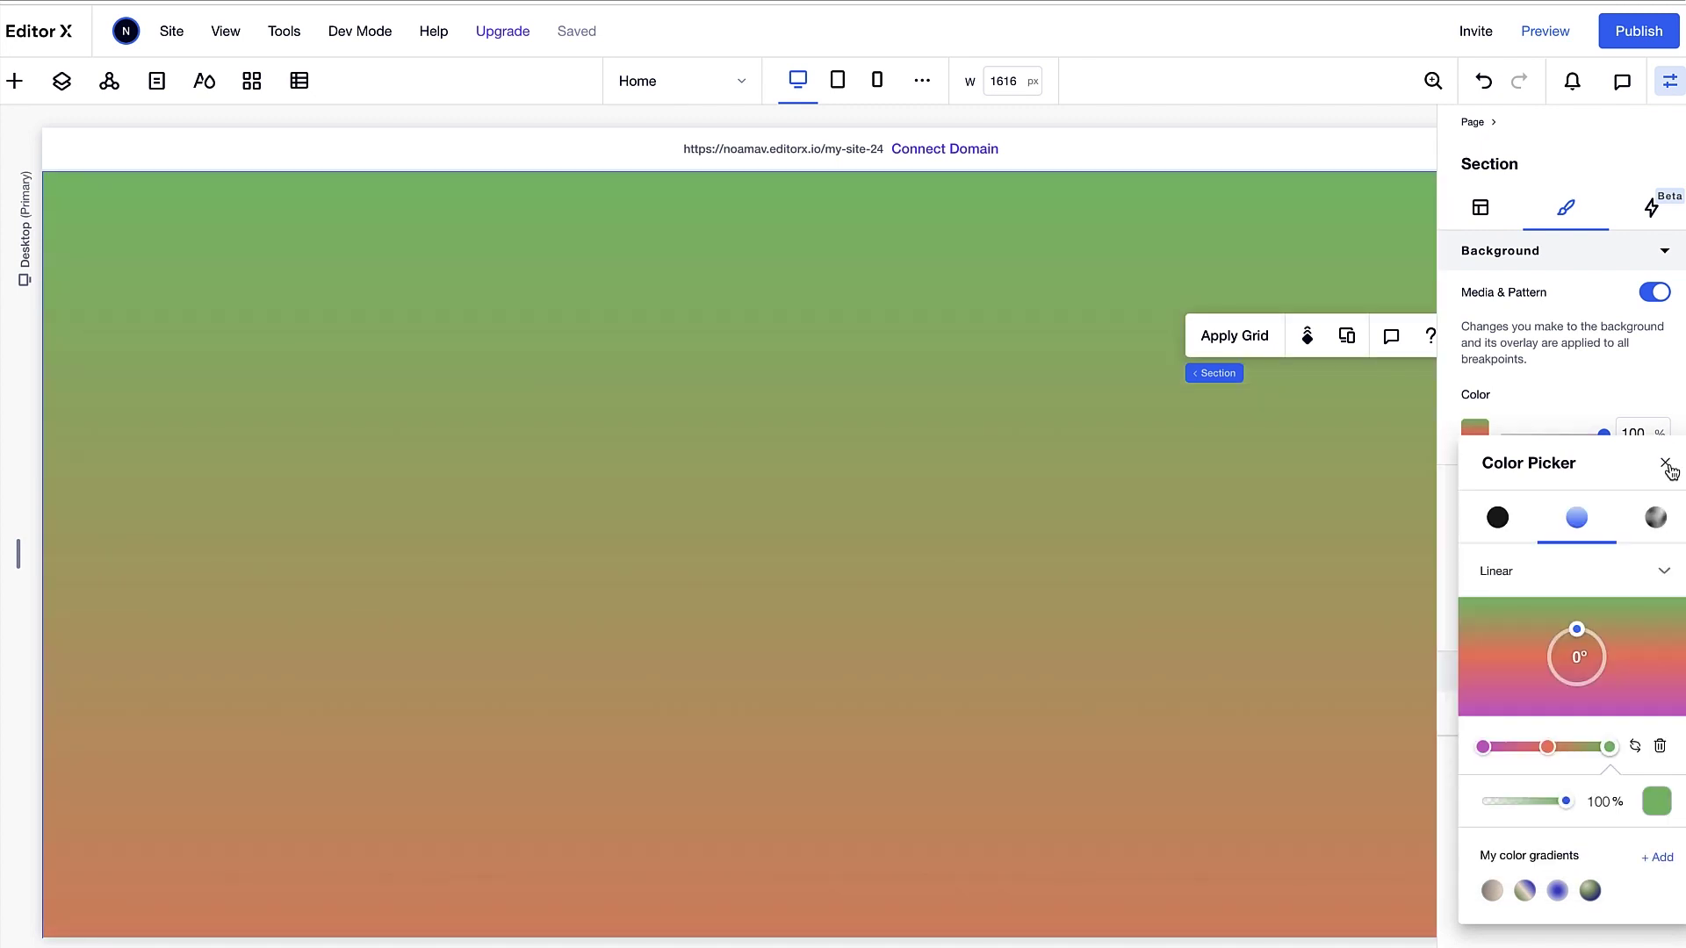
click(1665, 467)
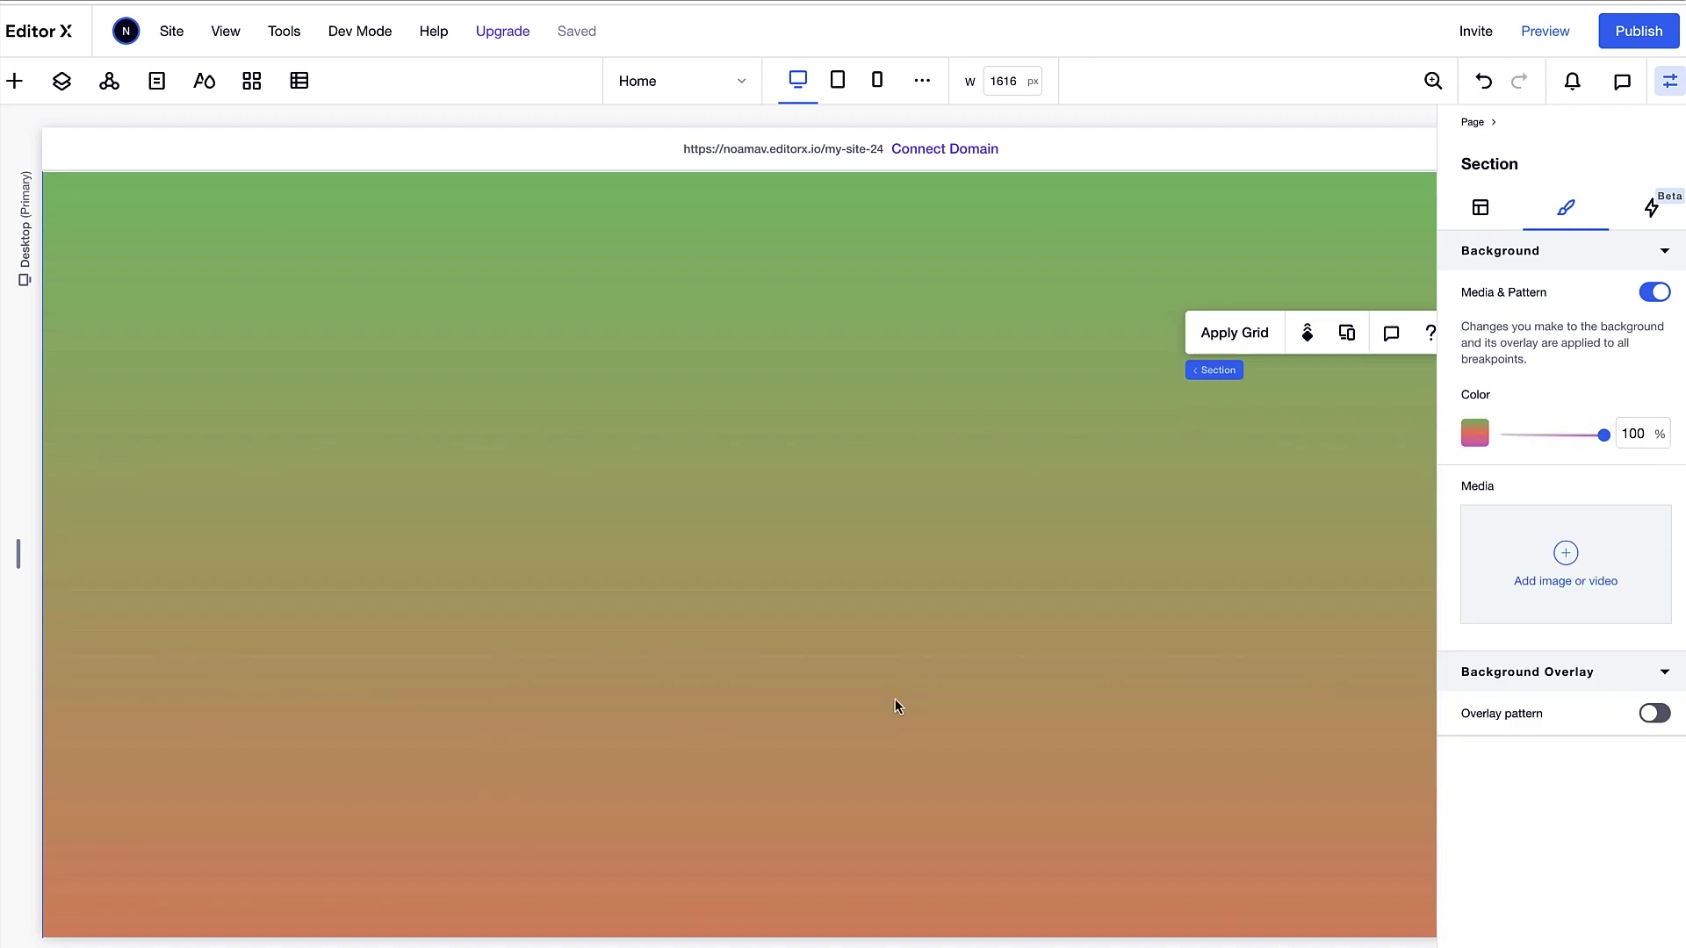
Add a container to the gradient section and set its background opacity to 0%.
scroll(900, 700, down, 5)
scroll(897, 706, up, 5)
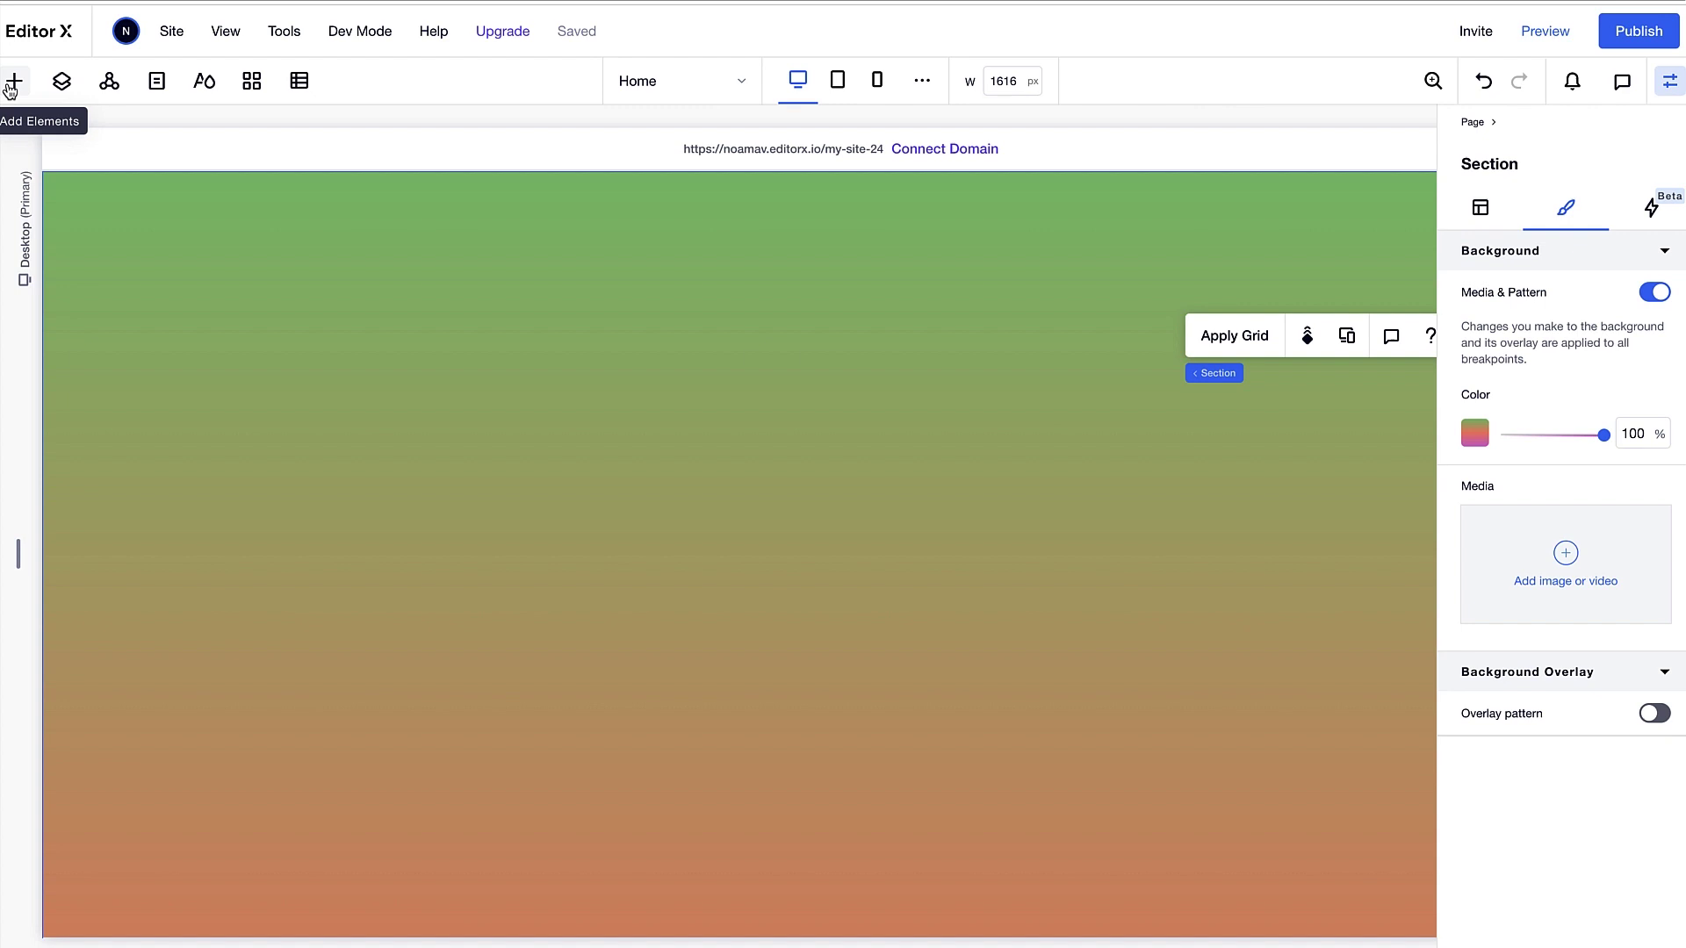
click(15, 80)
drag(342, 454, 723, 511)
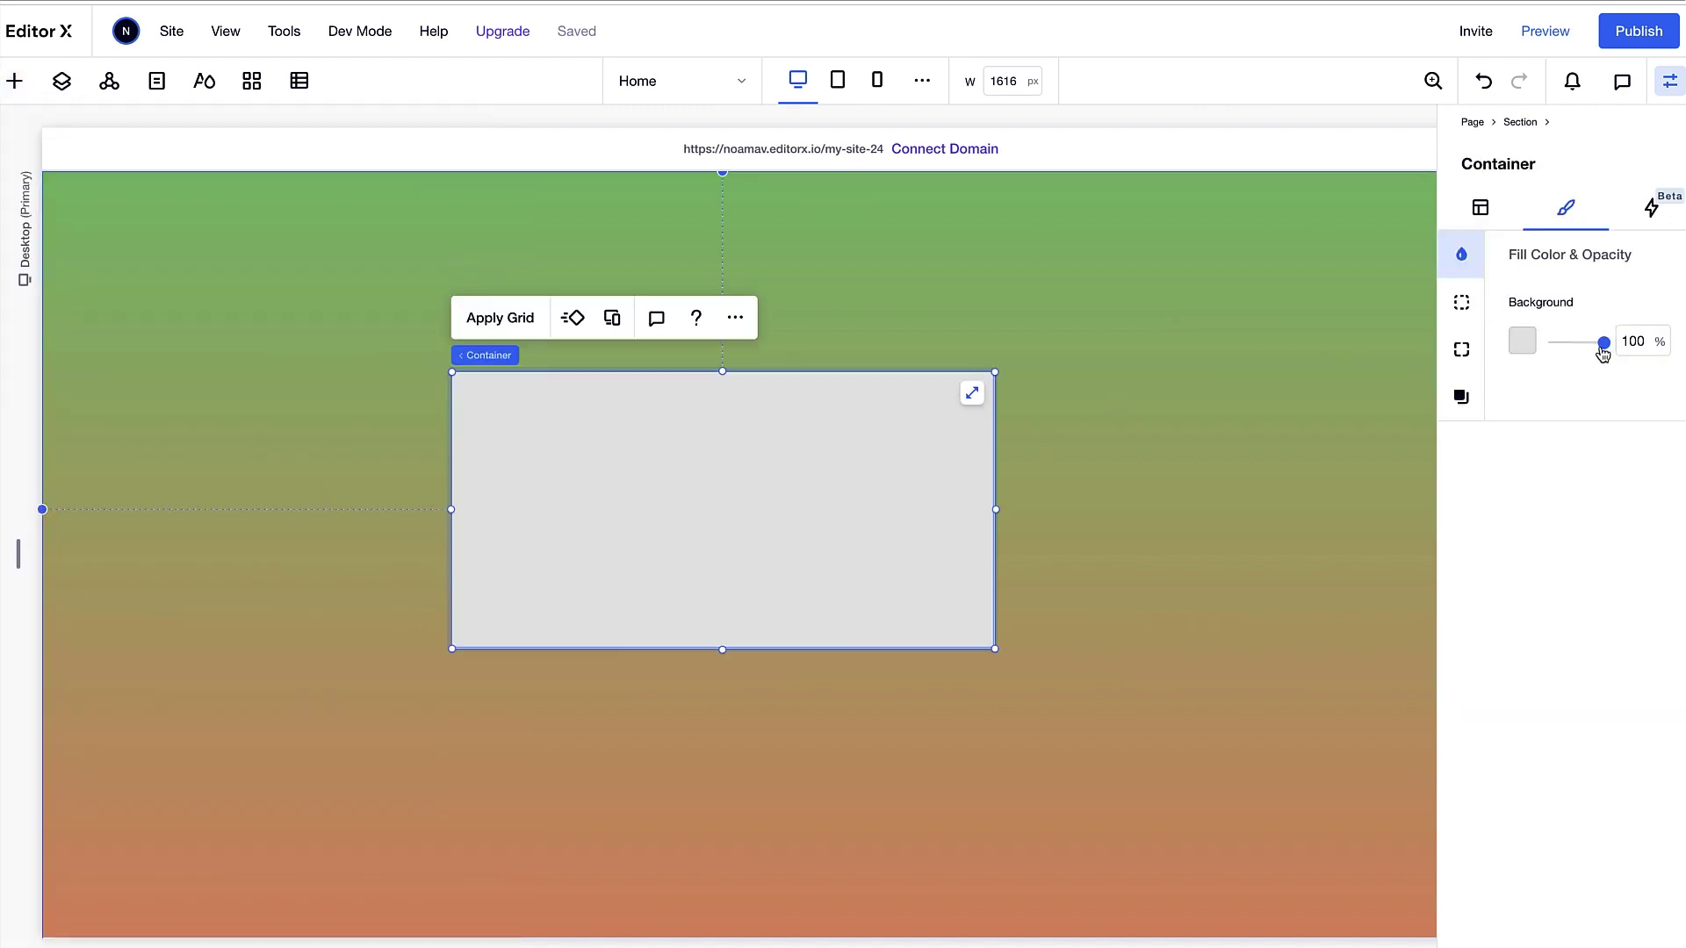
drag(1603, 341, 1556, 344)
click(1481, 208)
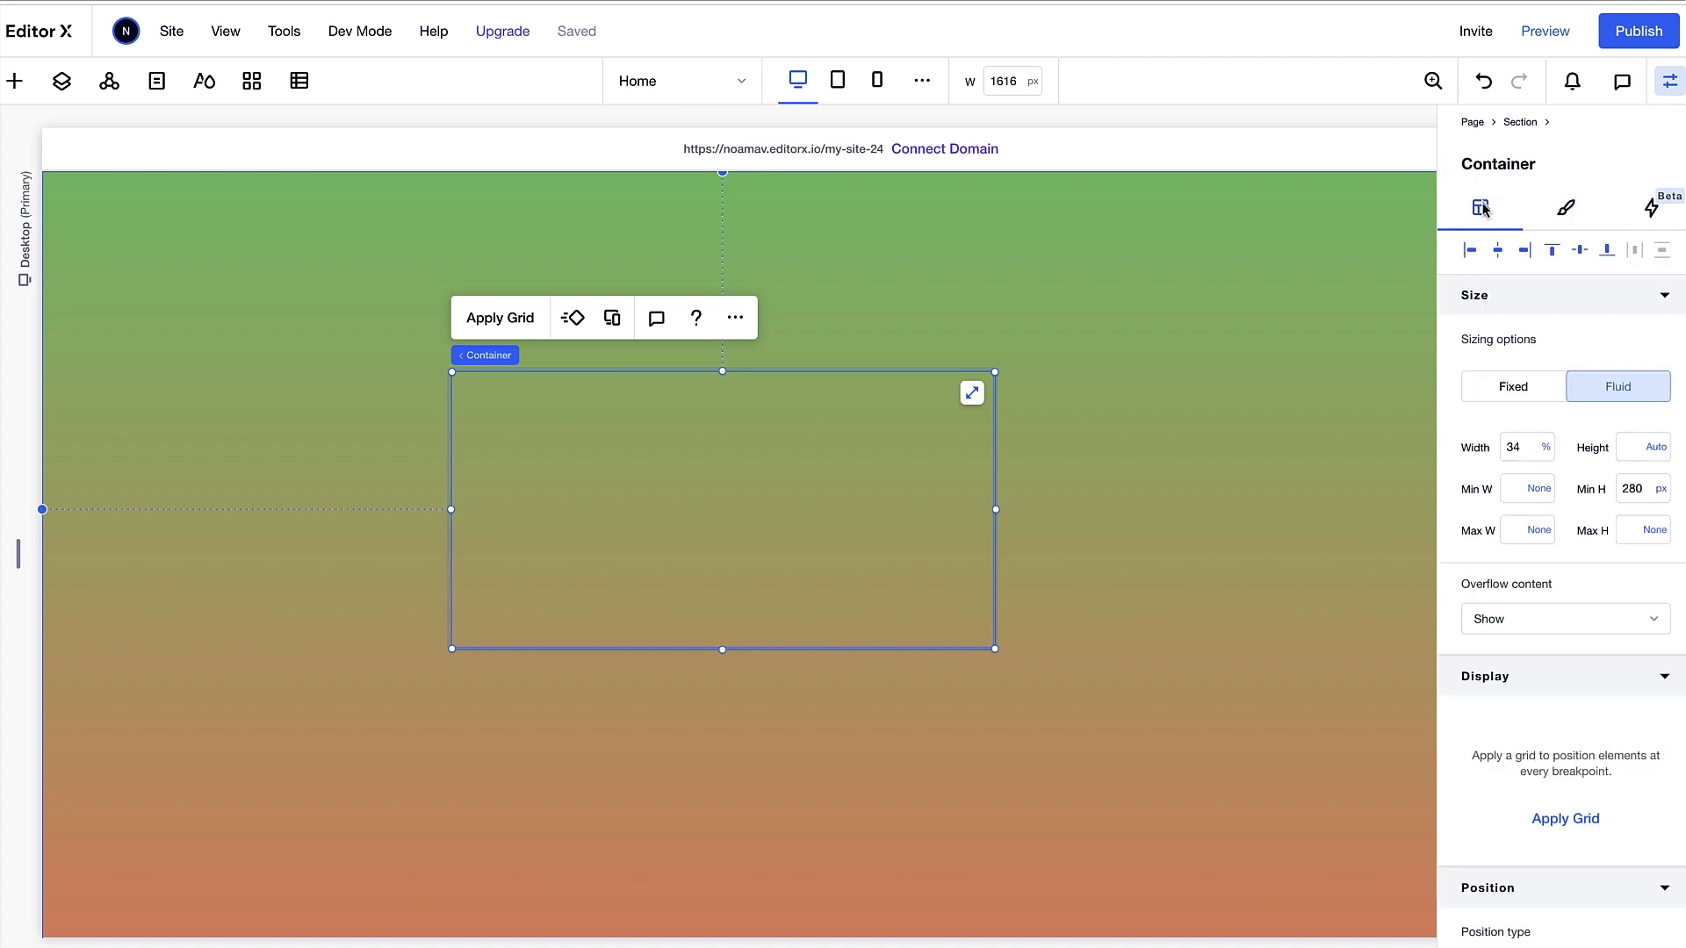
click(1517, 451)
Give the container 100% width with 0% top and left margins.
text(100)
key(Return)
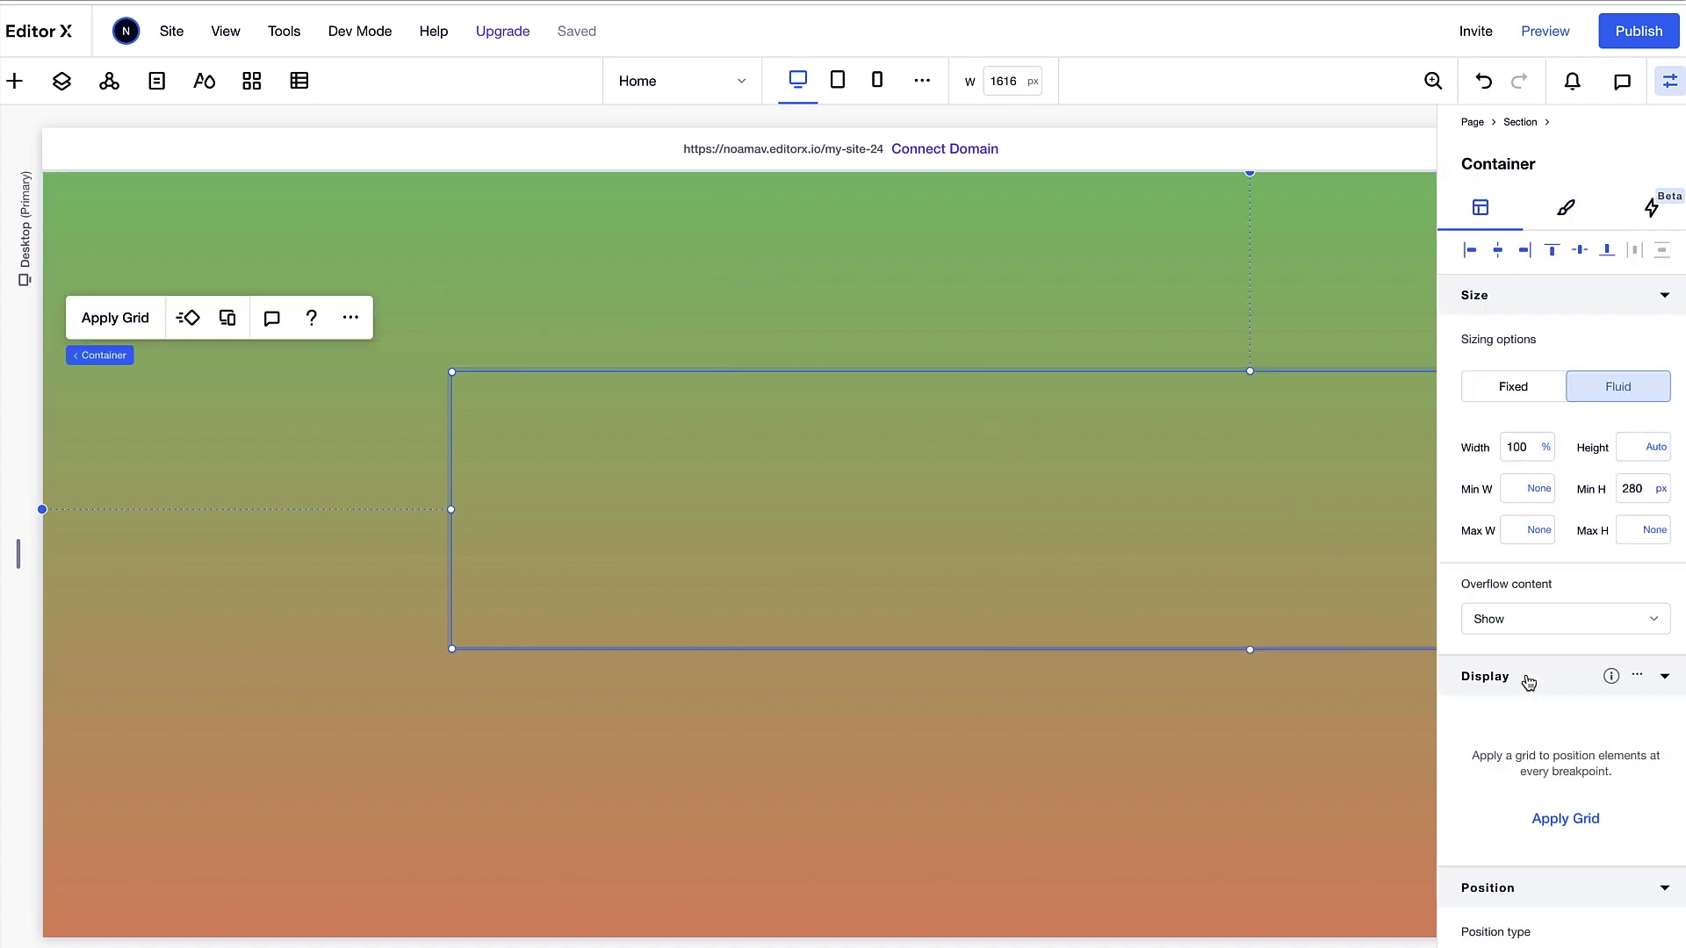
scroll(1526, 681, down, 5)
click(1551, 717)
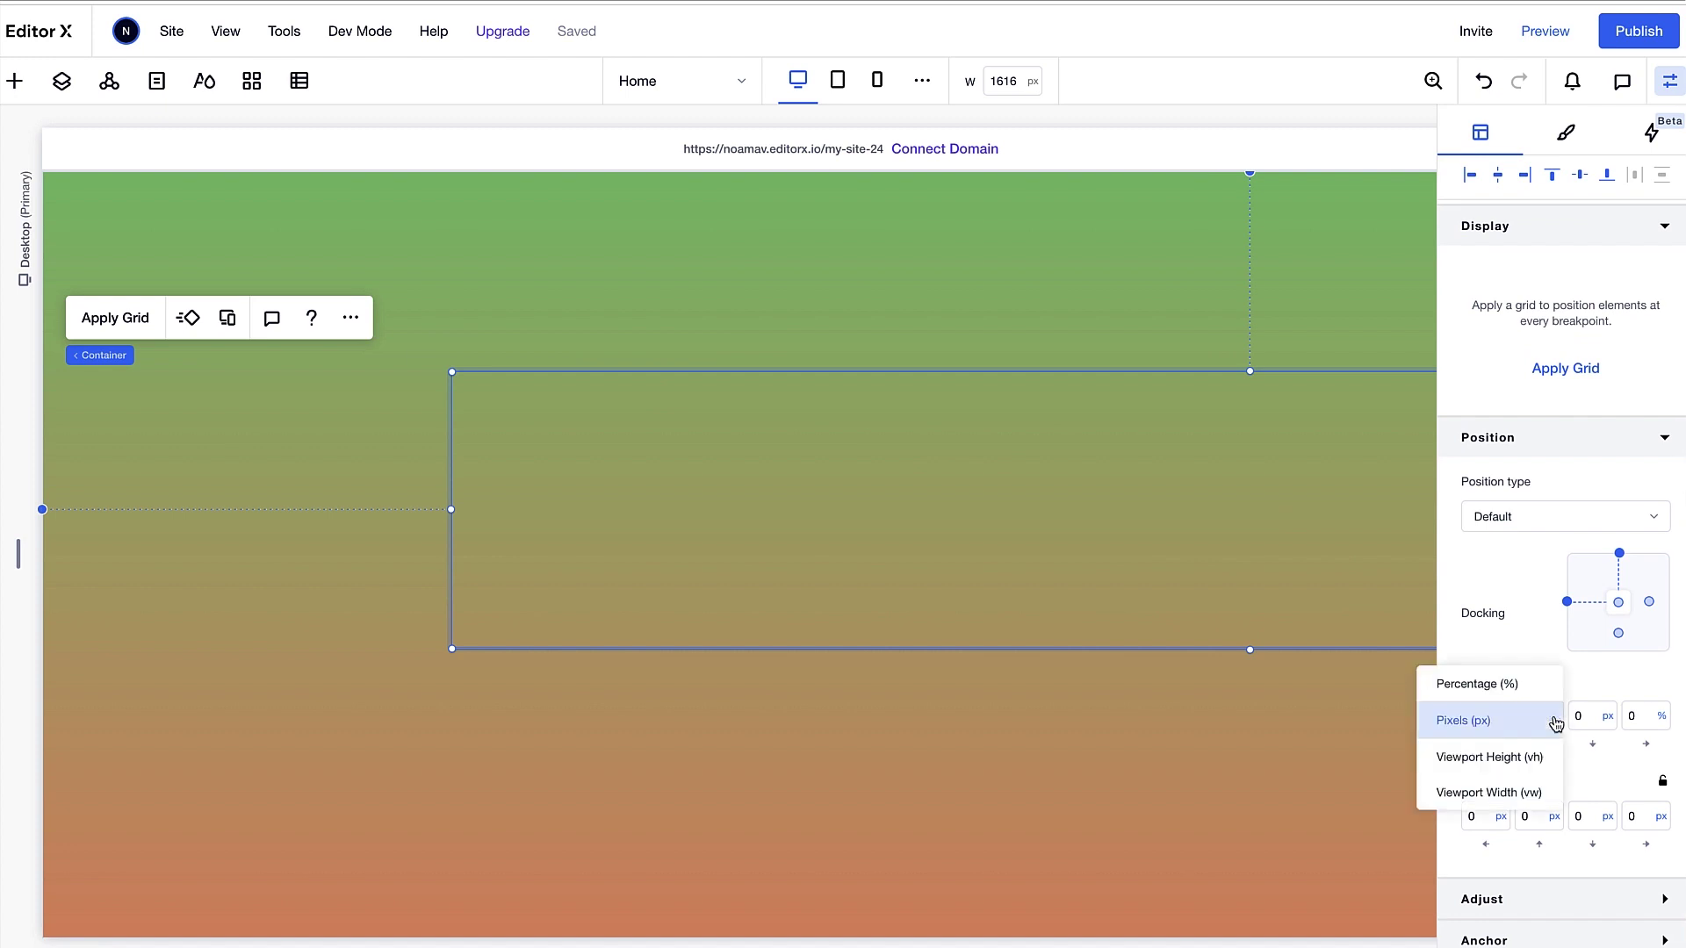
click(1493, 680)
text(0)
key(Return)
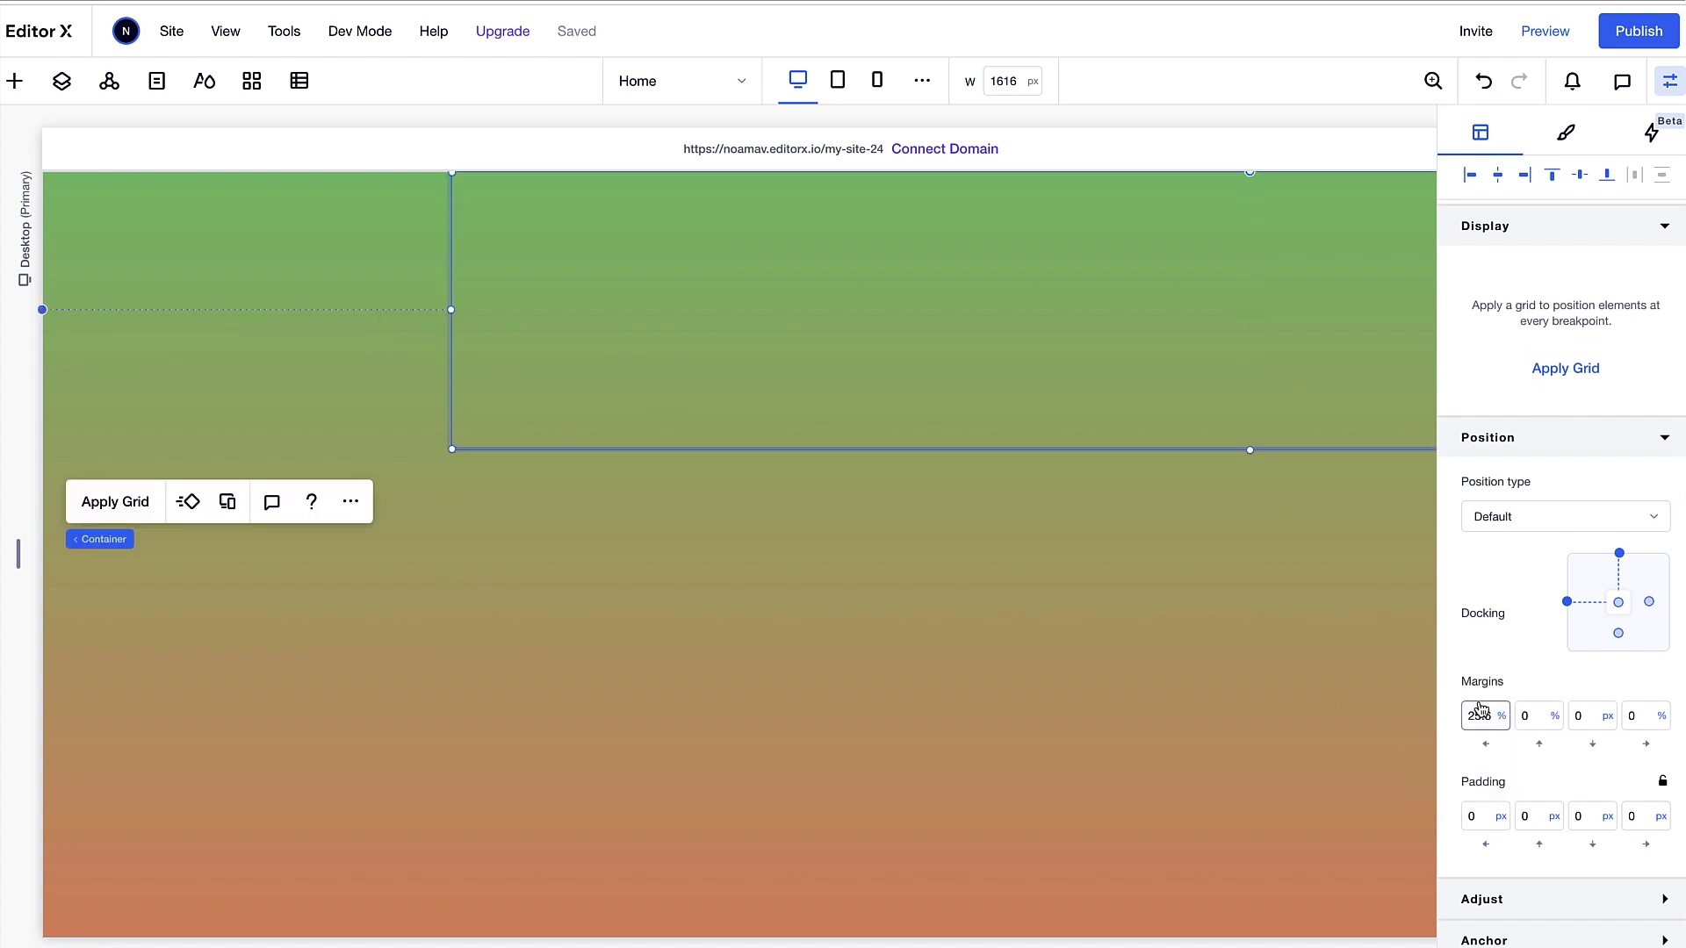
click(1476, 713)
text(0)
key(Return)
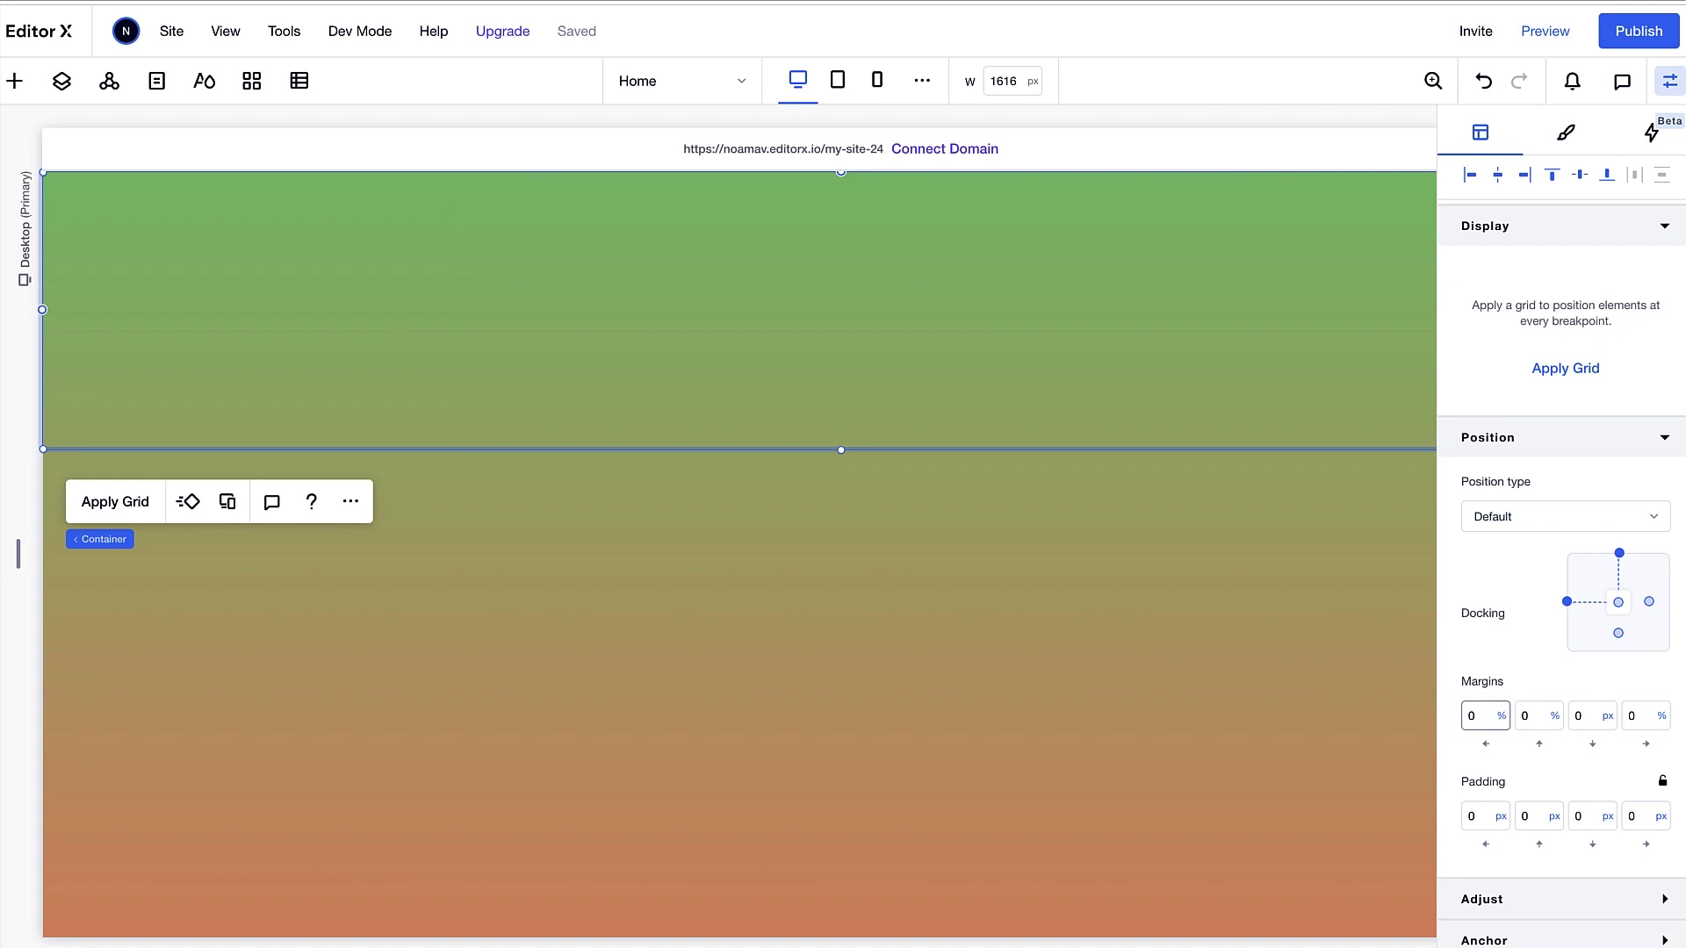
Set the container height to calc(100vh - 50px) and its minimum height to None.
scroll(1478, 500, up, 5)
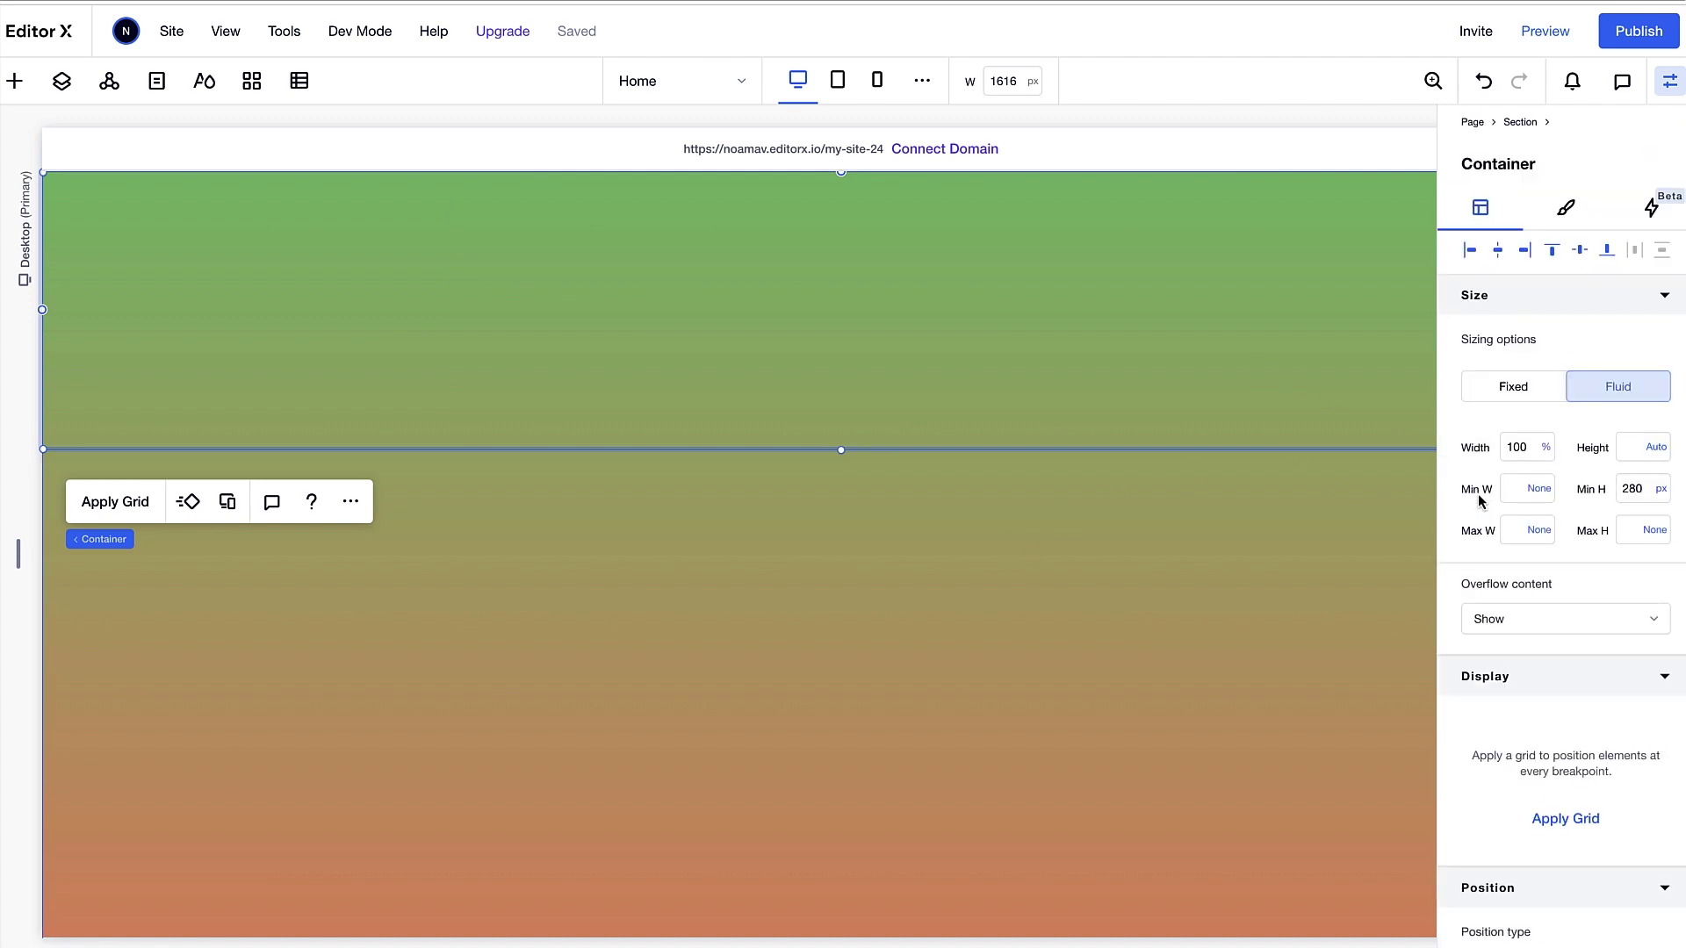
click(1626, 449)
click(1652, 449)
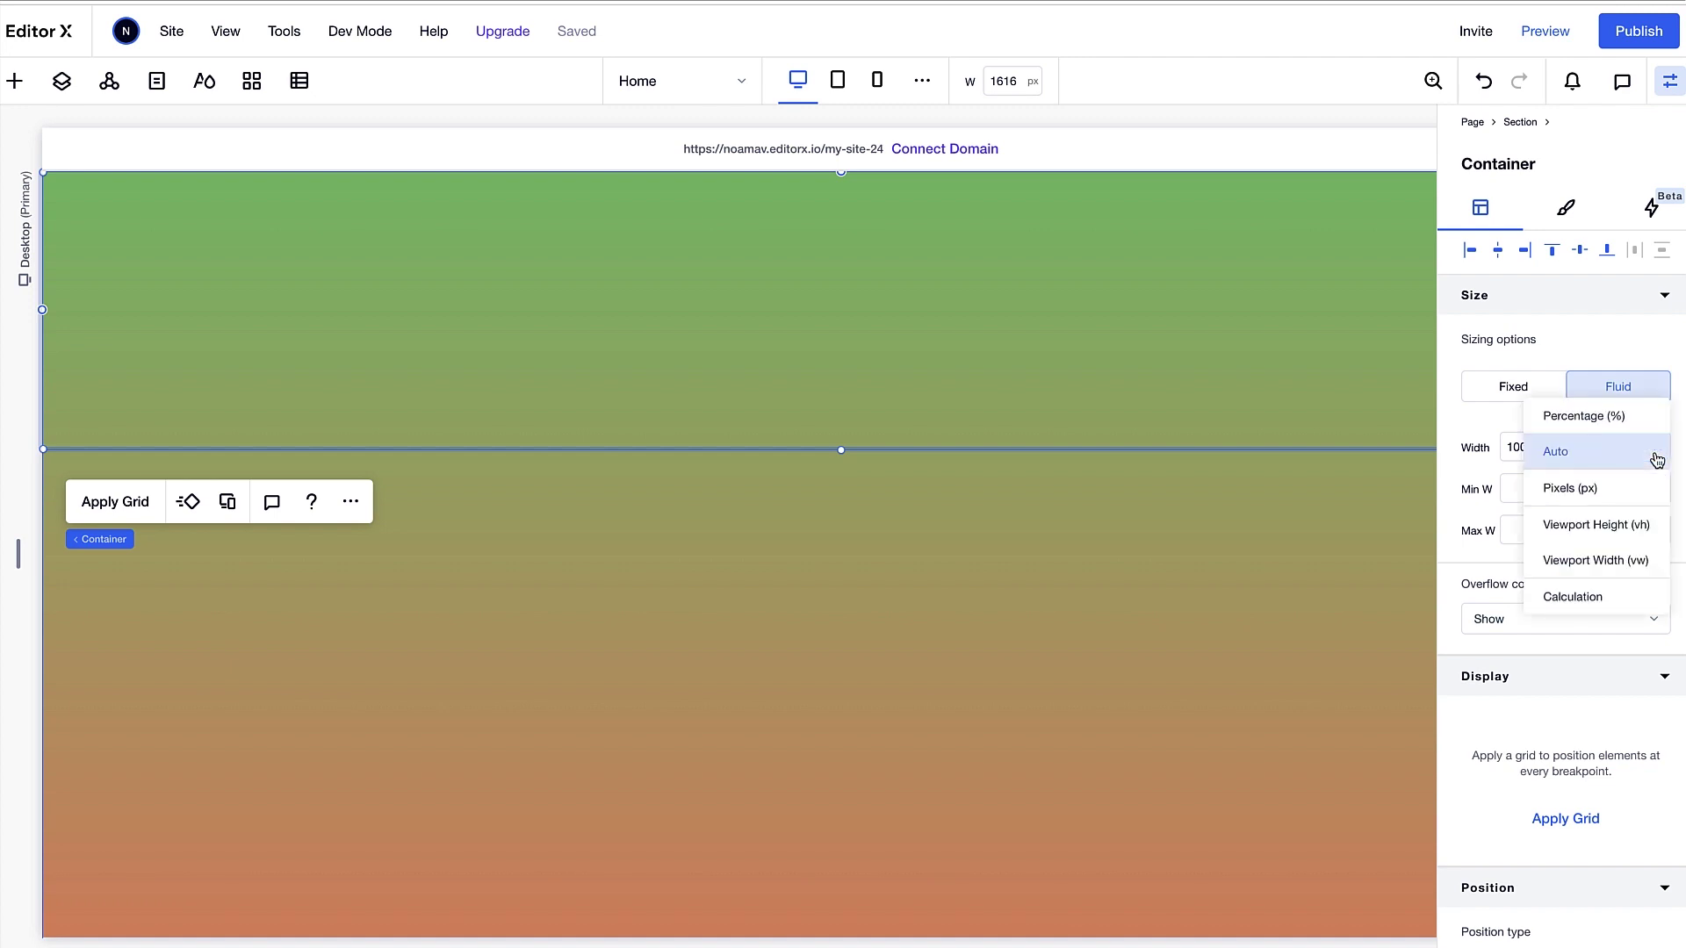
click(1634, 609)
click(1636, 450)
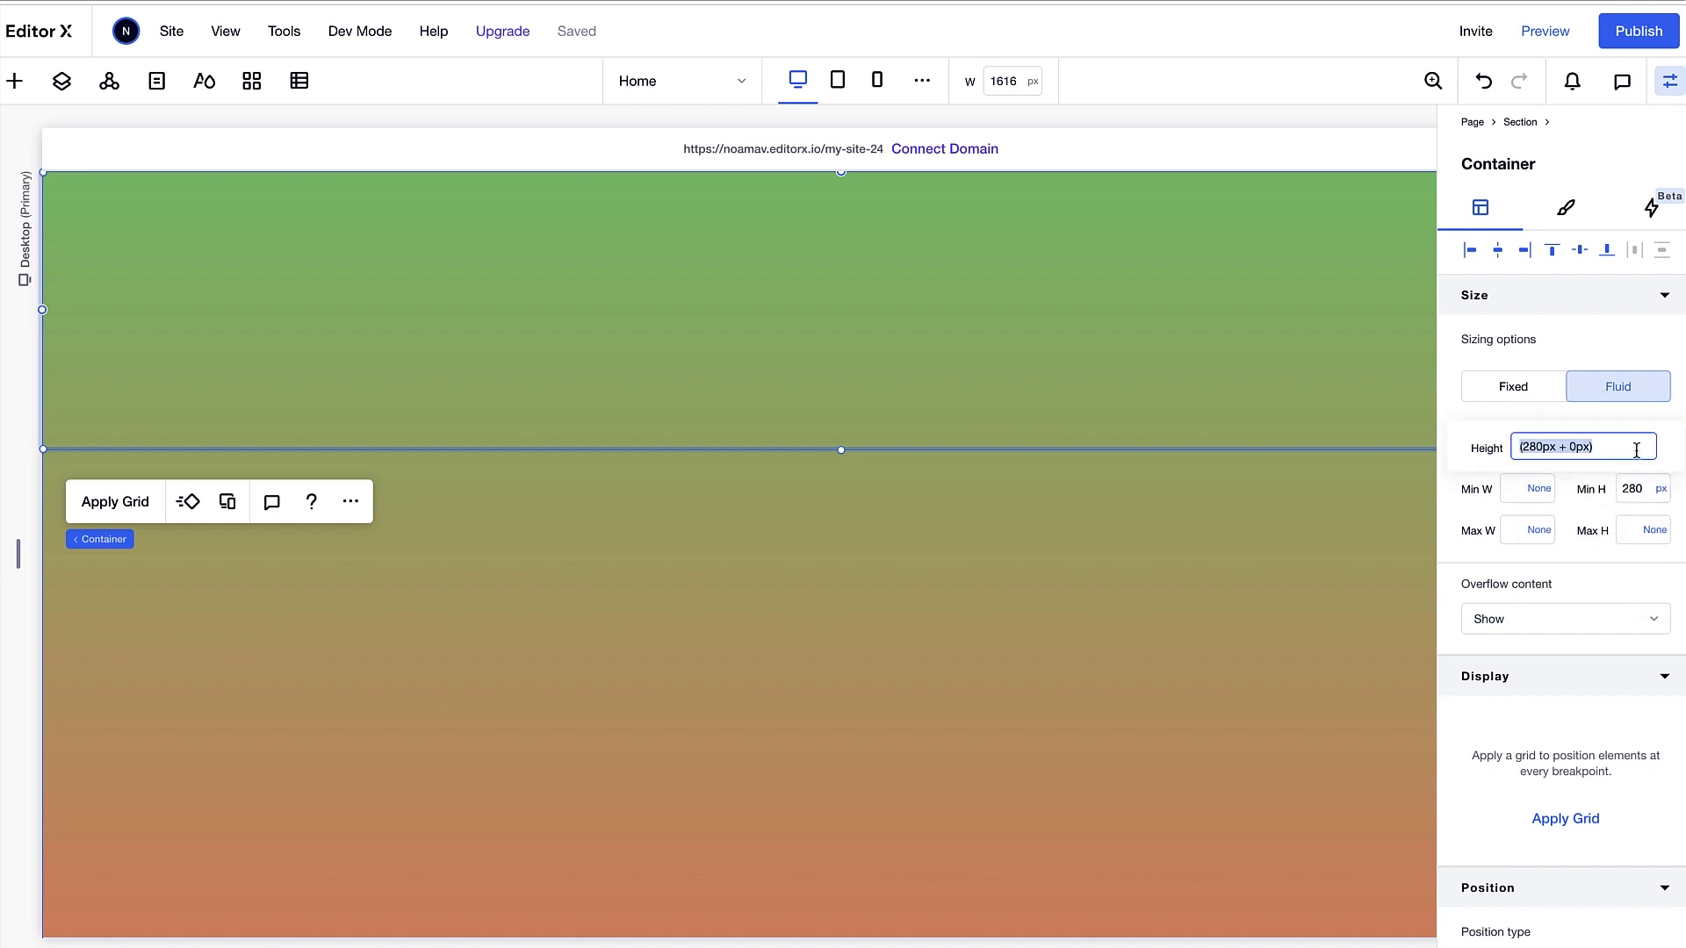
double_click(1553, 447)
text(100vh - 50)
key(Return)
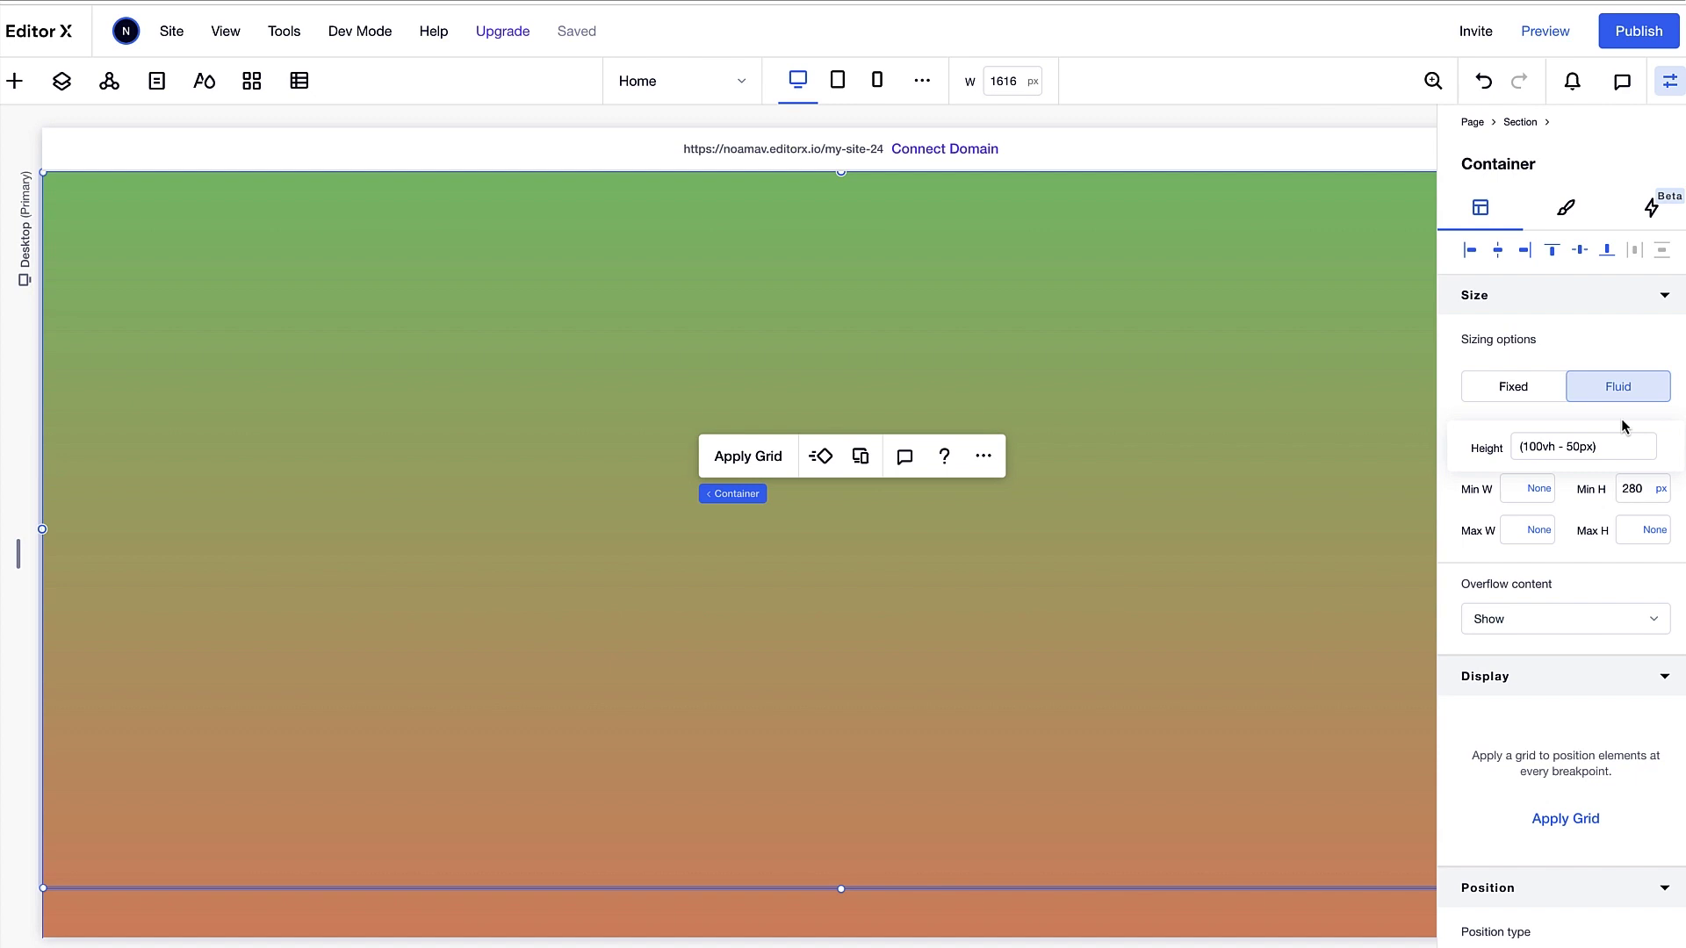
click(1659, 490)
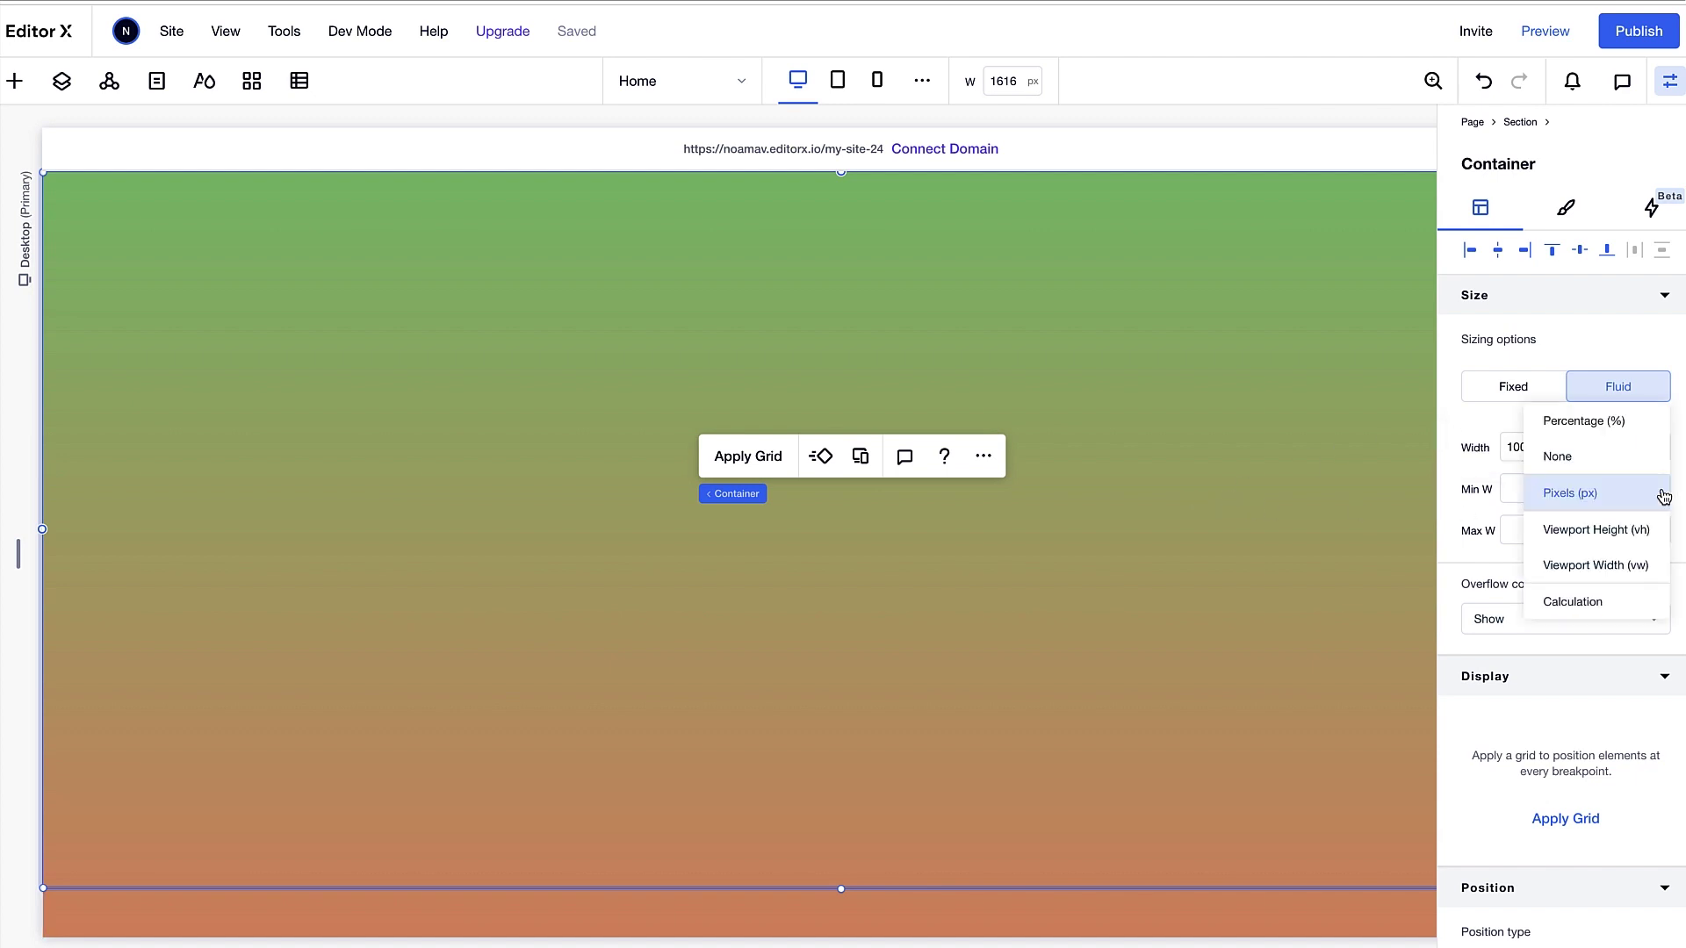
click(1640, 458)
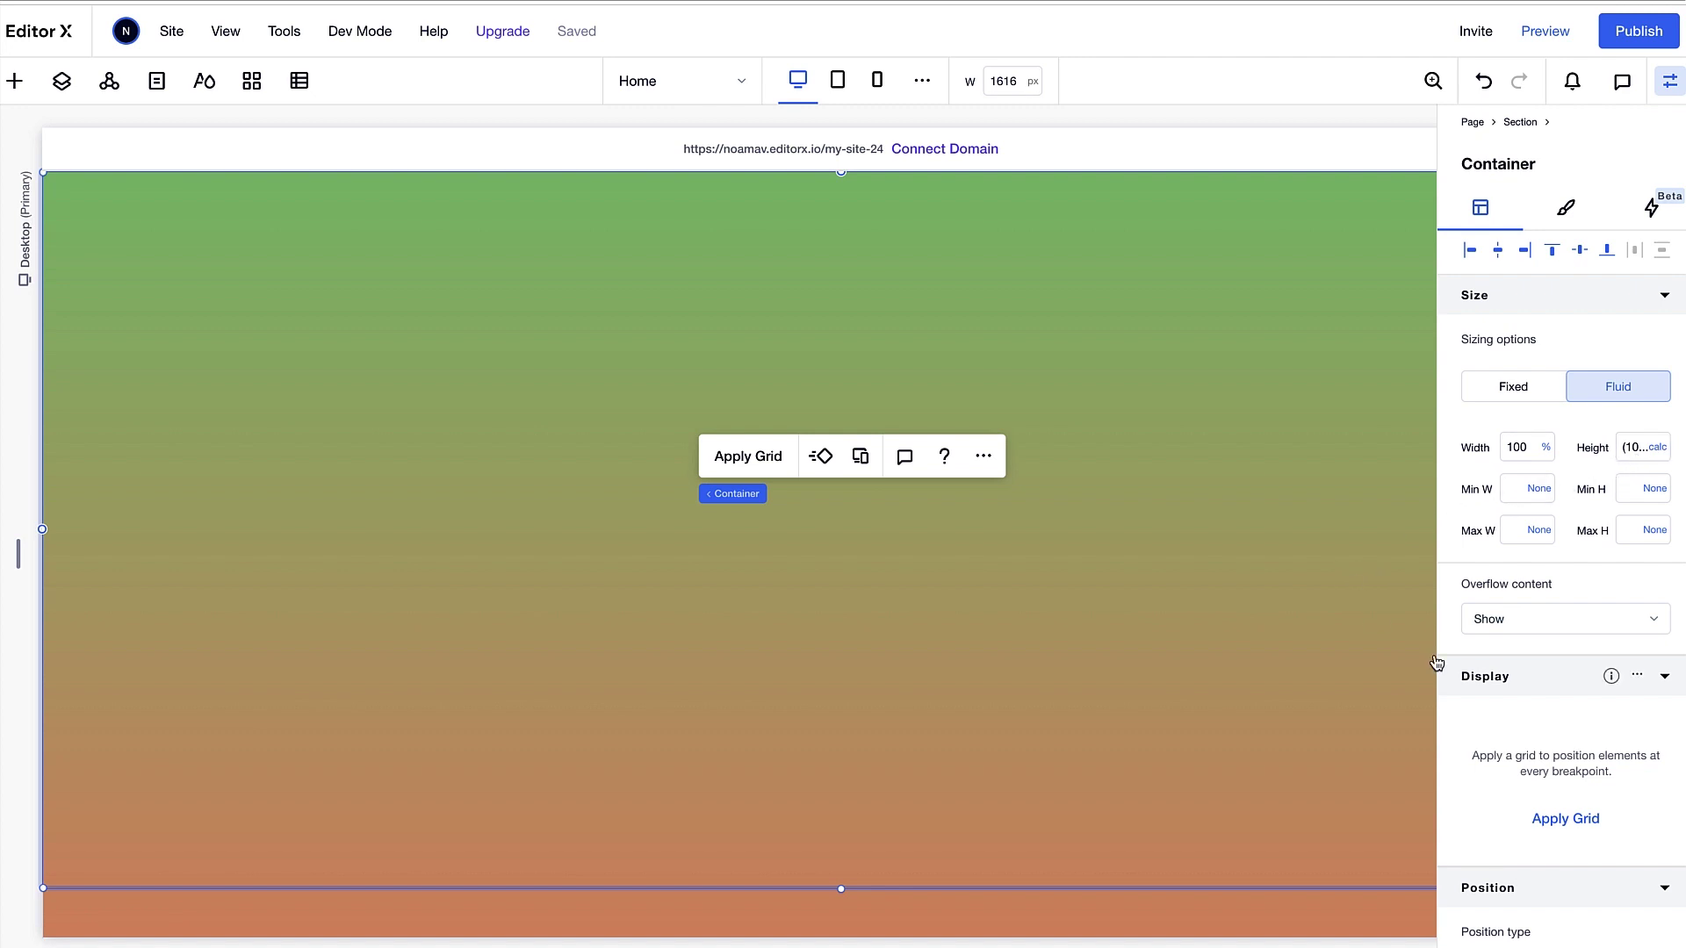
Remove the container's left dock point, then browse the uploaded media containing Subtract.svg.
scroll(1505, 708, down, 5)
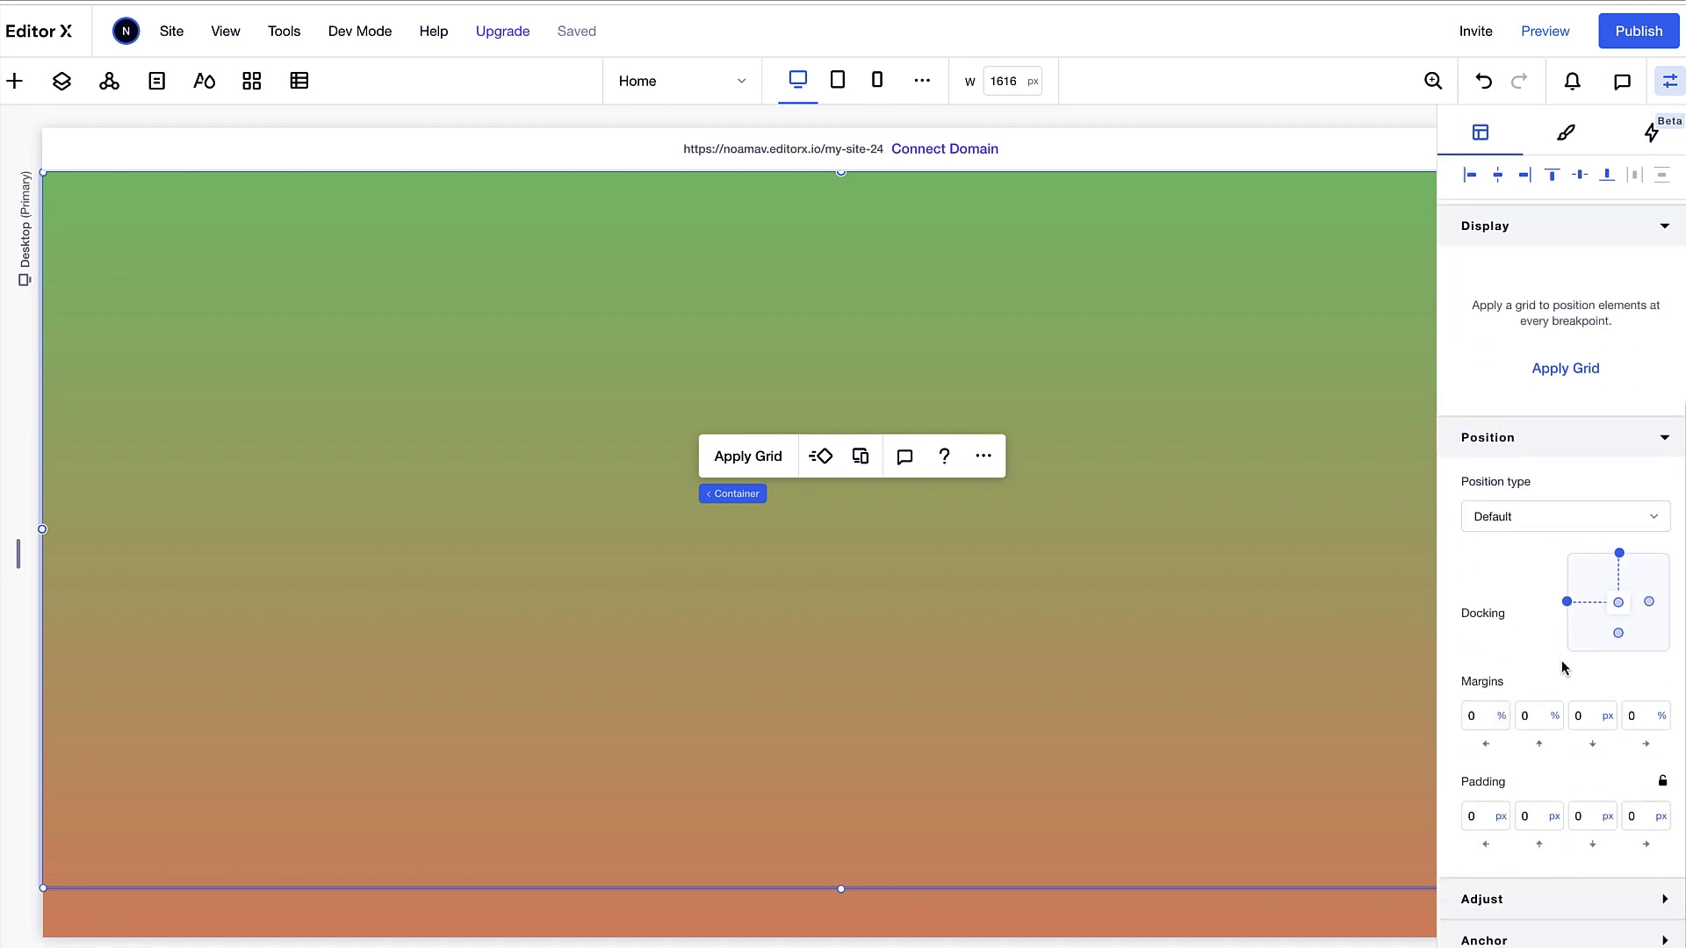
click(1568, 603)
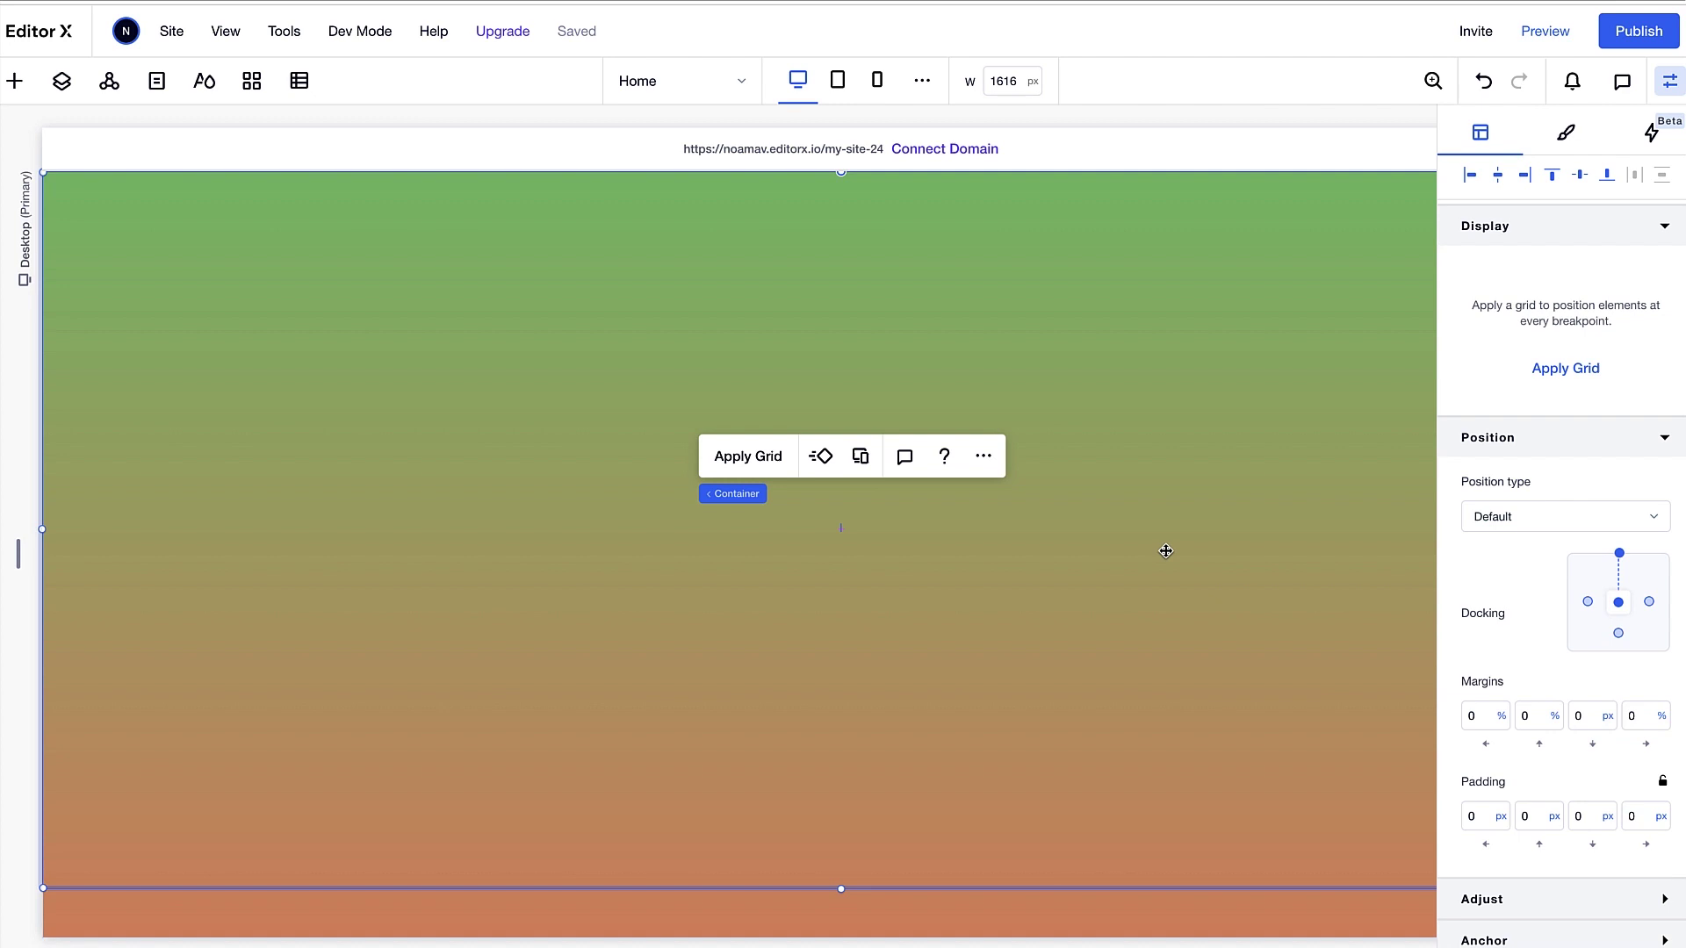
click(18, 86)
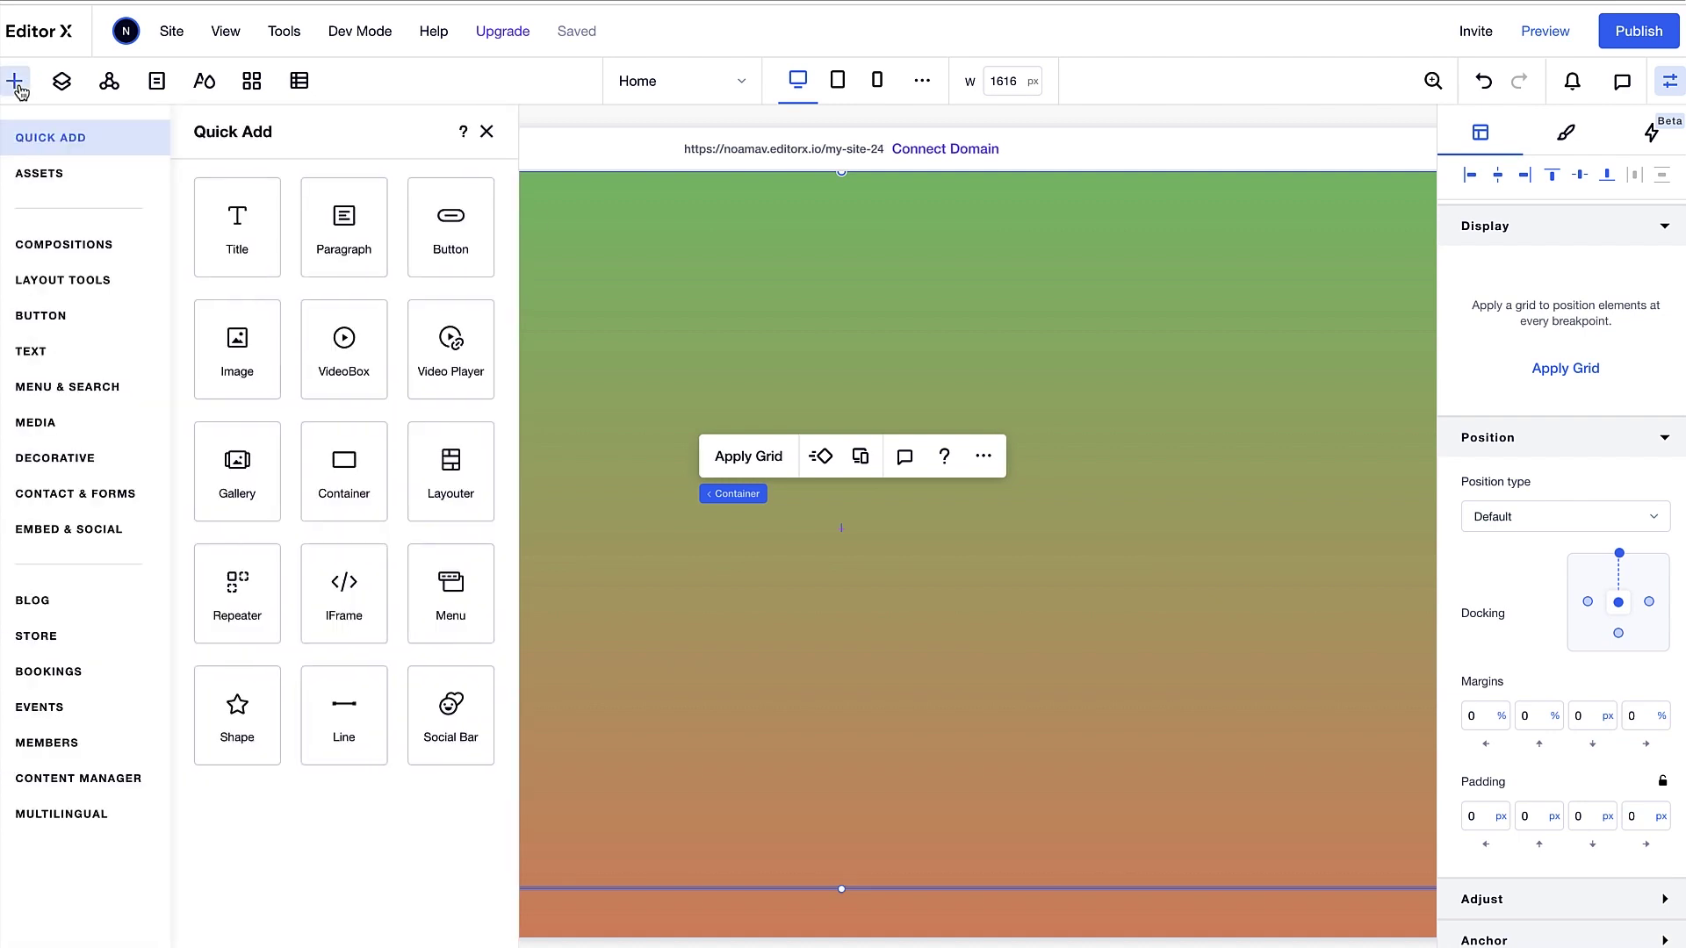
click(65, 435)
Drop Subtract.svg into the container centre and turn off Keep original proportions.
mouse_move(417, 373)
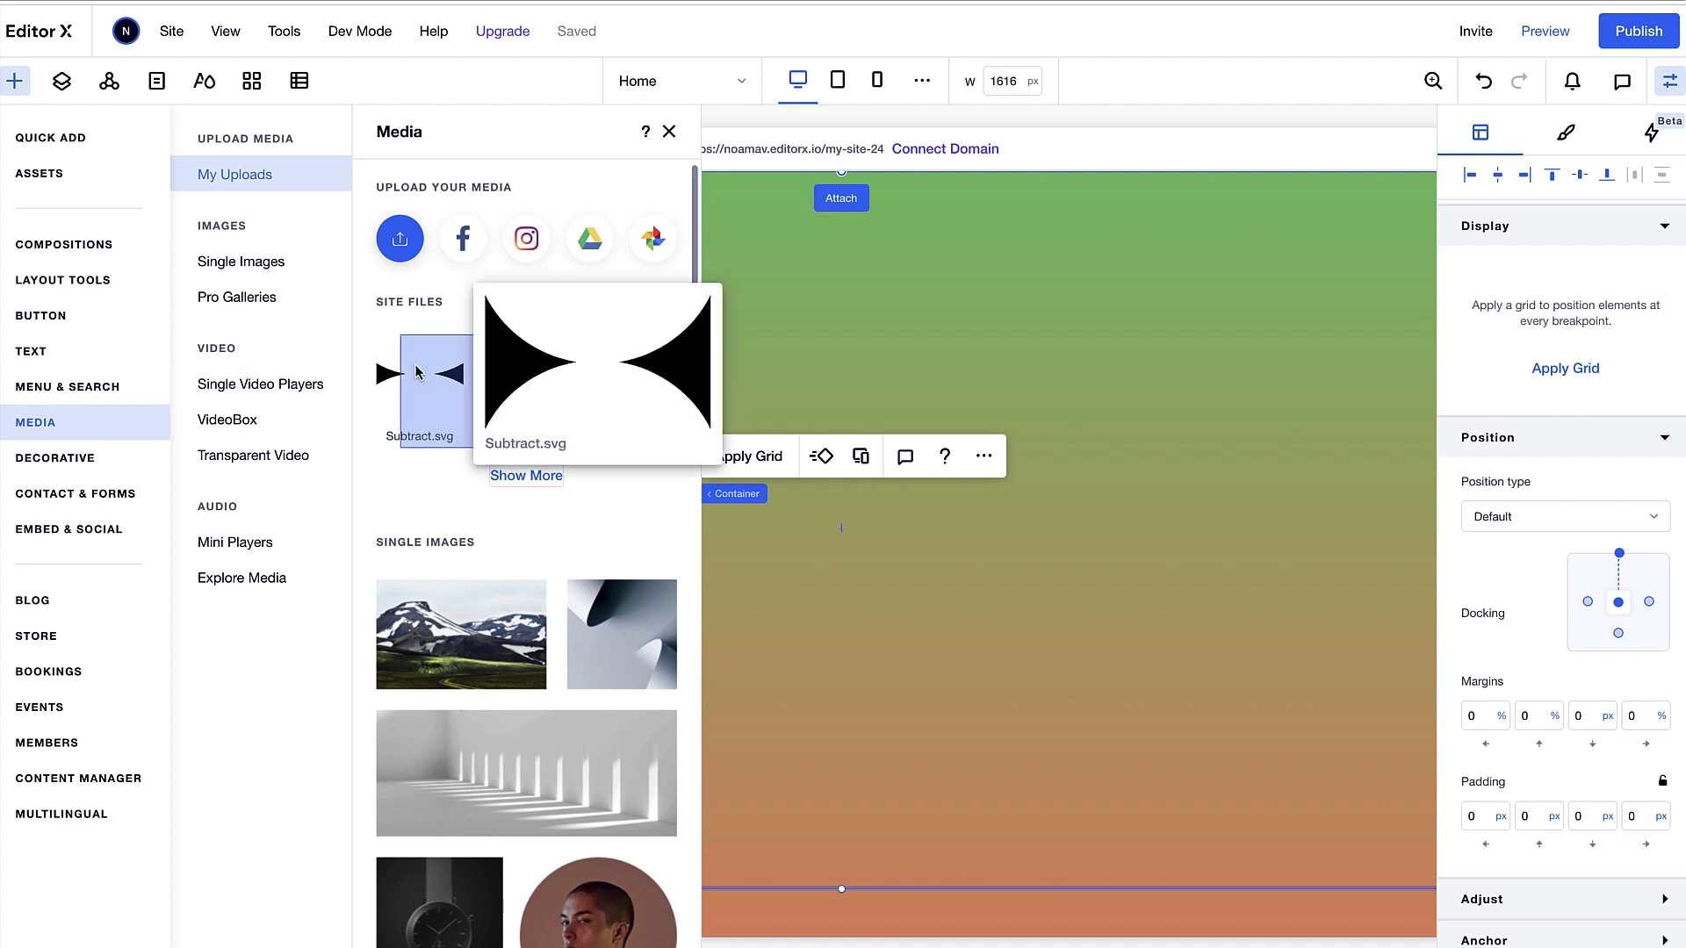
drag(417, 373, 862, 500)
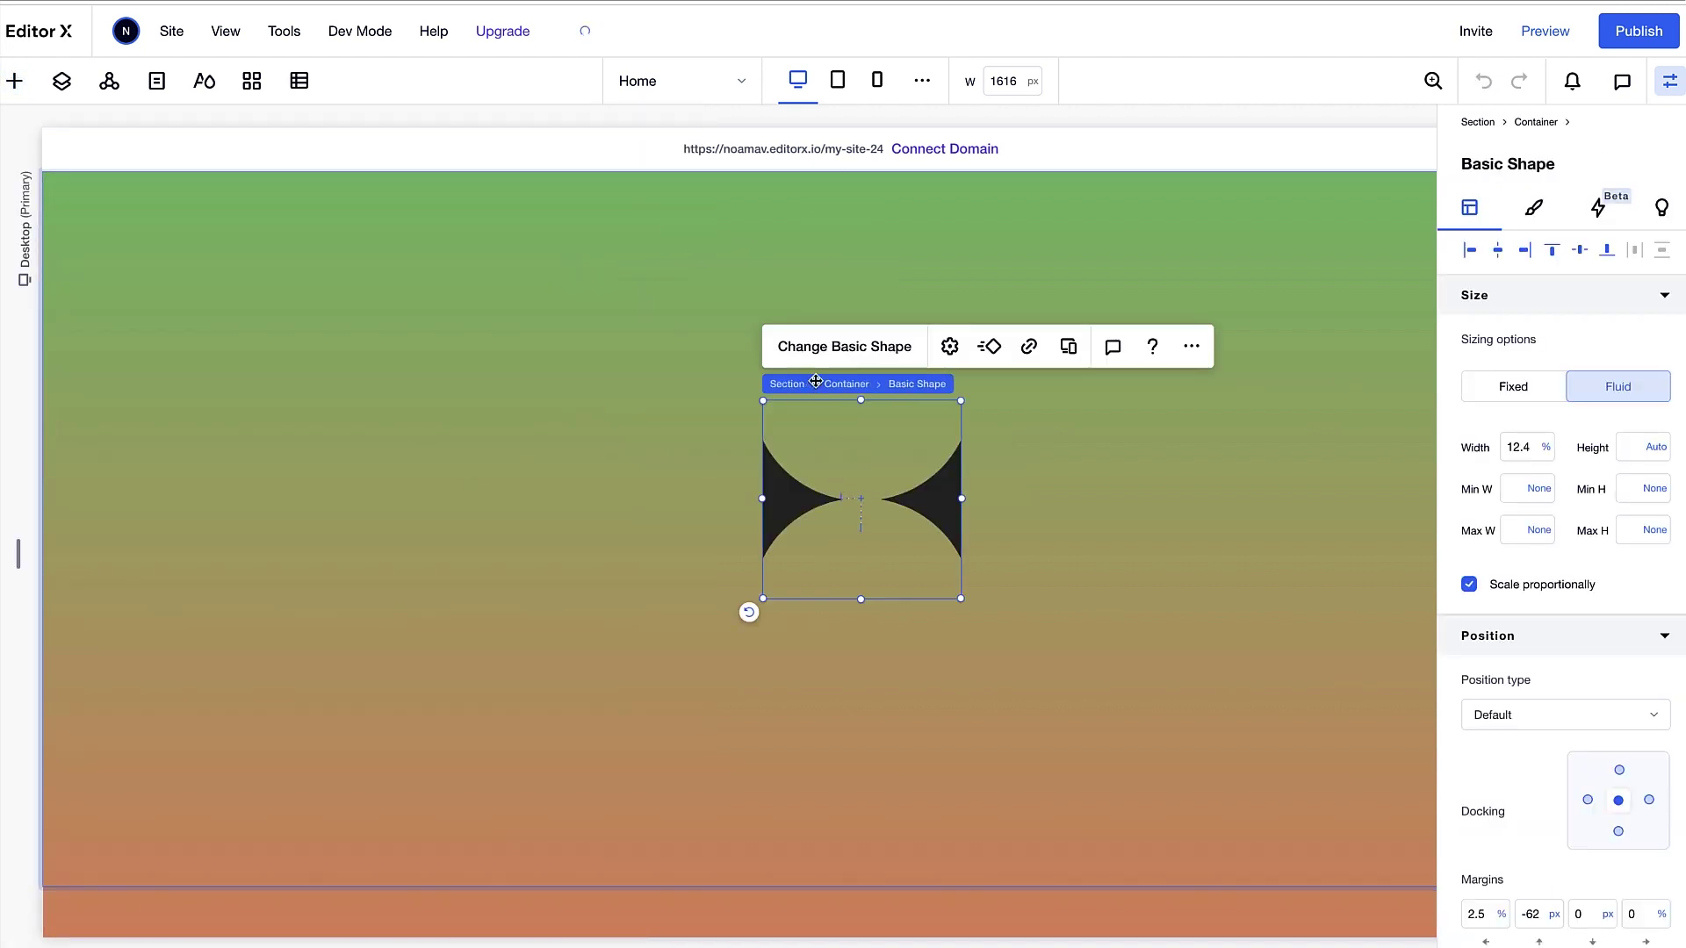
click(950, 348)
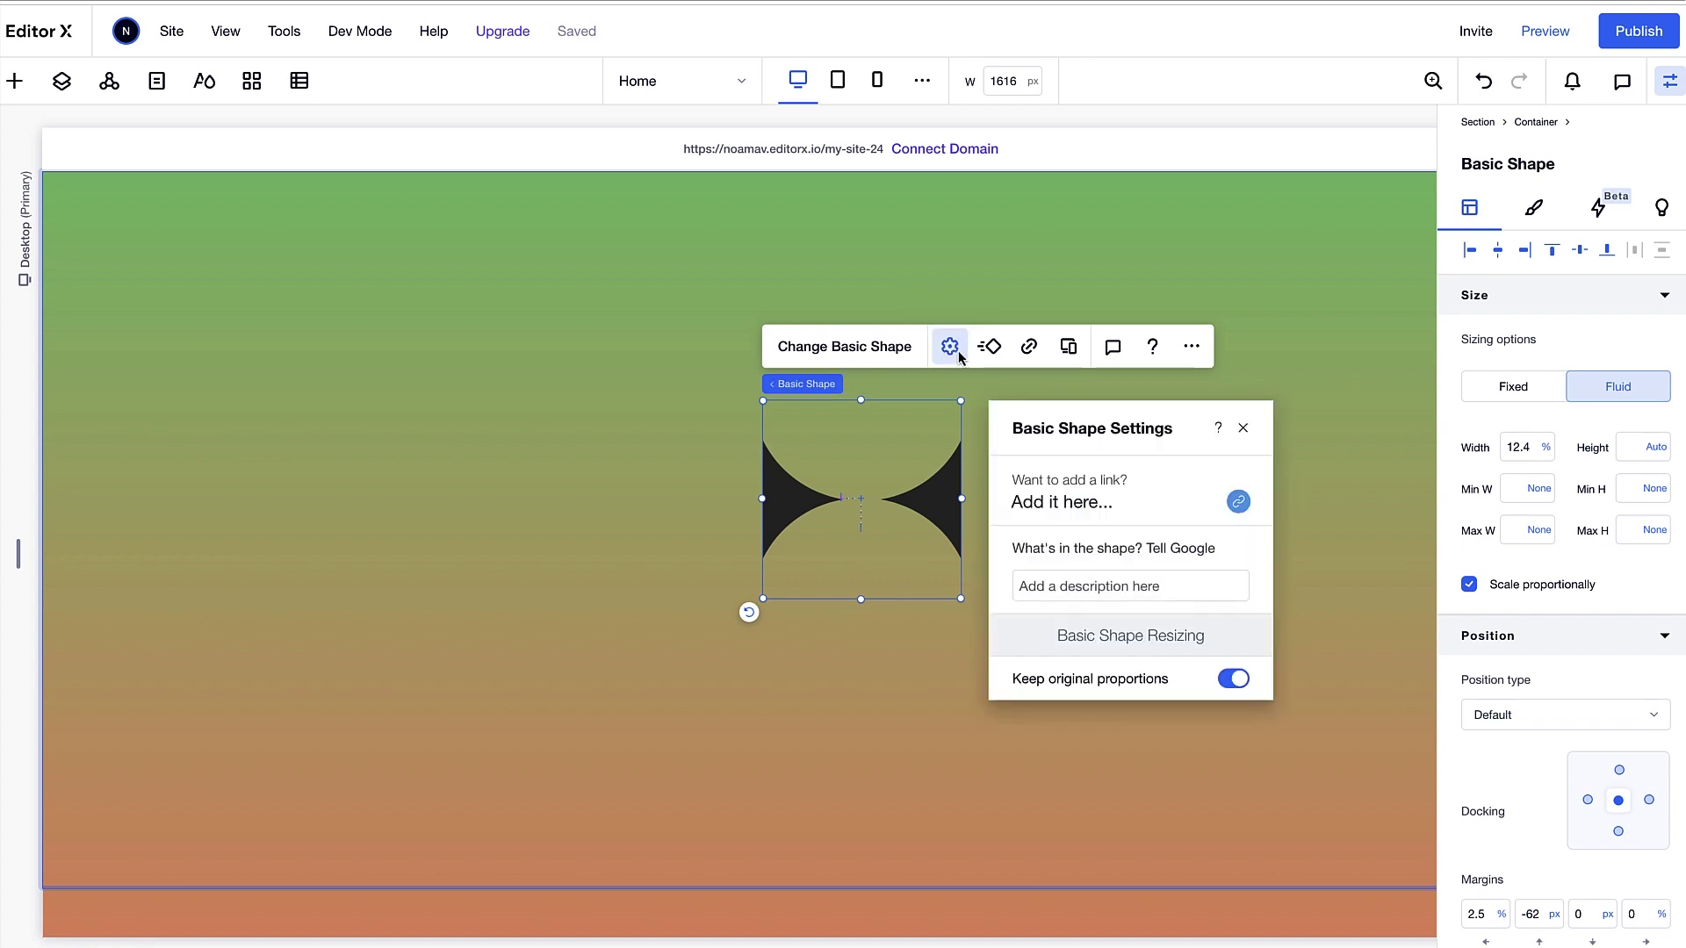
click(1229, 681)
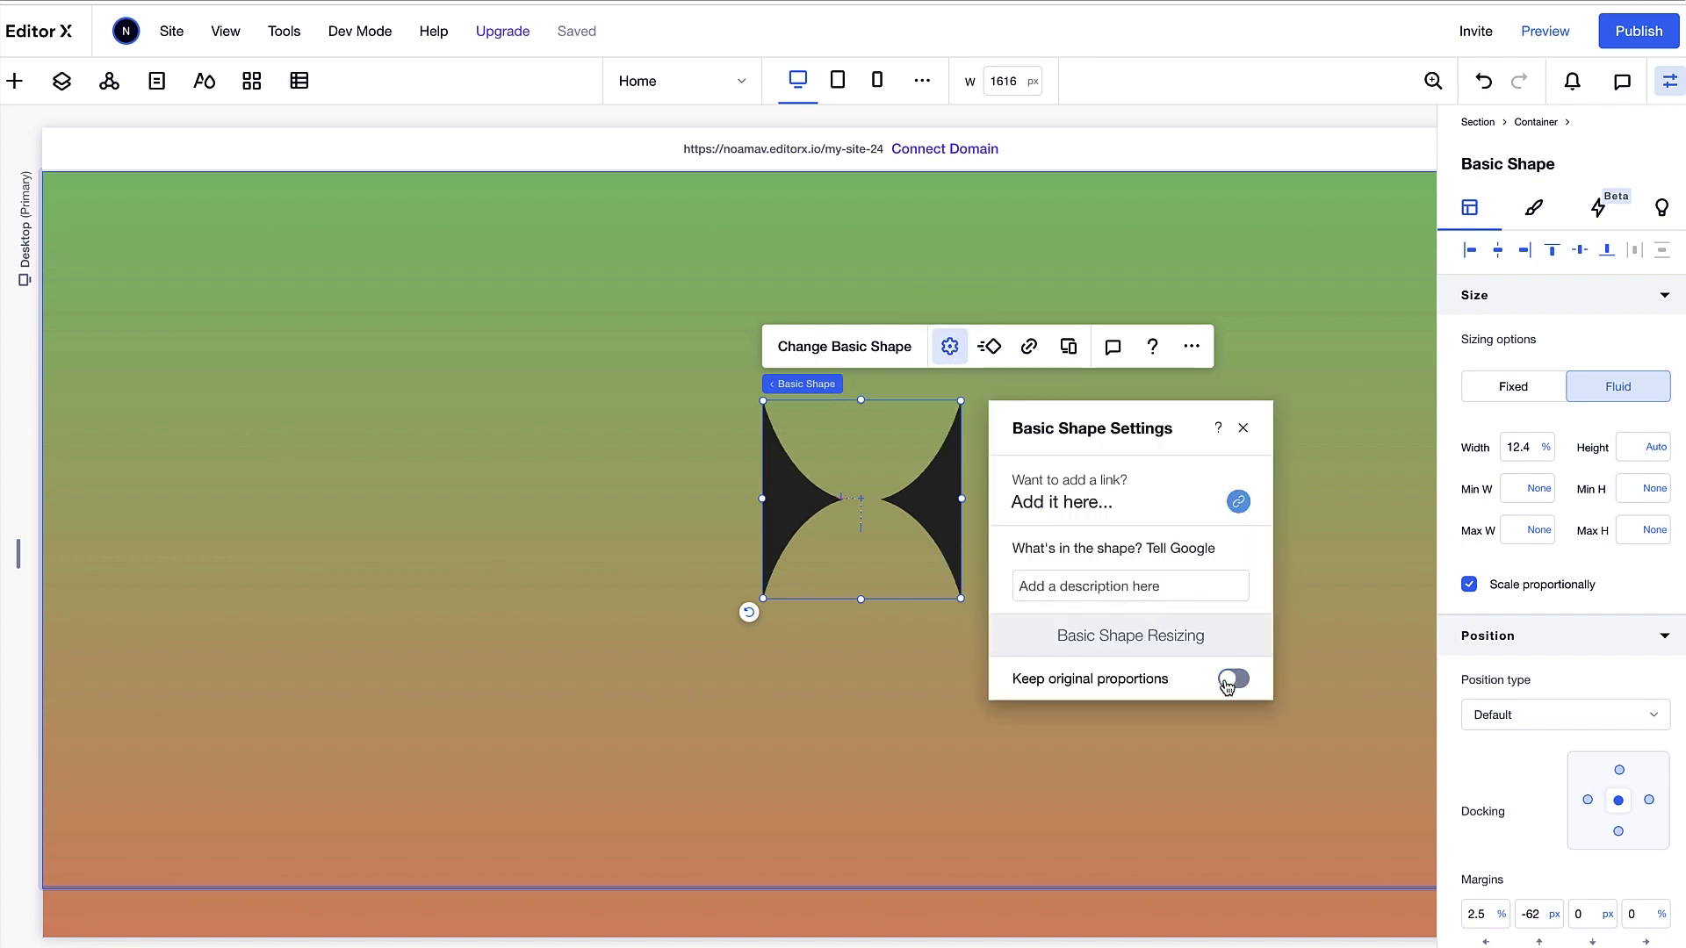
click(1333, 405)
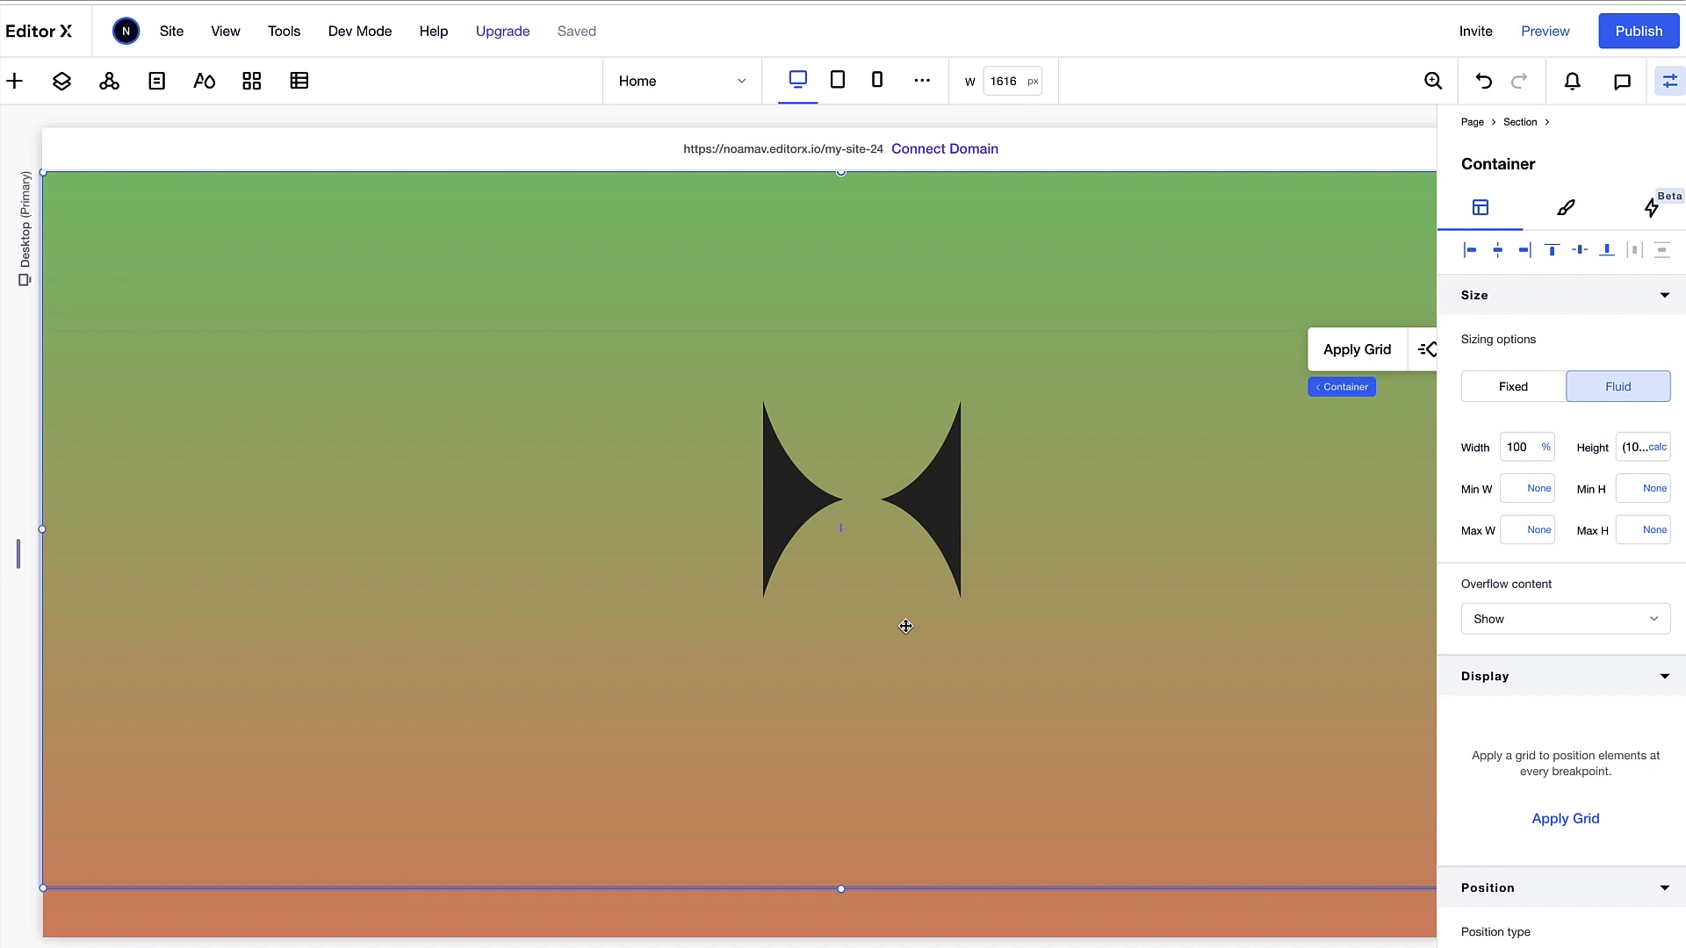
Set the shape's width and height to 100% with zero left and top margins.
click(891, 454)
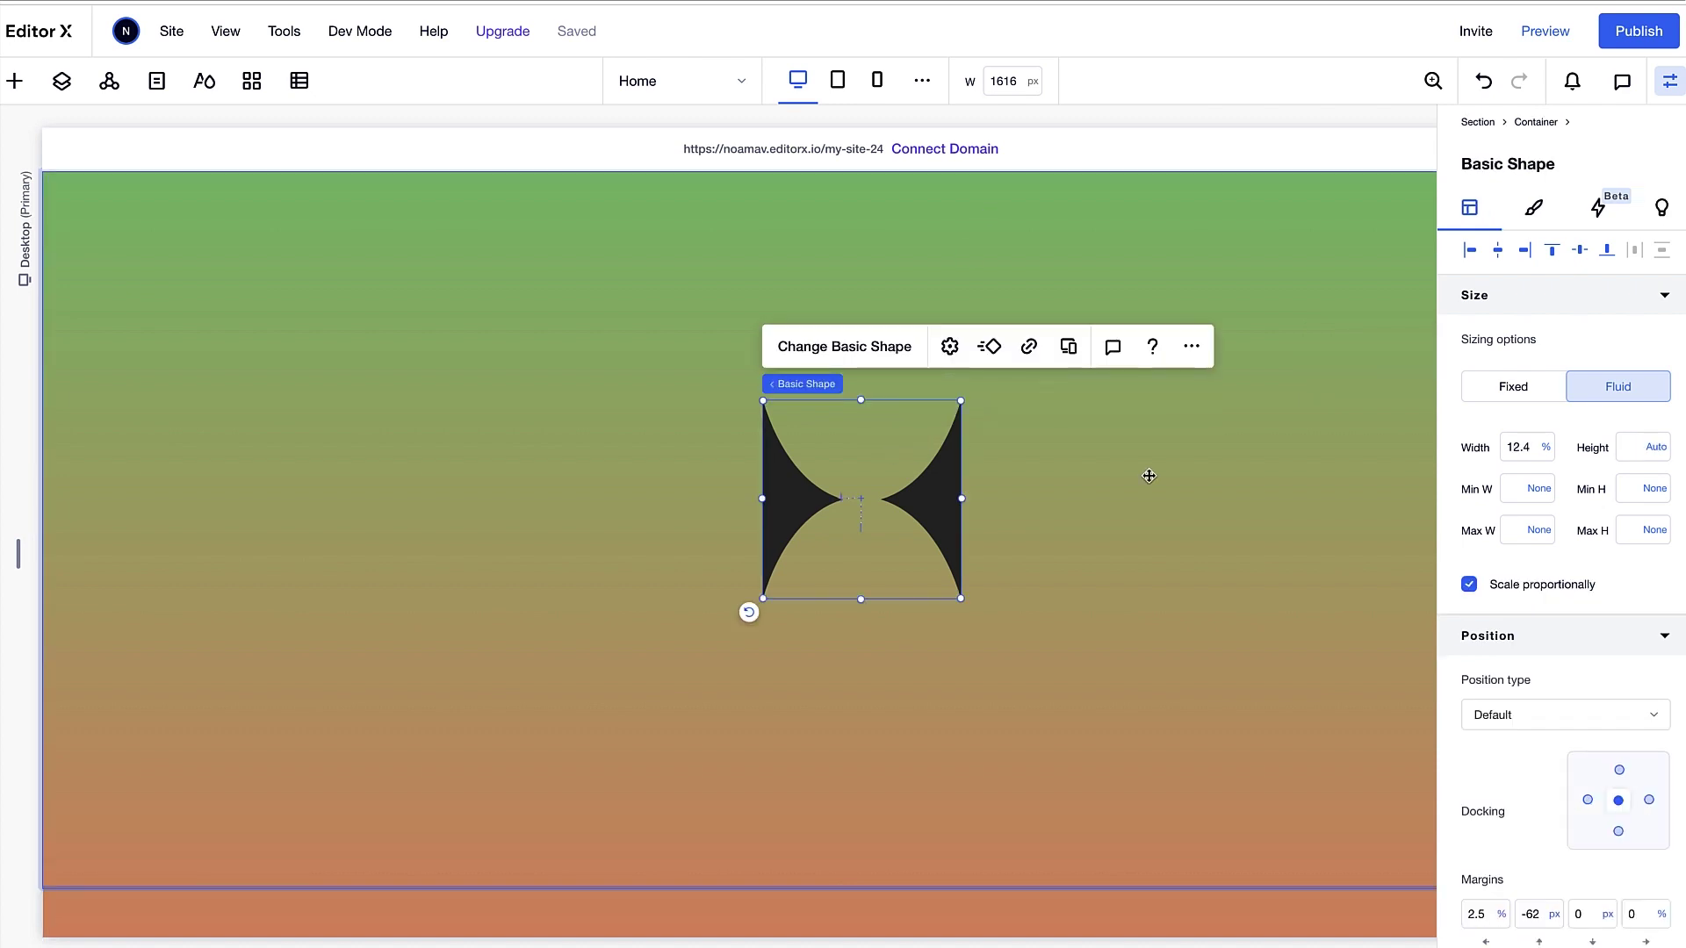
click(1520, 449)
key(Return)
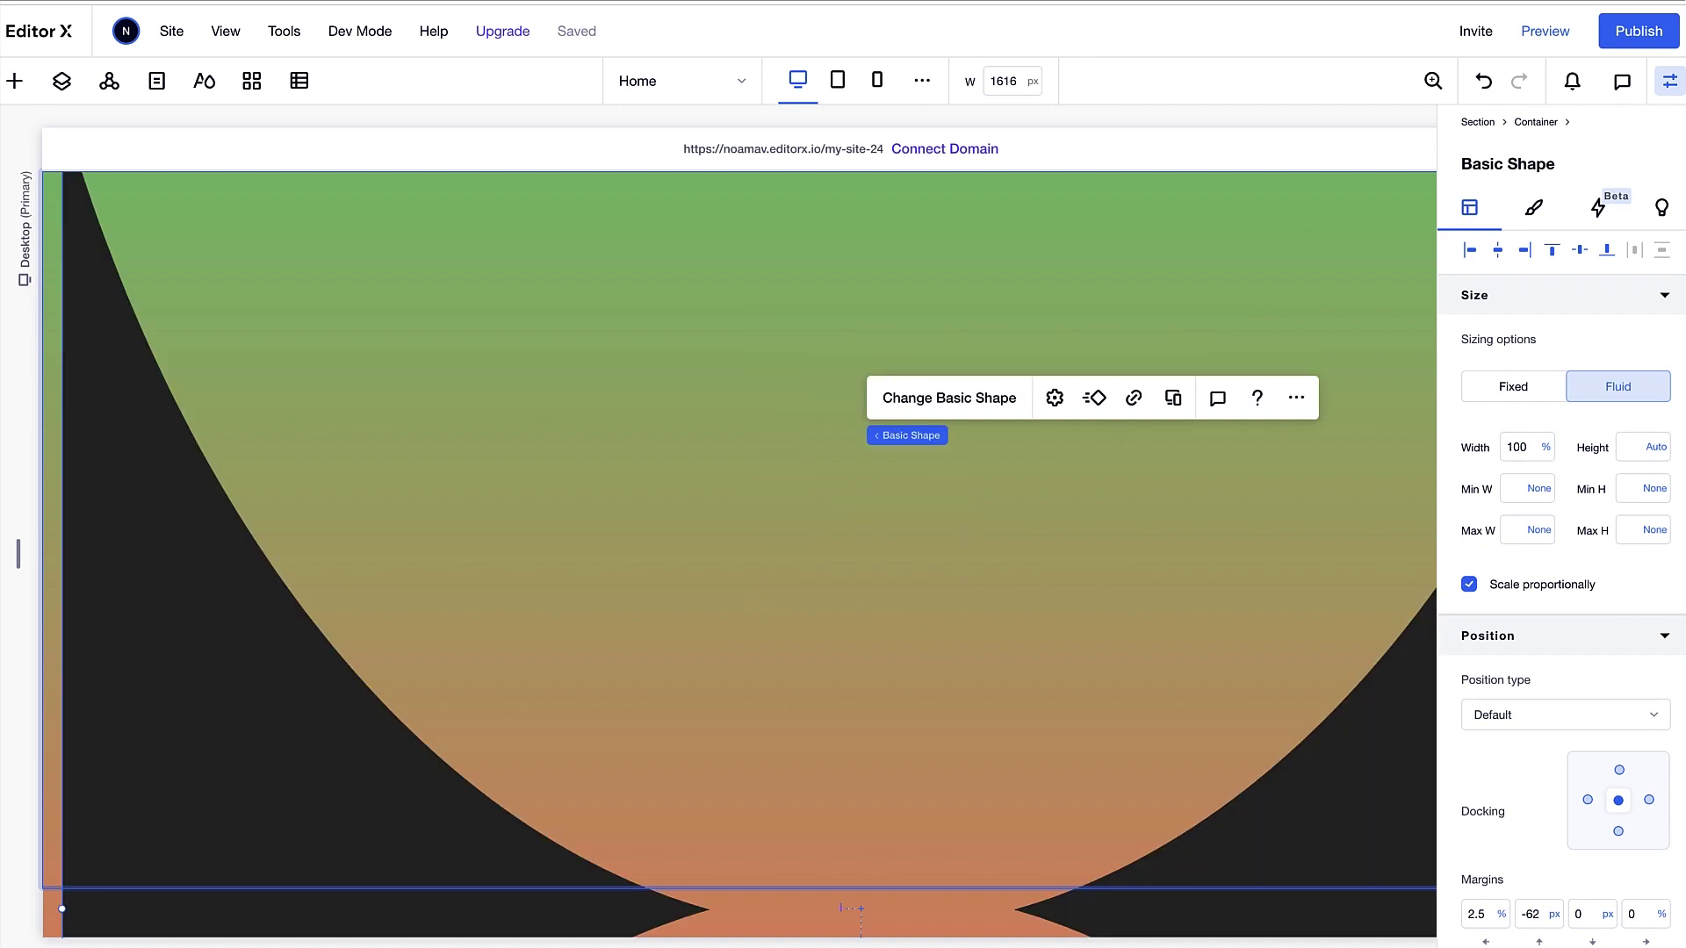
click(1624, 445)
key(Return)
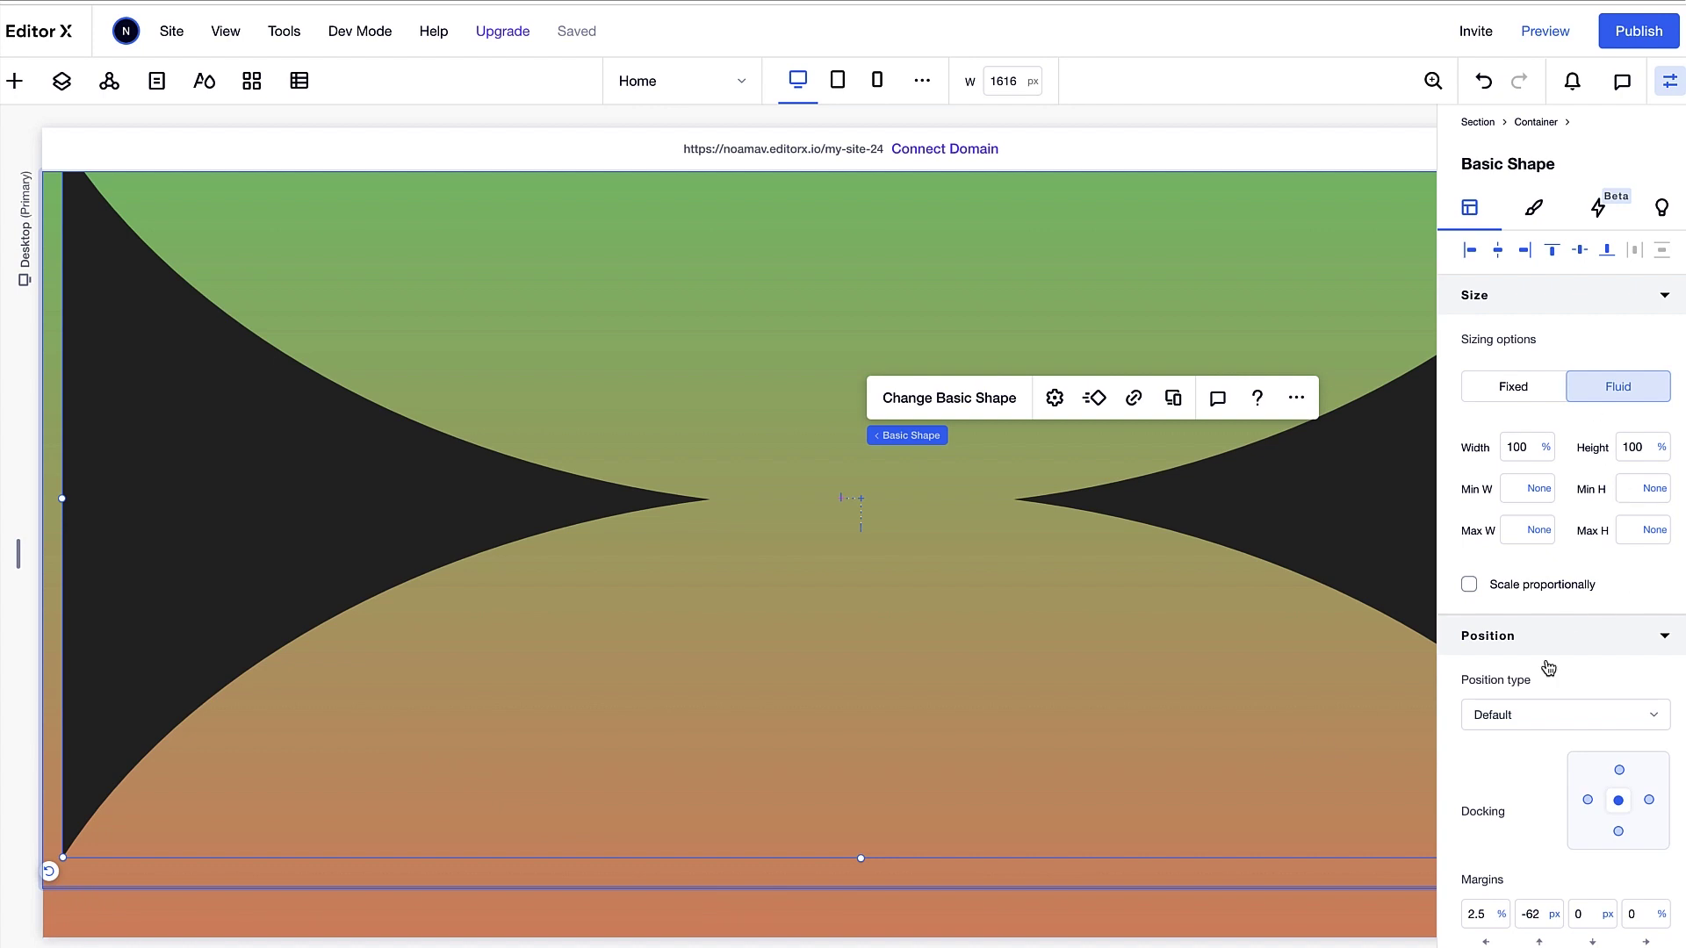
click(1476, 914)
key(Tab)
text(0)
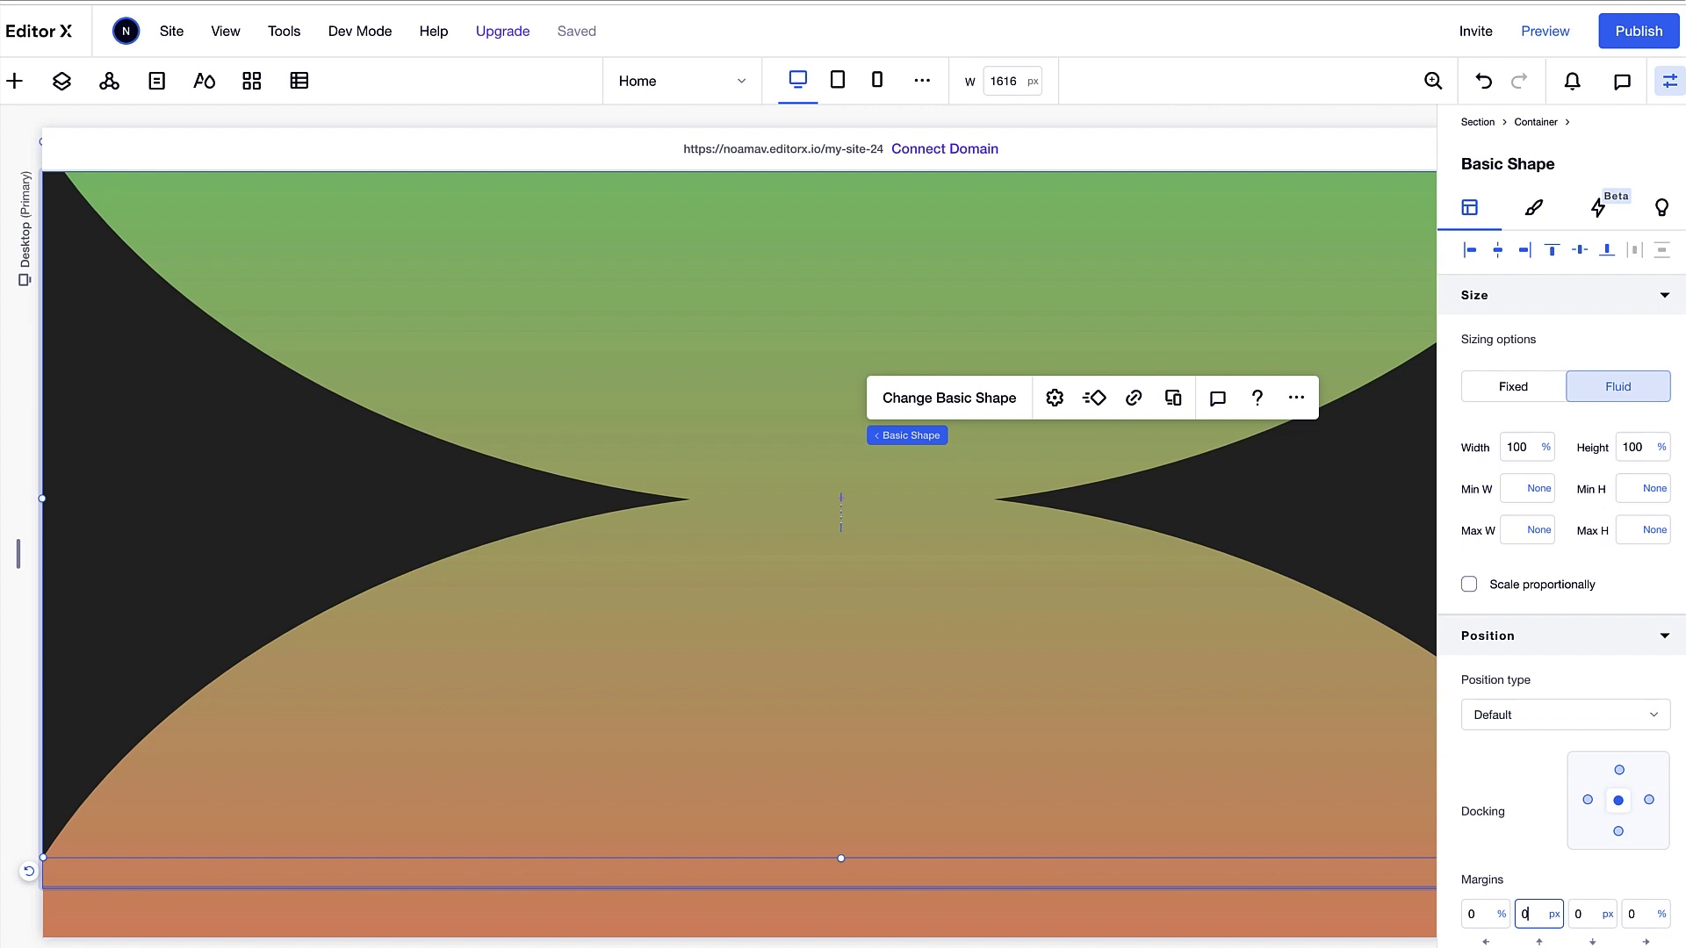
key(Return)
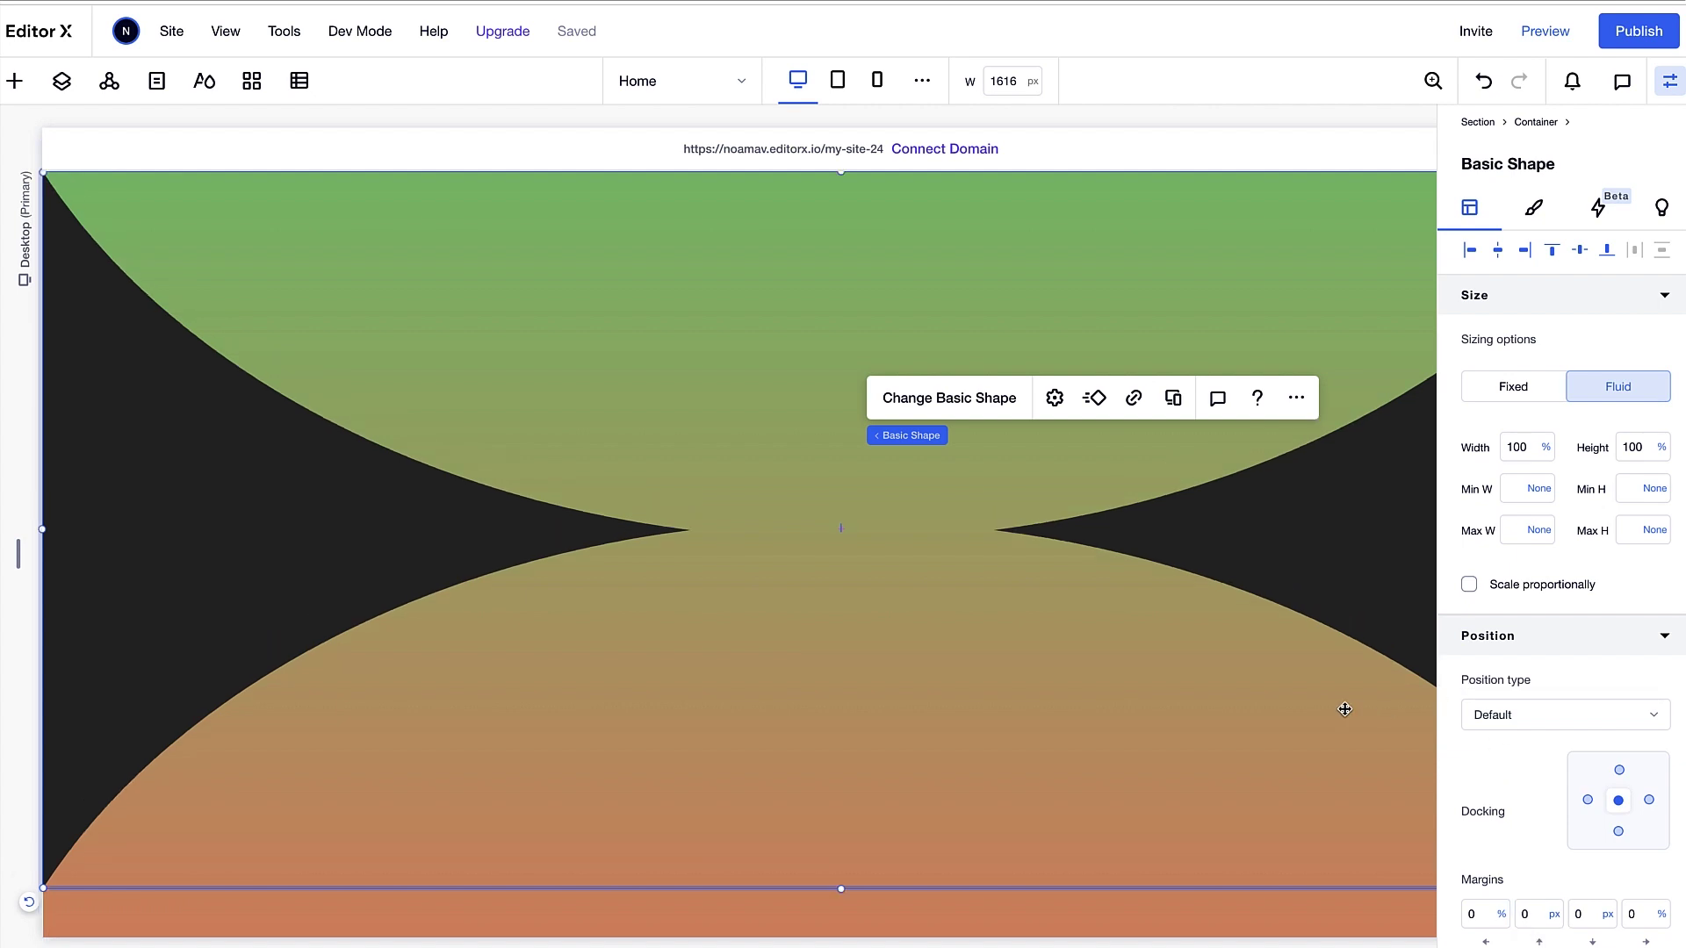
Enable Scale proportionally on the shape and cap its maximum height at 100%.
click(1469, 585)
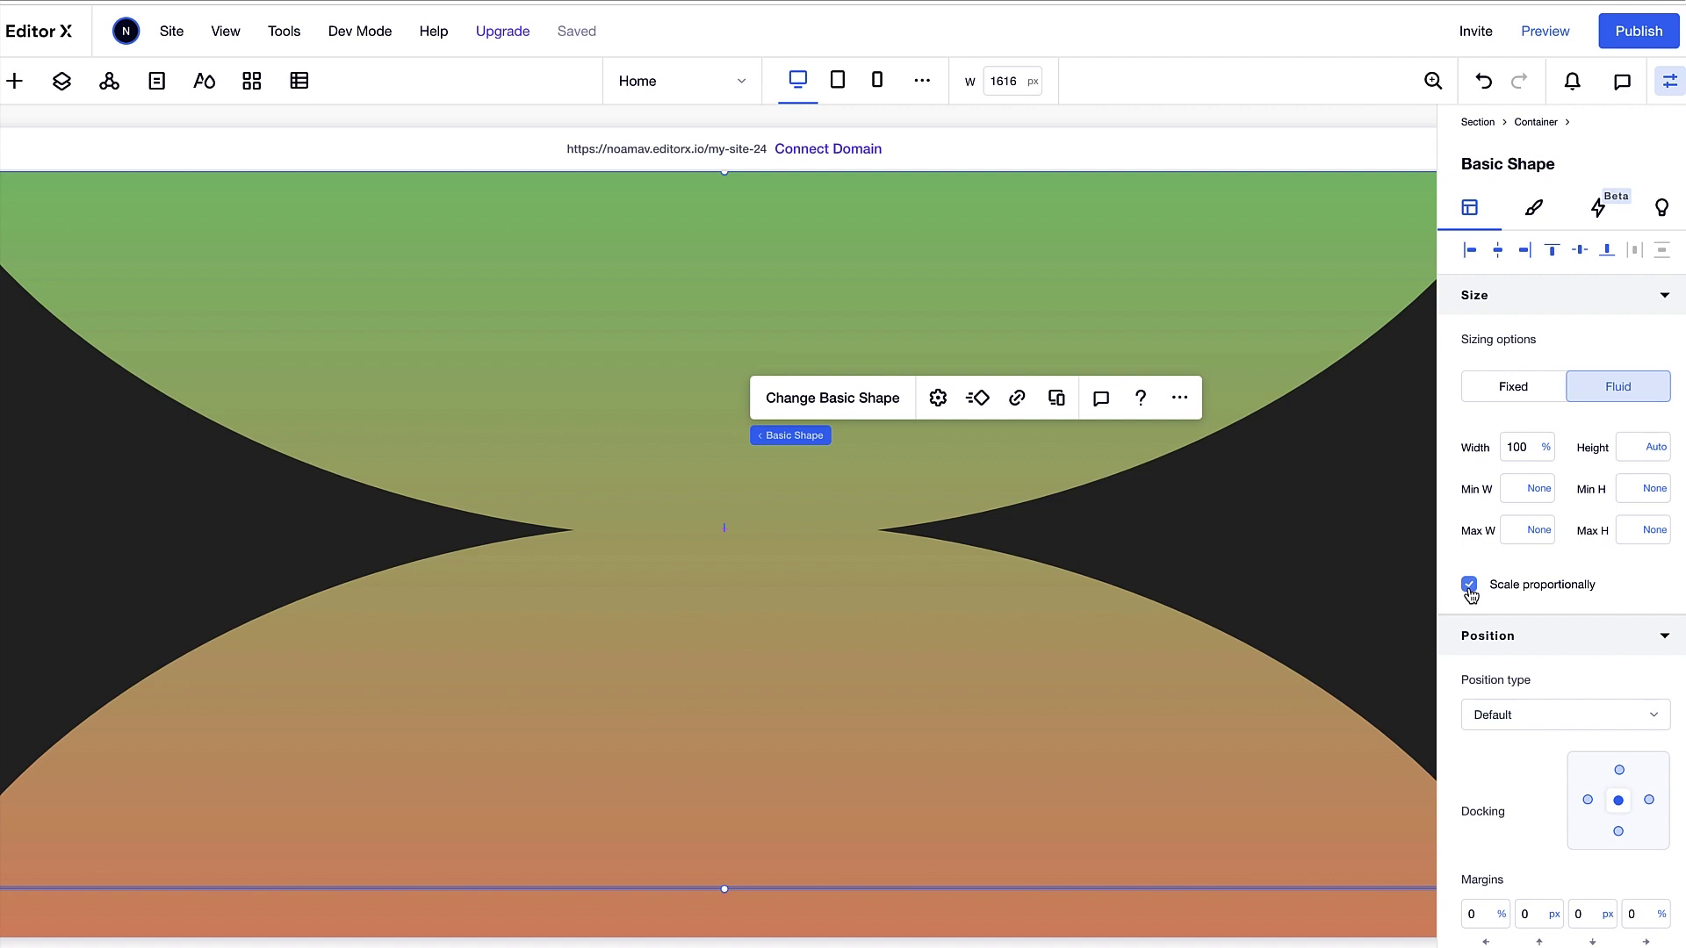
click(1628, 530)
key(Return)
scroll(984, 583, left, 2)
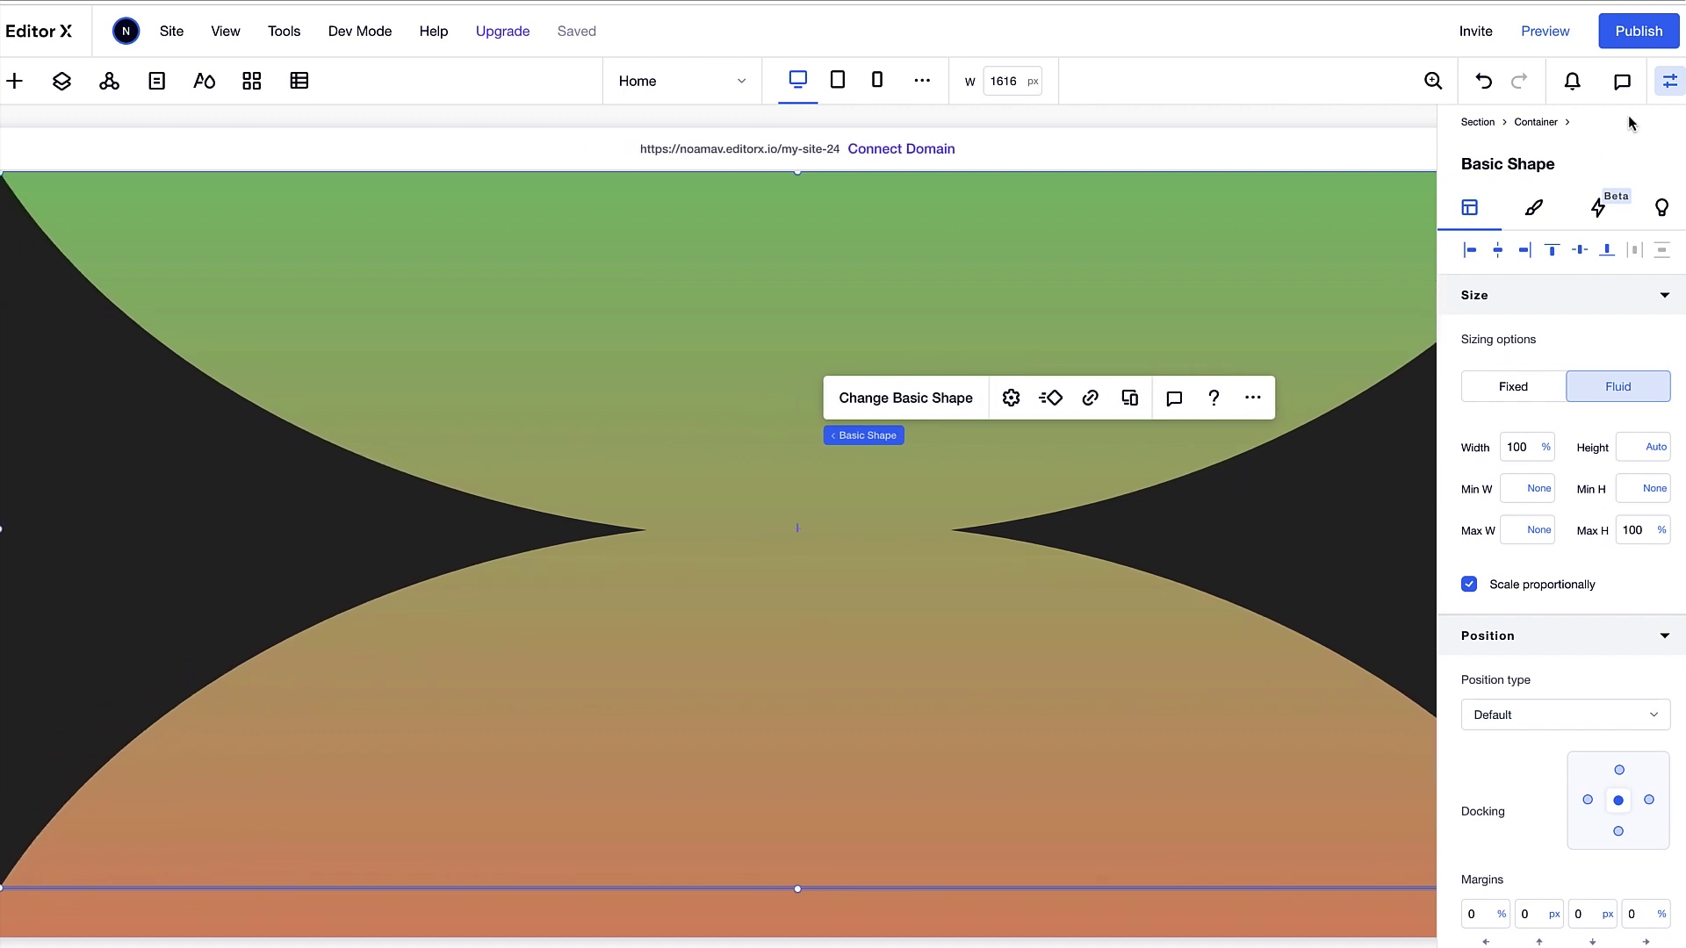
click(1669, 81)
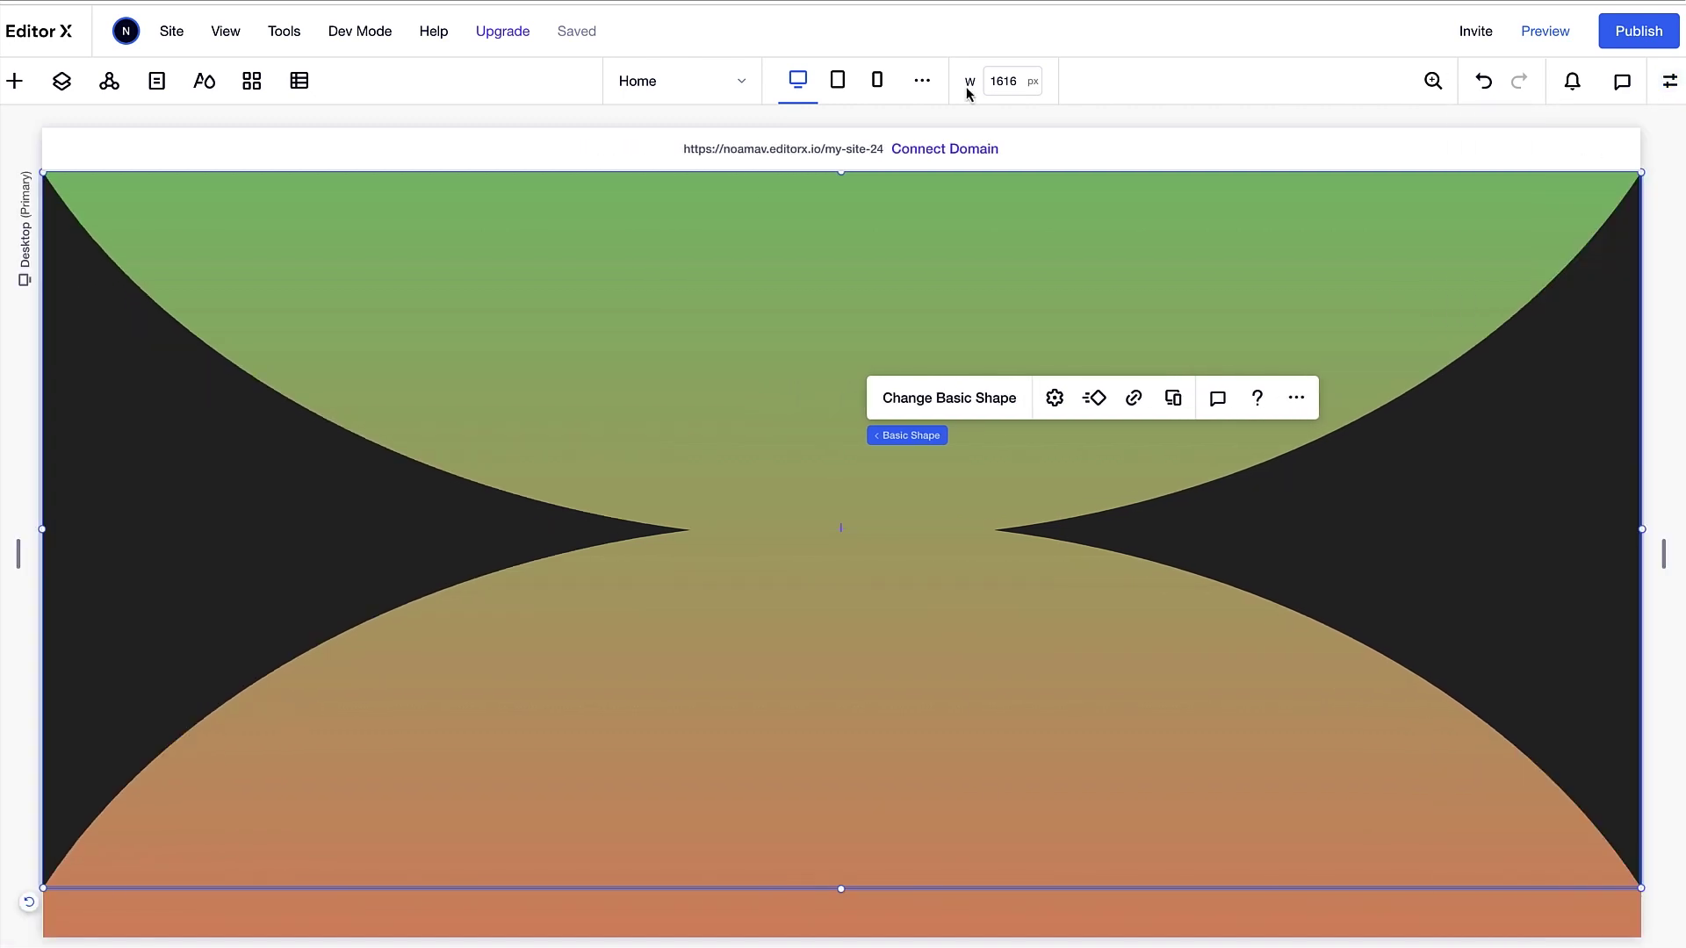
Drag the saved 'WHAT'S NEXT FOR DIGITAL DESIGN?' text asset onto the shape and centre it both ways.
click(15, 80)
click(42, 174)
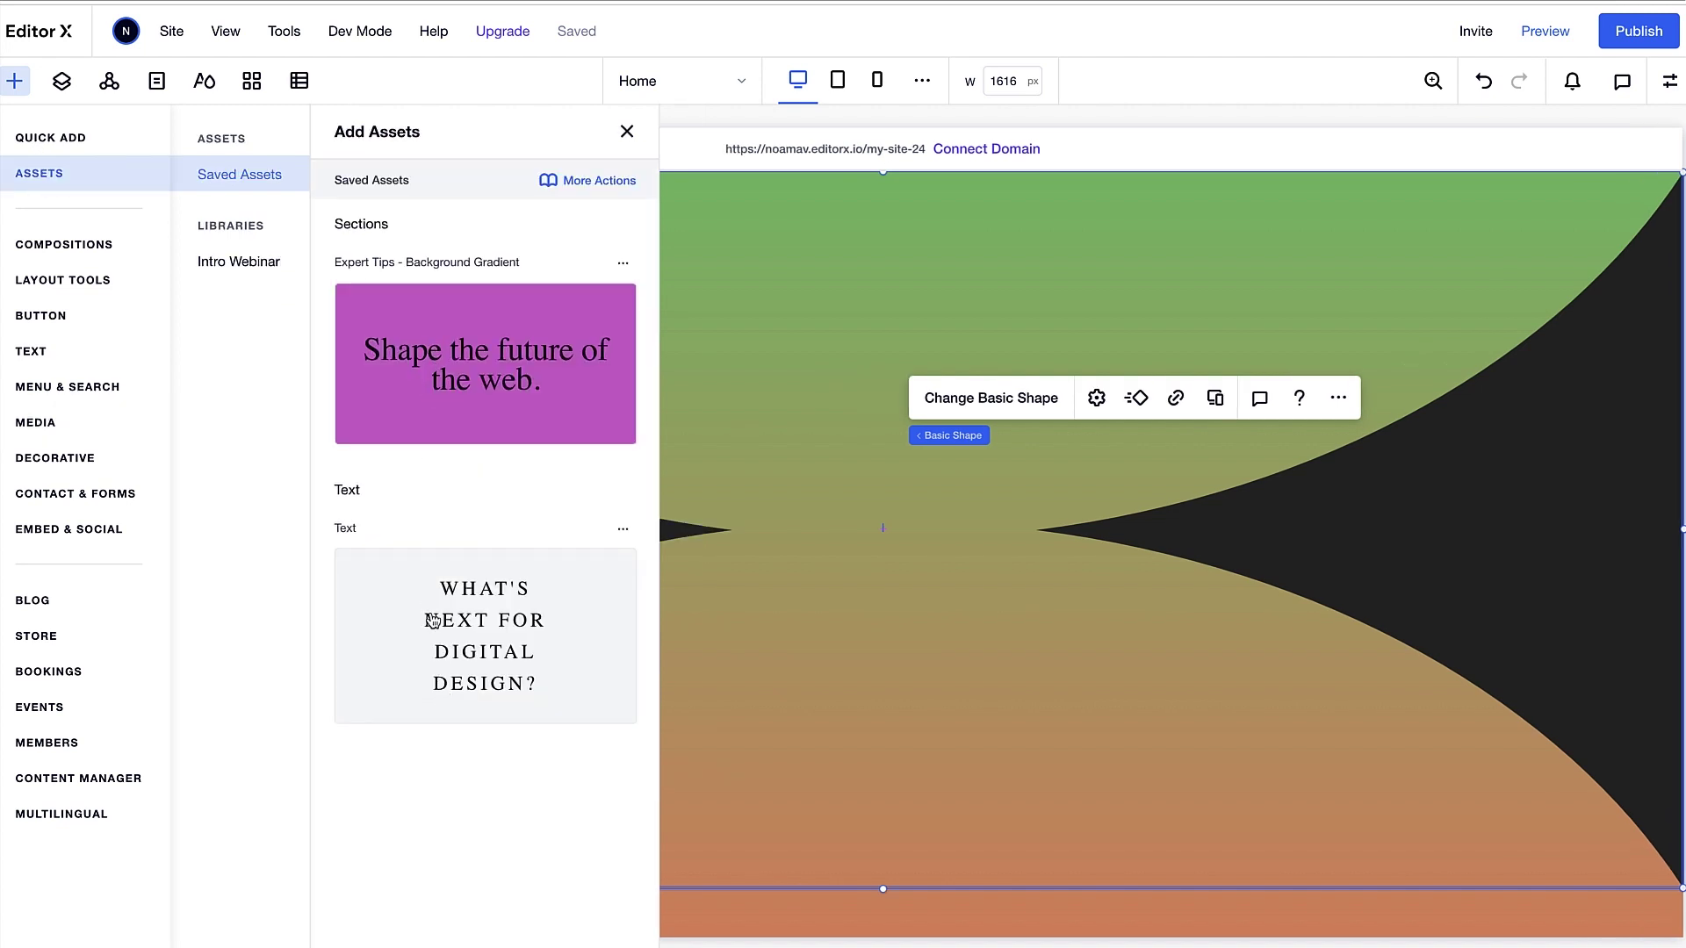
drag(433, 621, 838, 533)
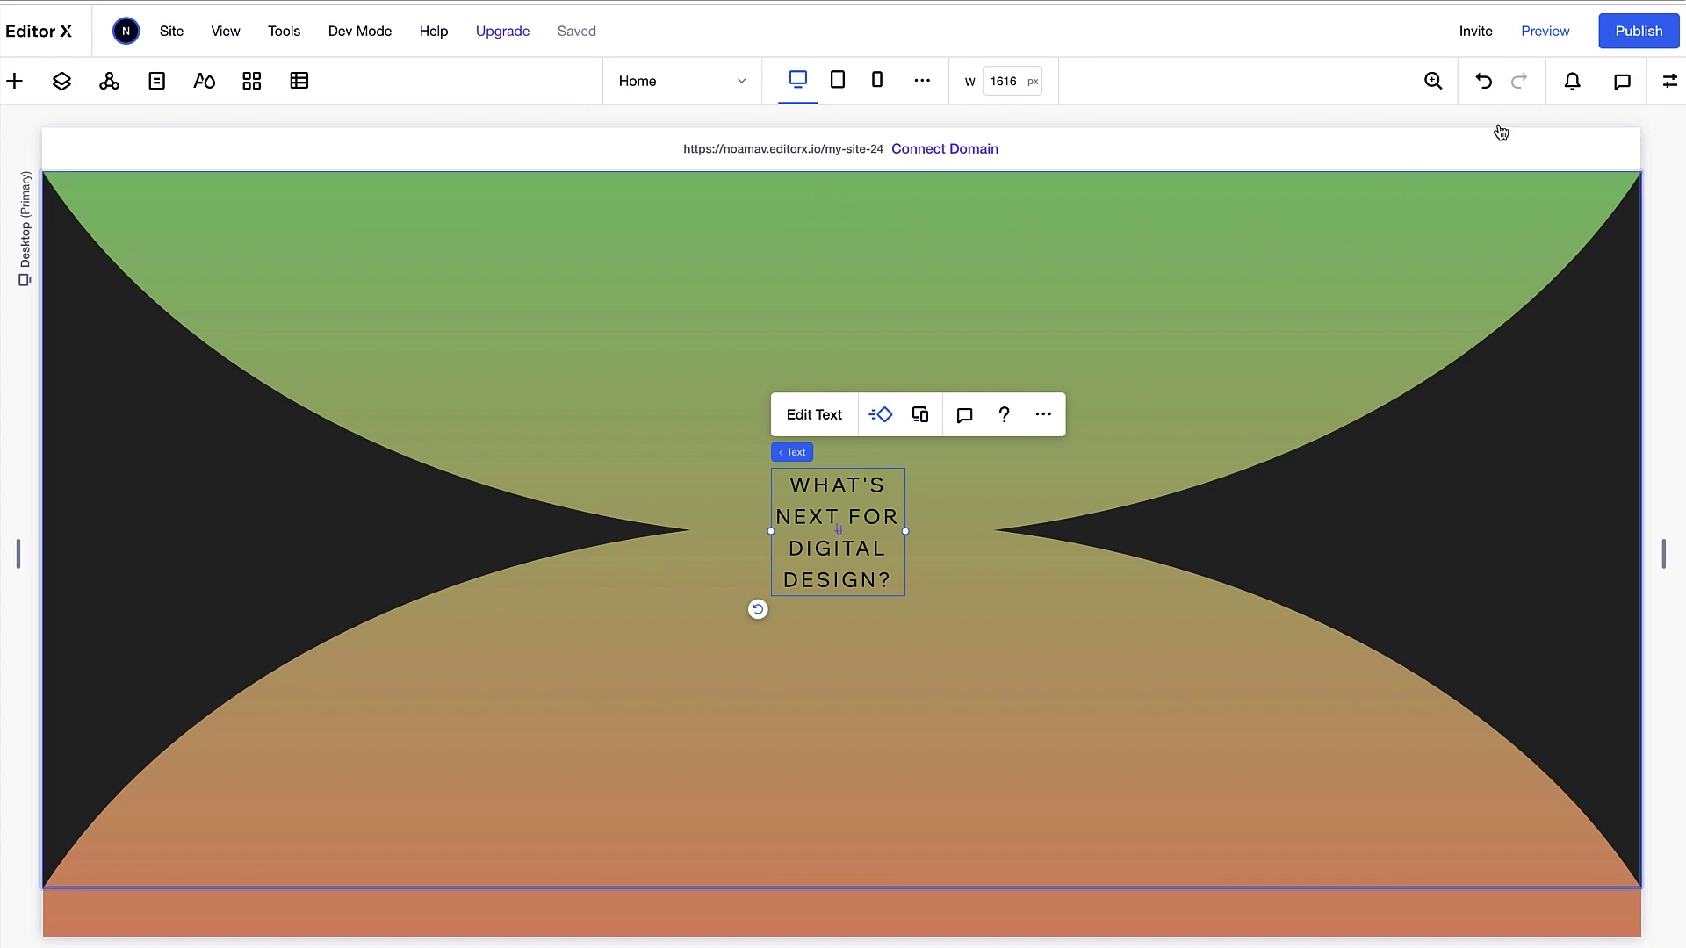
click(1669, 84)
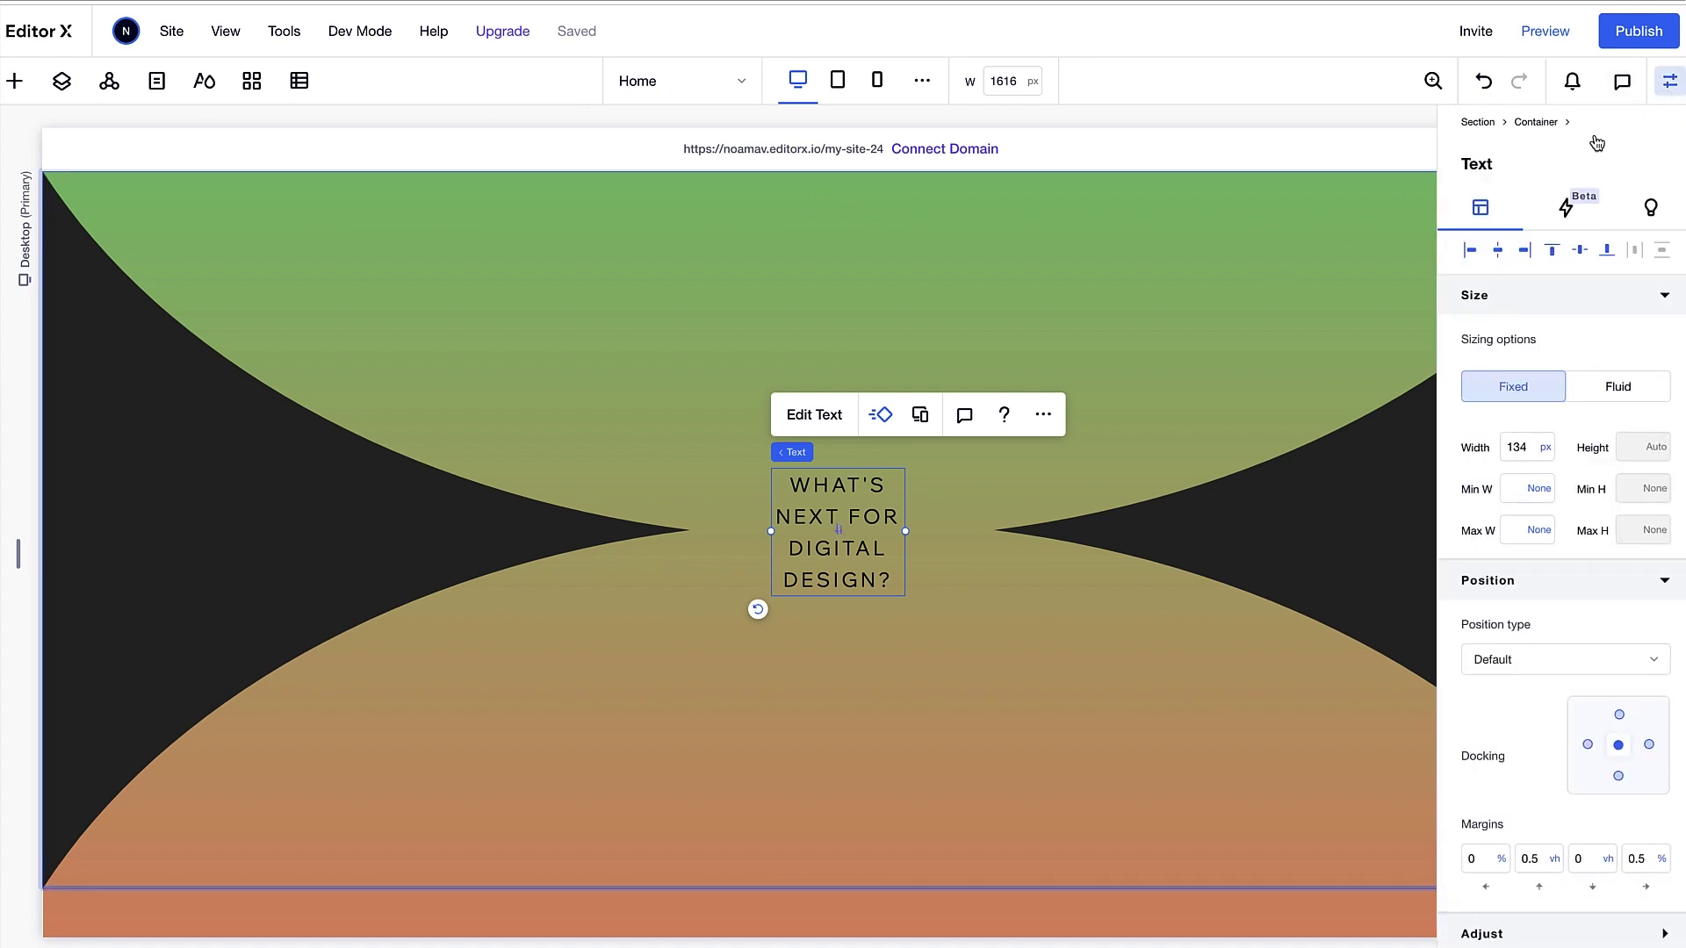
click(1498, 250)
click(1583, 252)
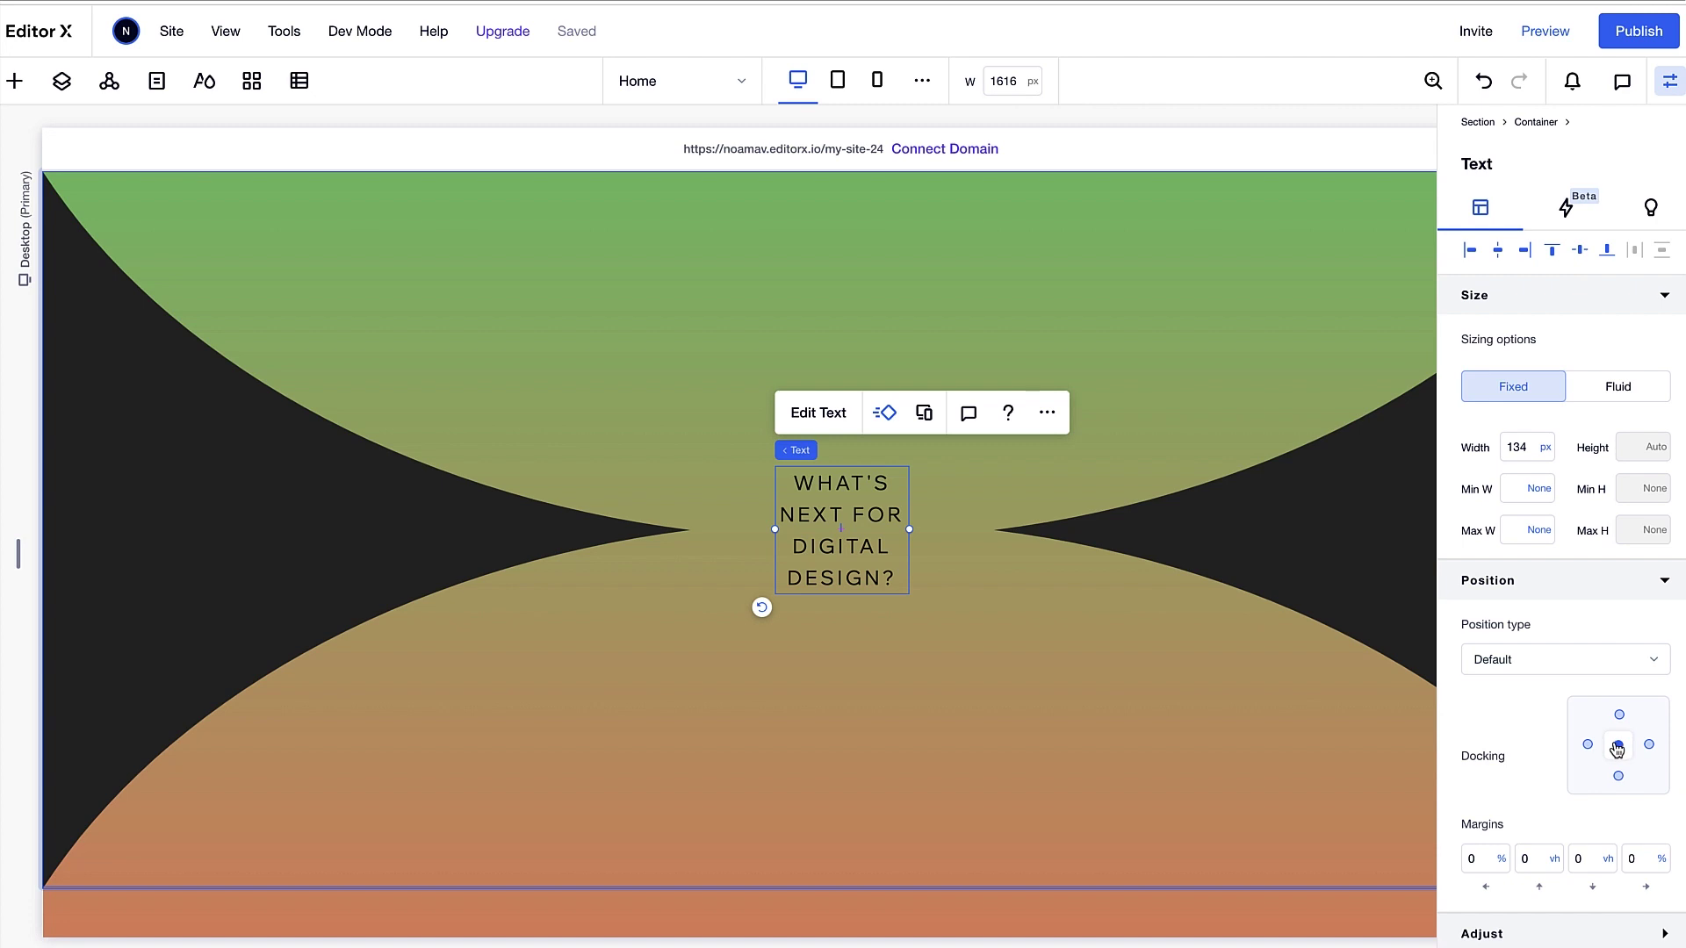
Set the container holding the shape and text to Sticky position.
click(1108, 462)
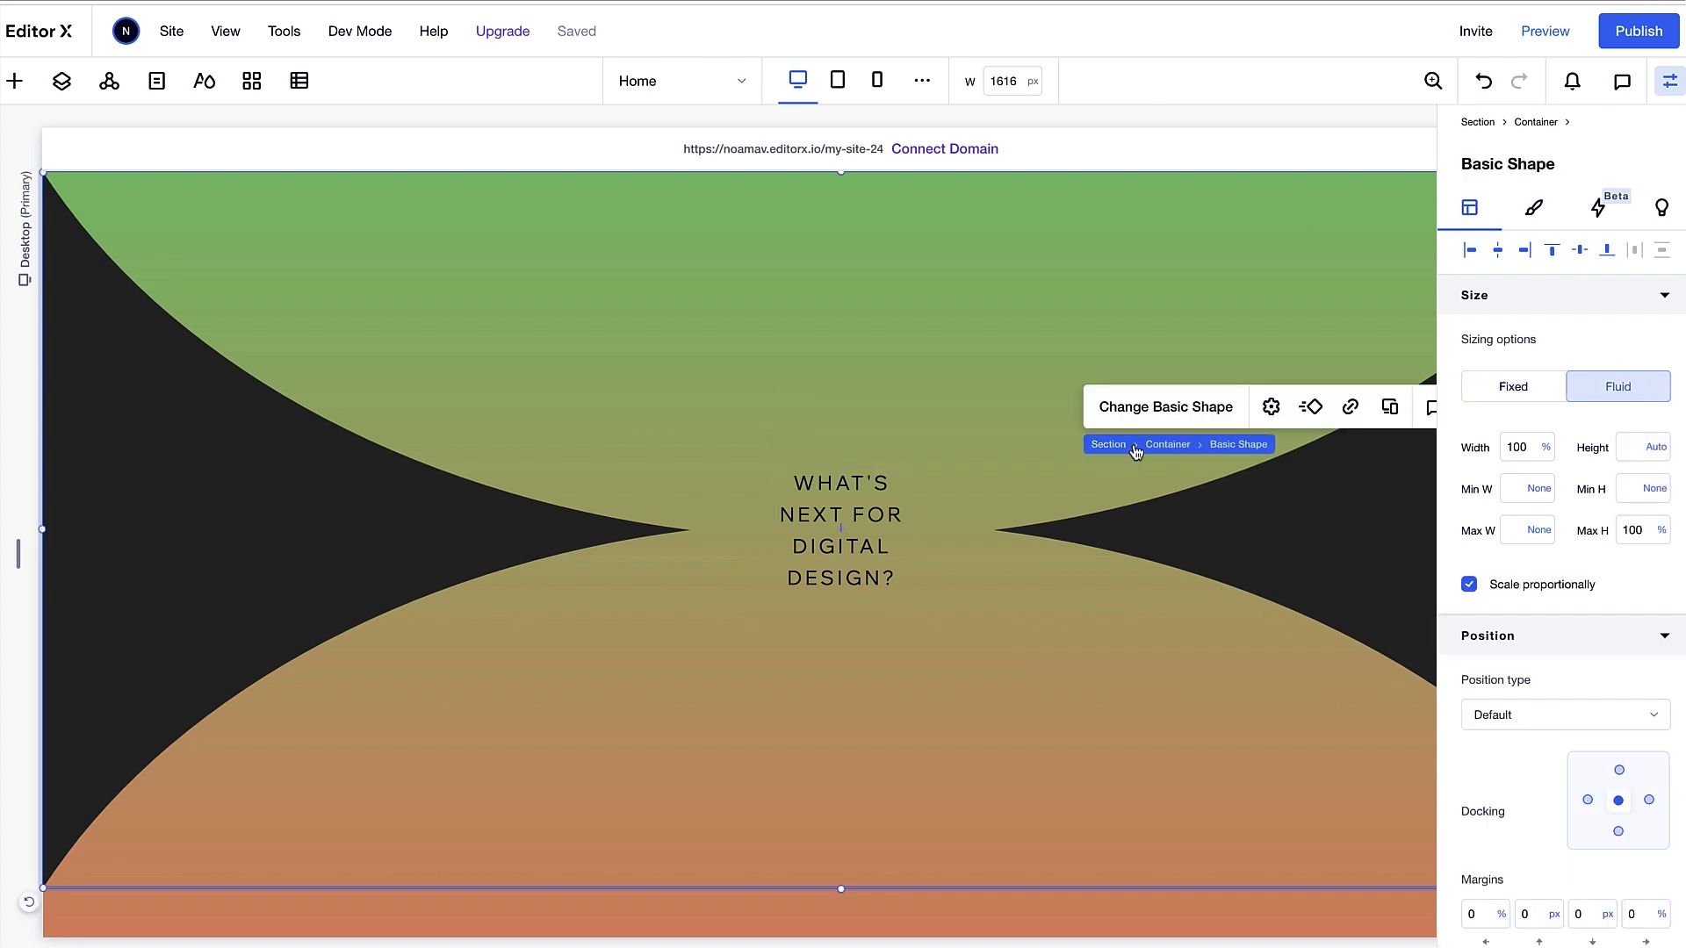
click(1162, 448)
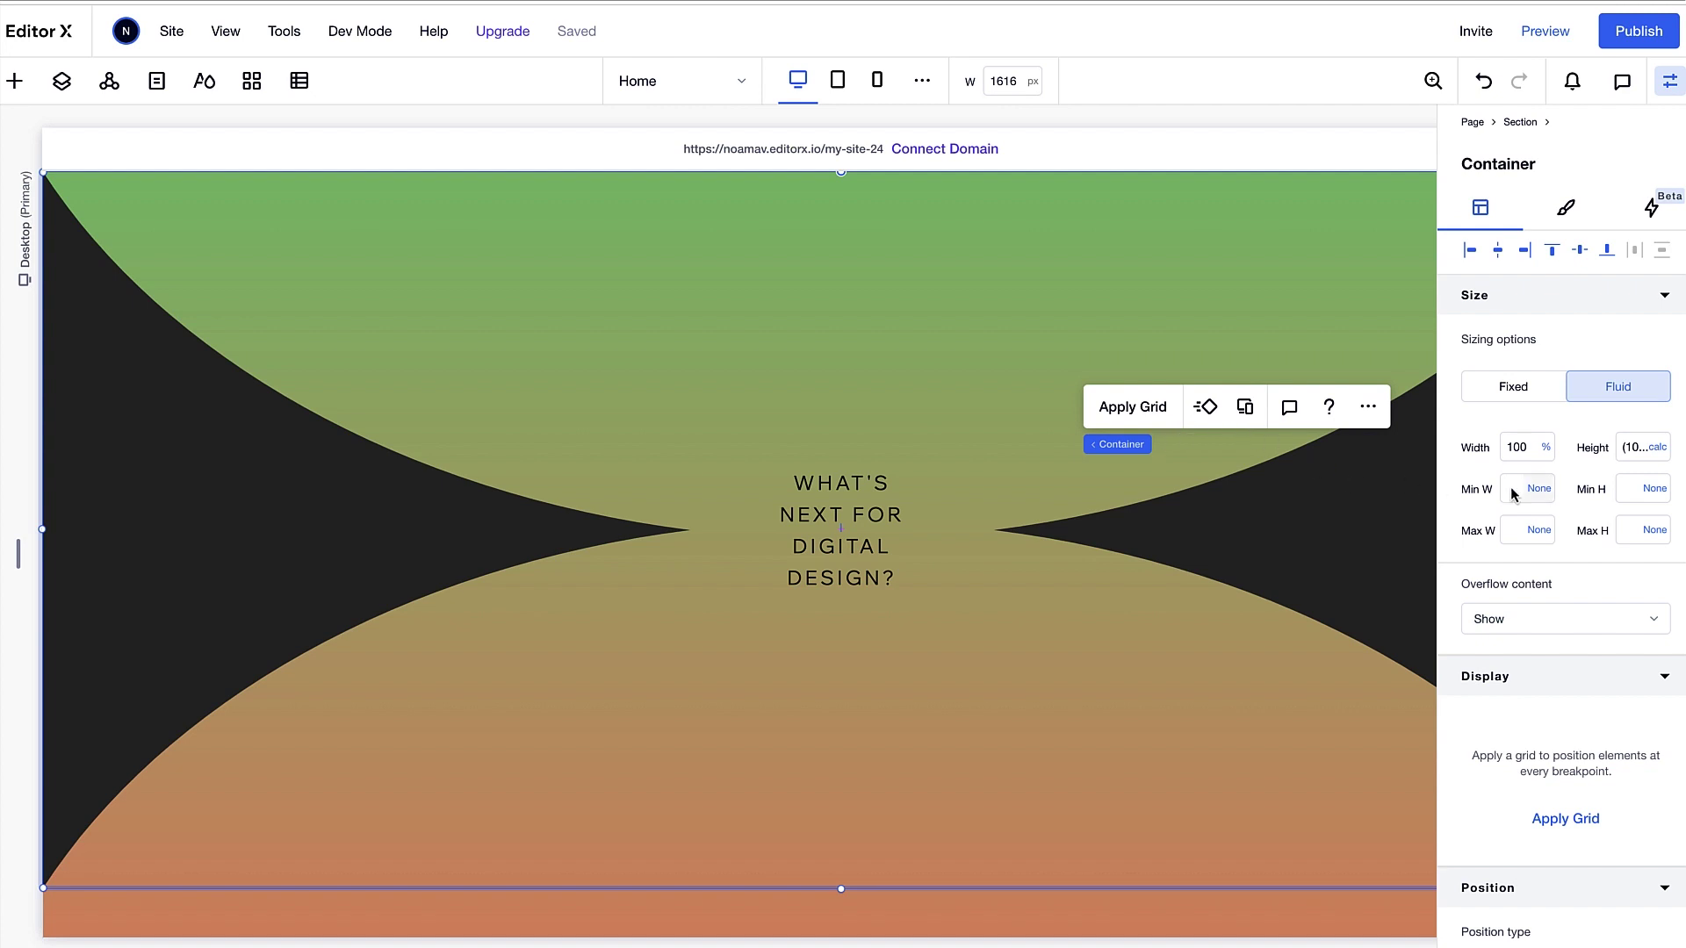
scroll(1572, 743, down, 4)
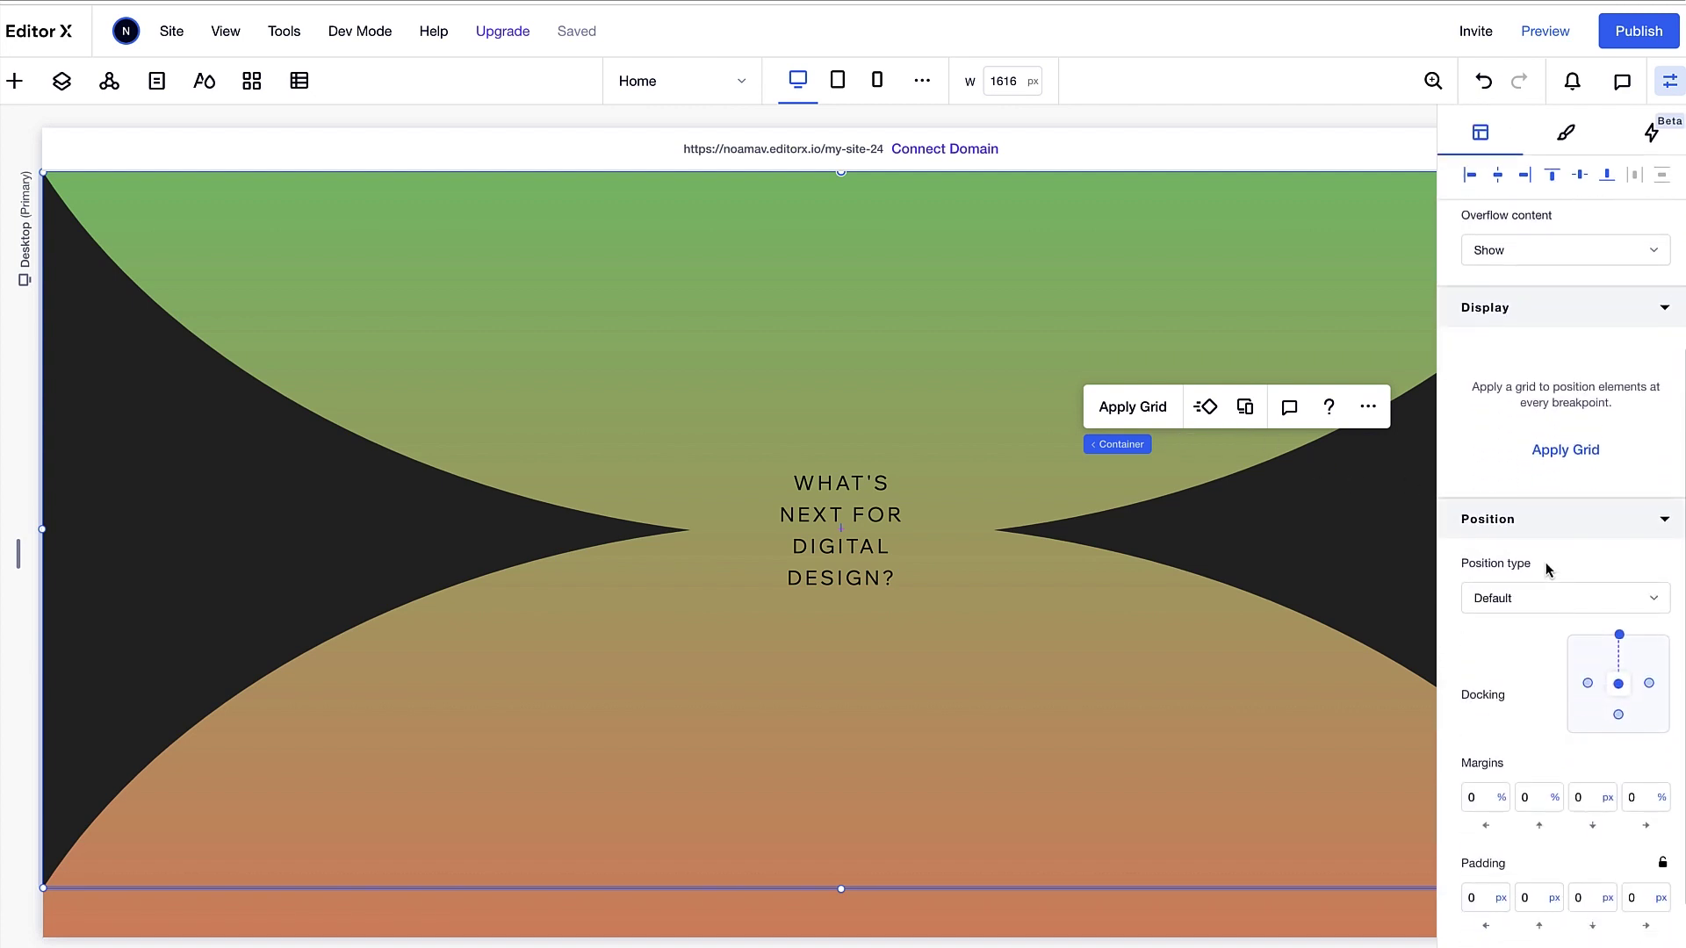
click(1542, 600)
click(1551, 640)
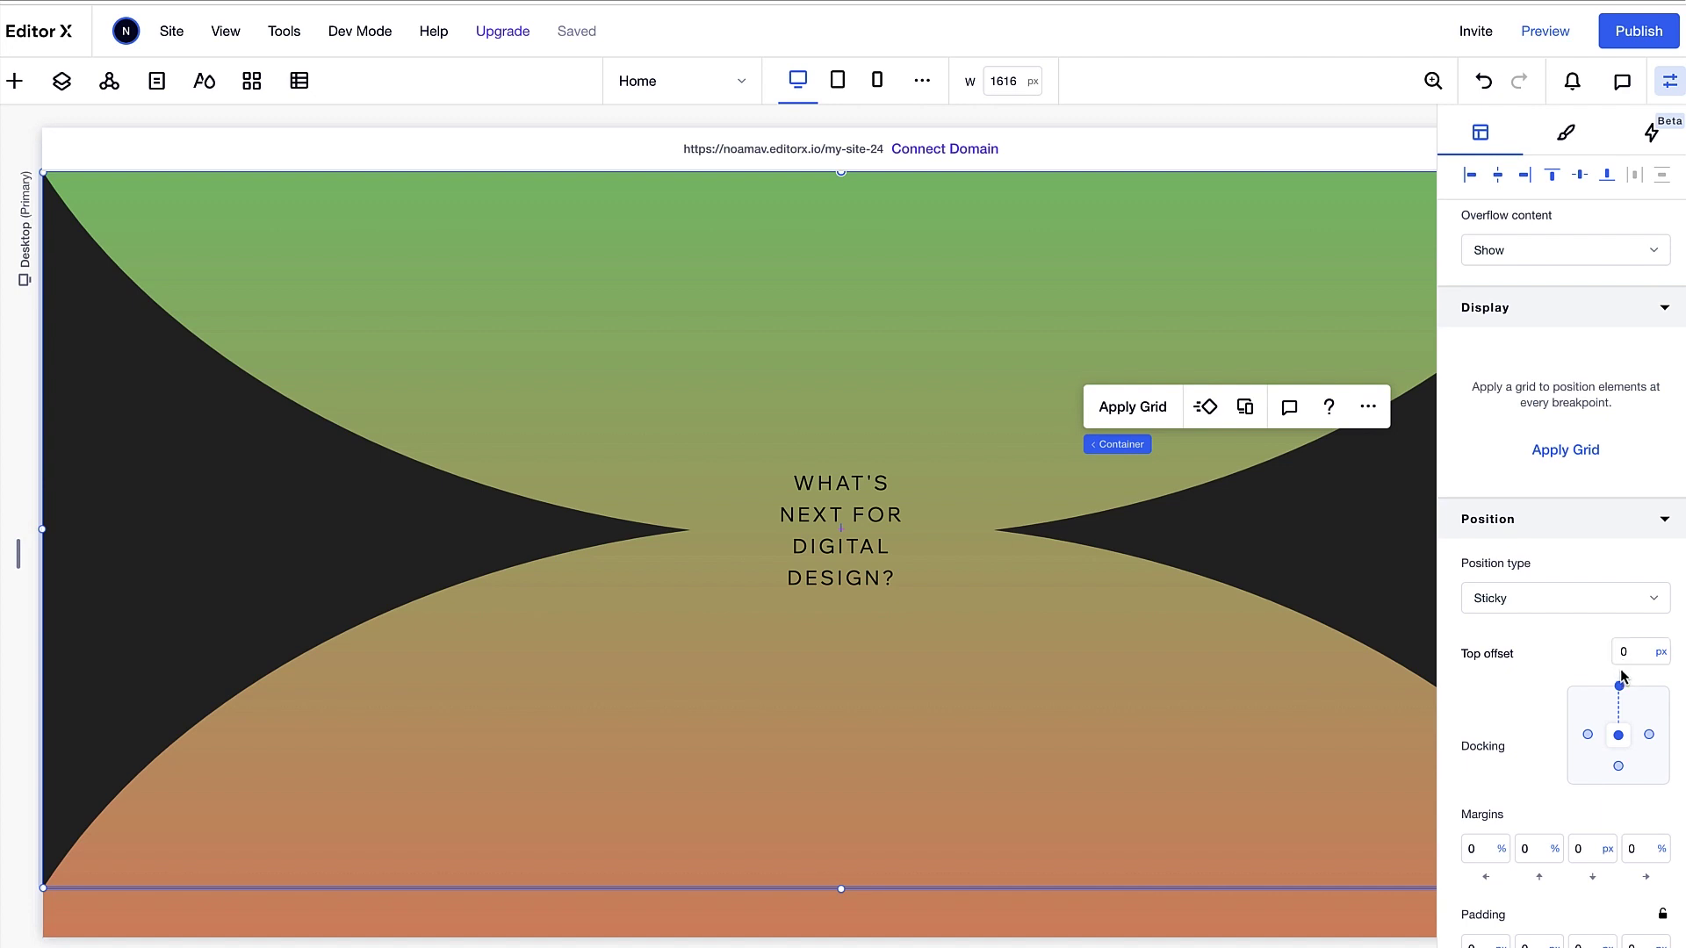
Scroll down and select the pink end of the gradient section.
scroll(1058, 708, down, 10)
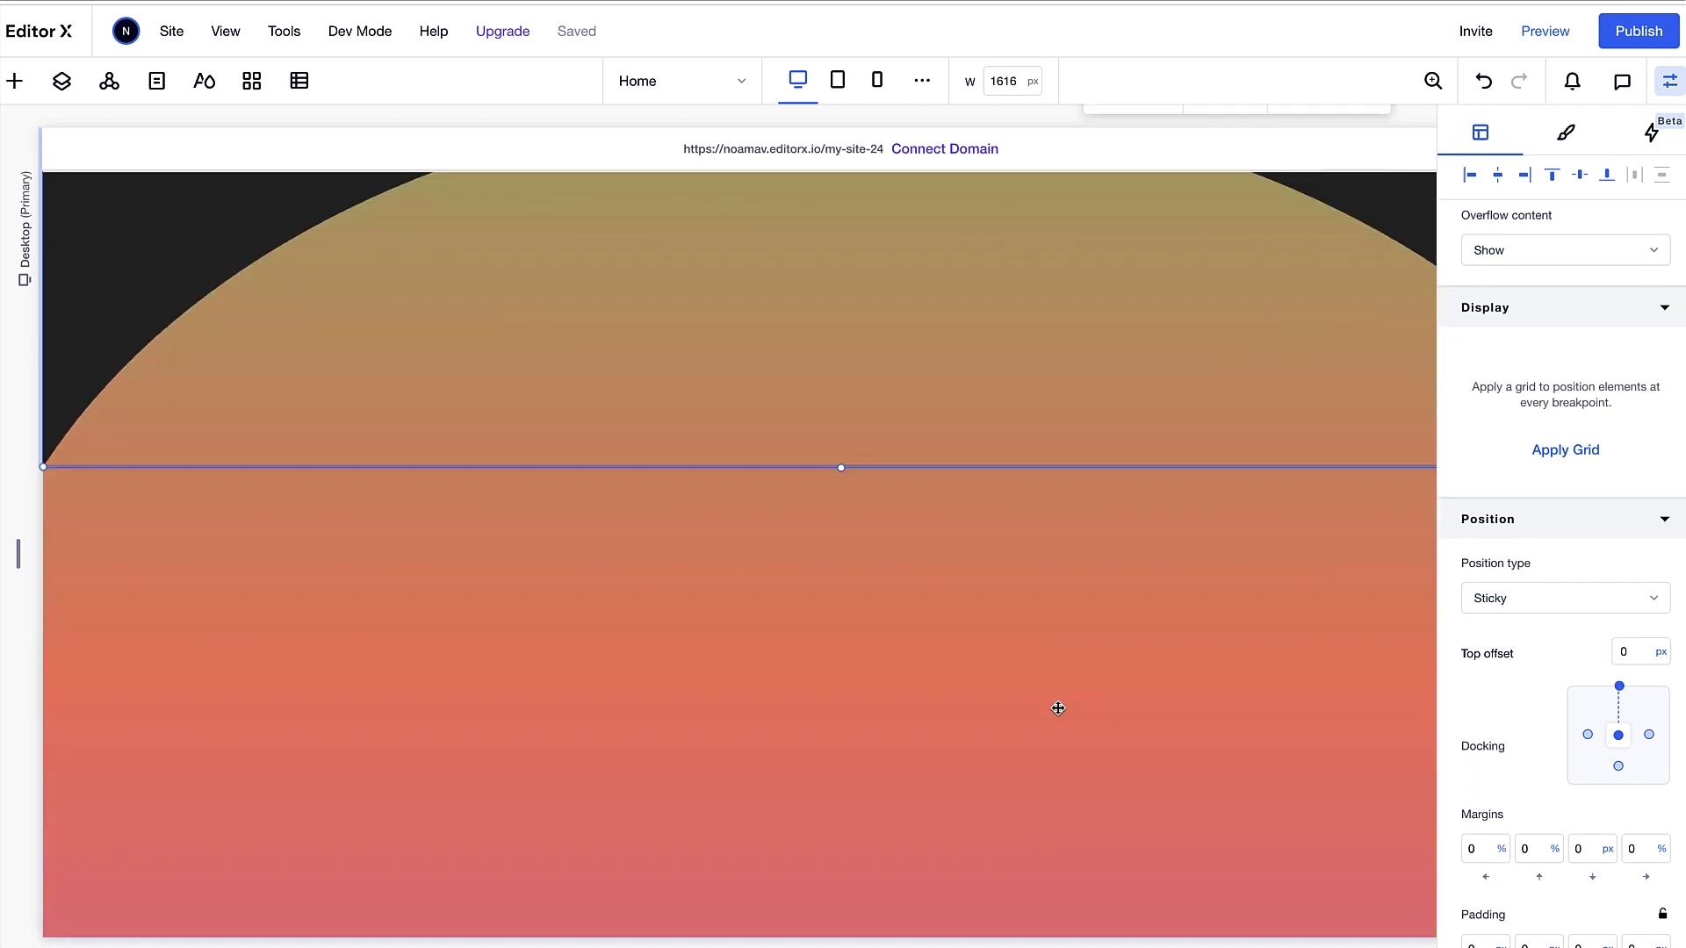
mouse_move(787, 830)
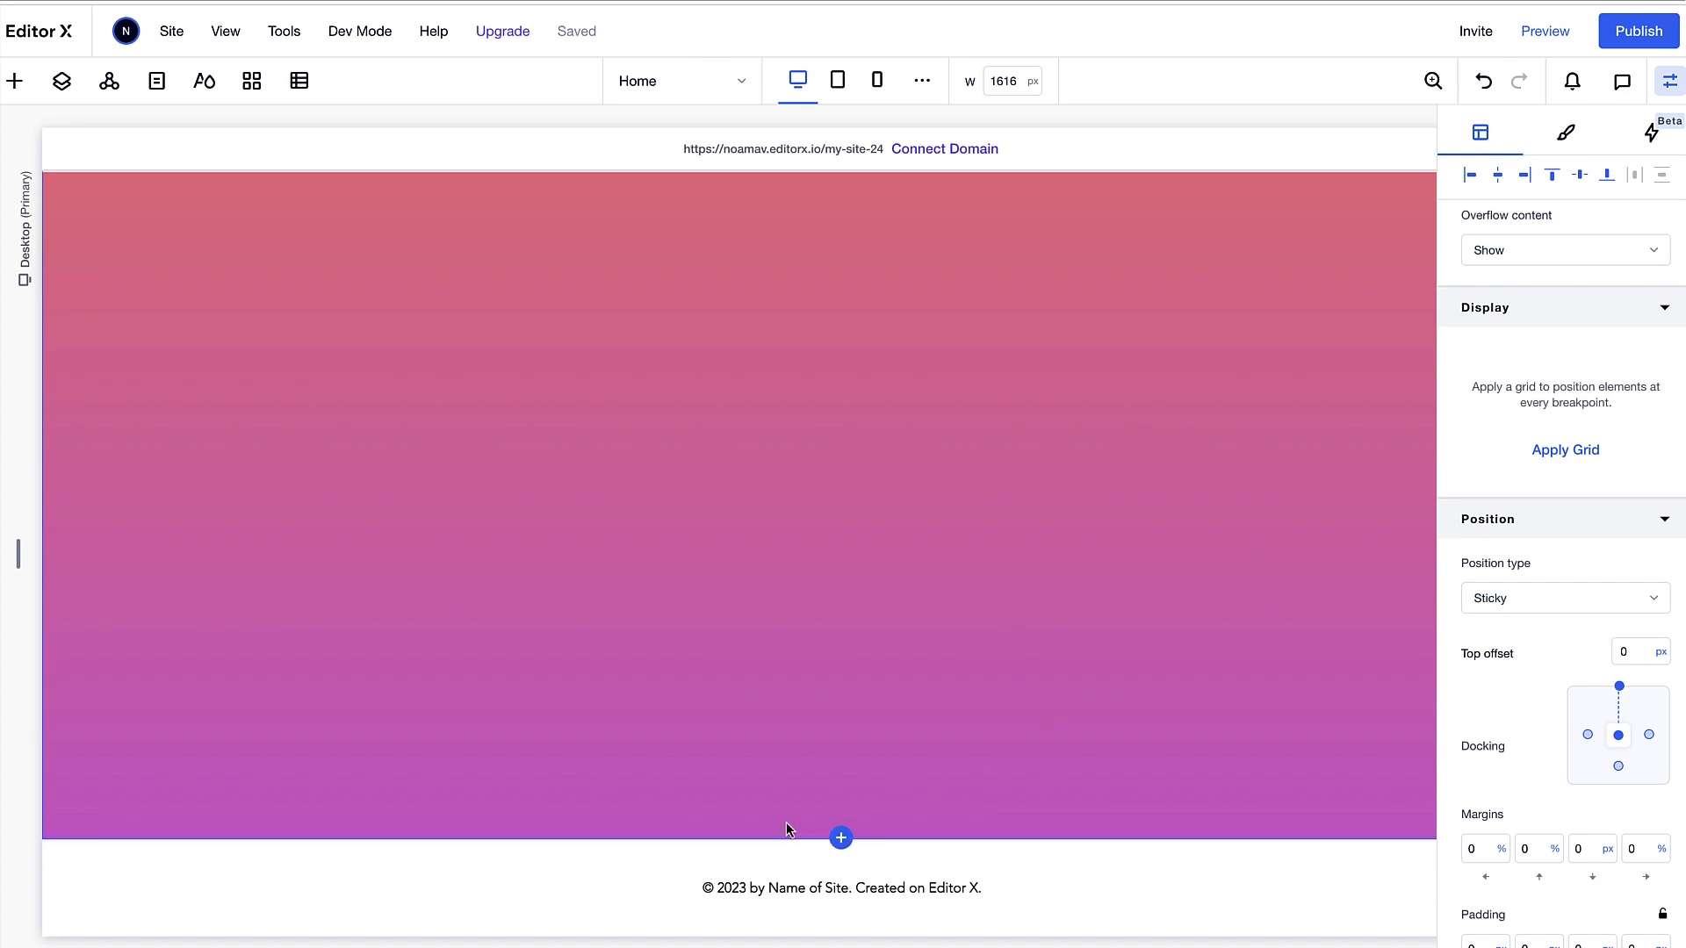
click(801, 793)
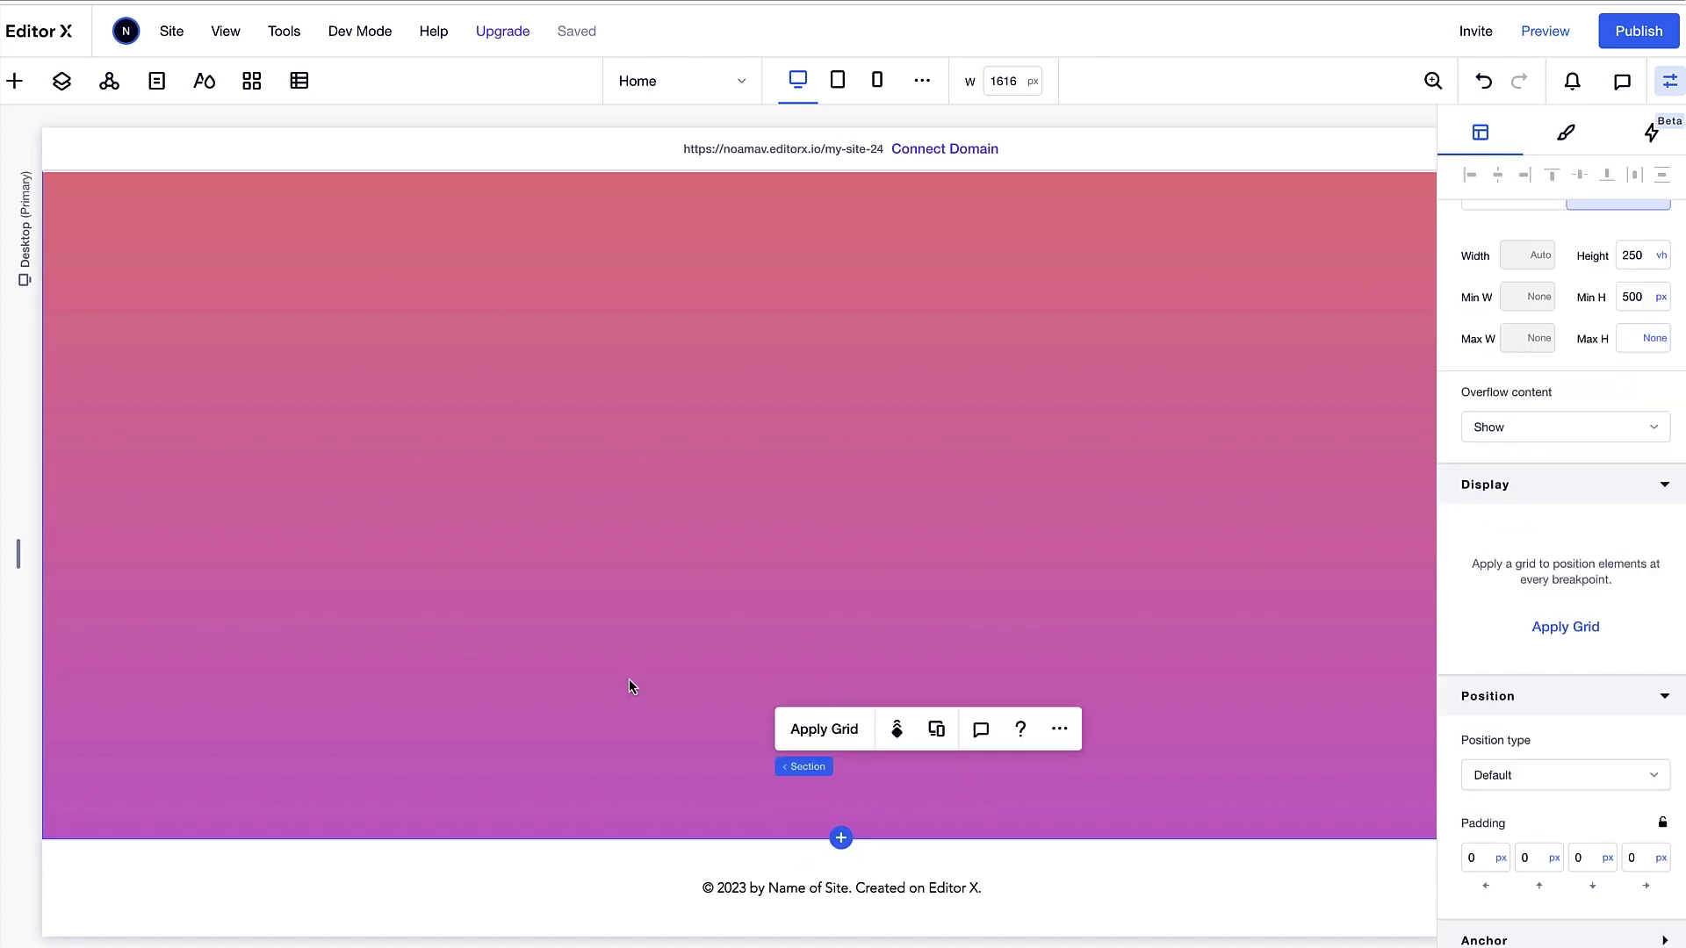
Drop the saved 'Shape the future of the web.' section from Assets beneath the gradient section.
click(16, 82)
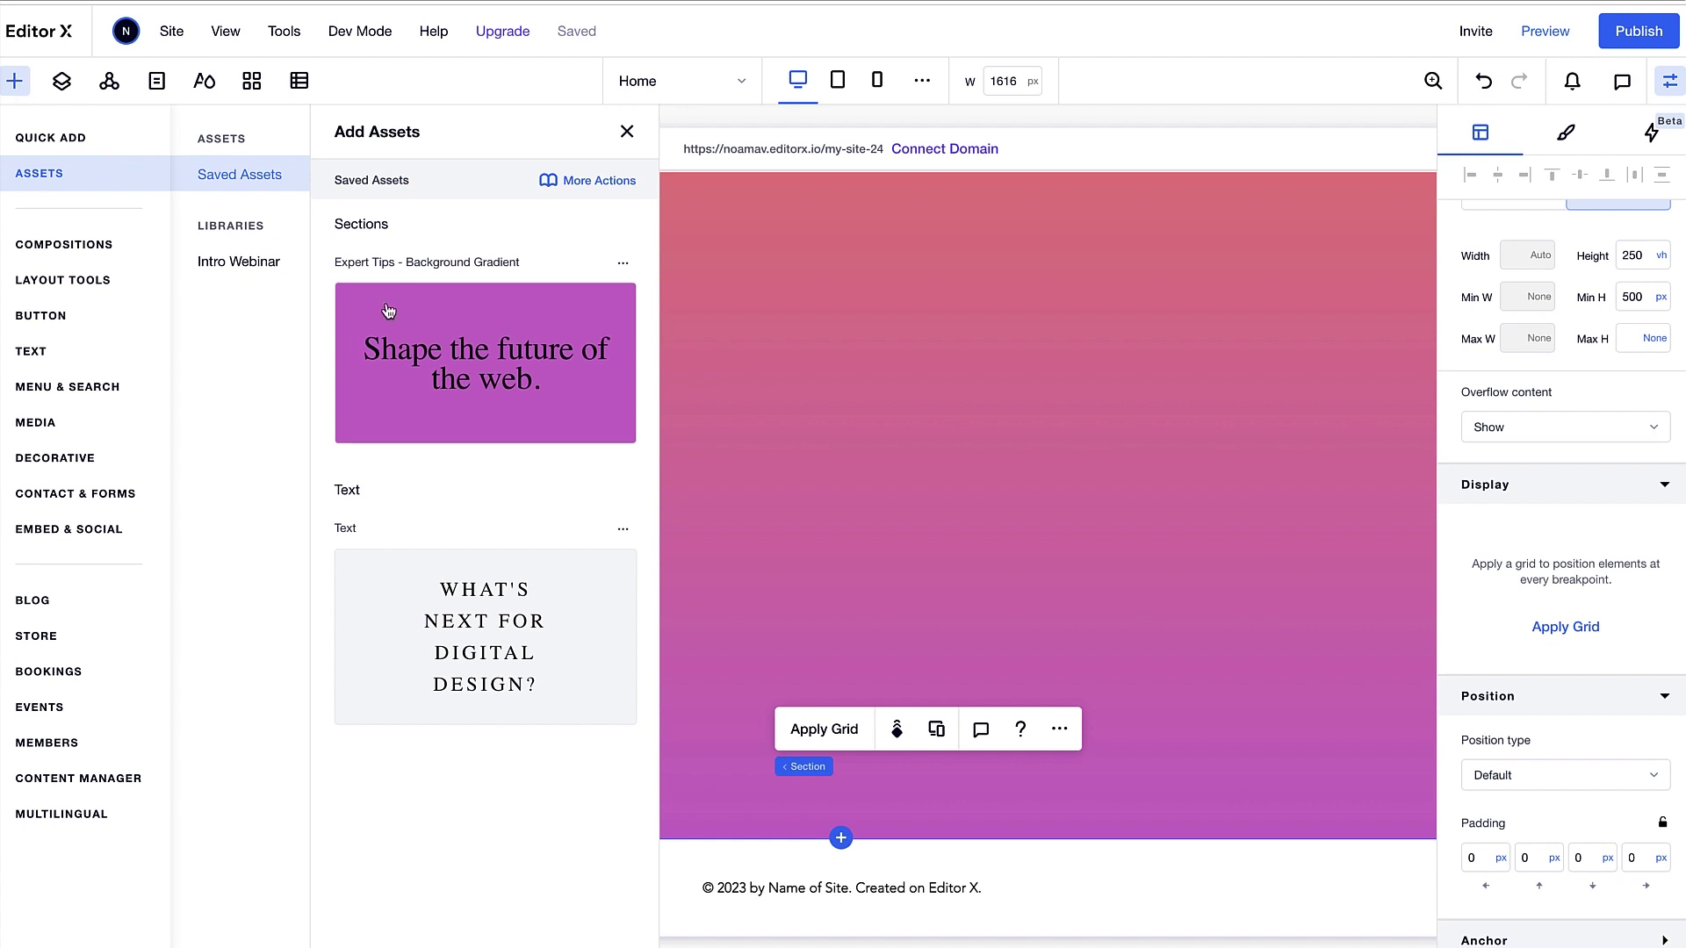
drag(404, 351, 750, 766)
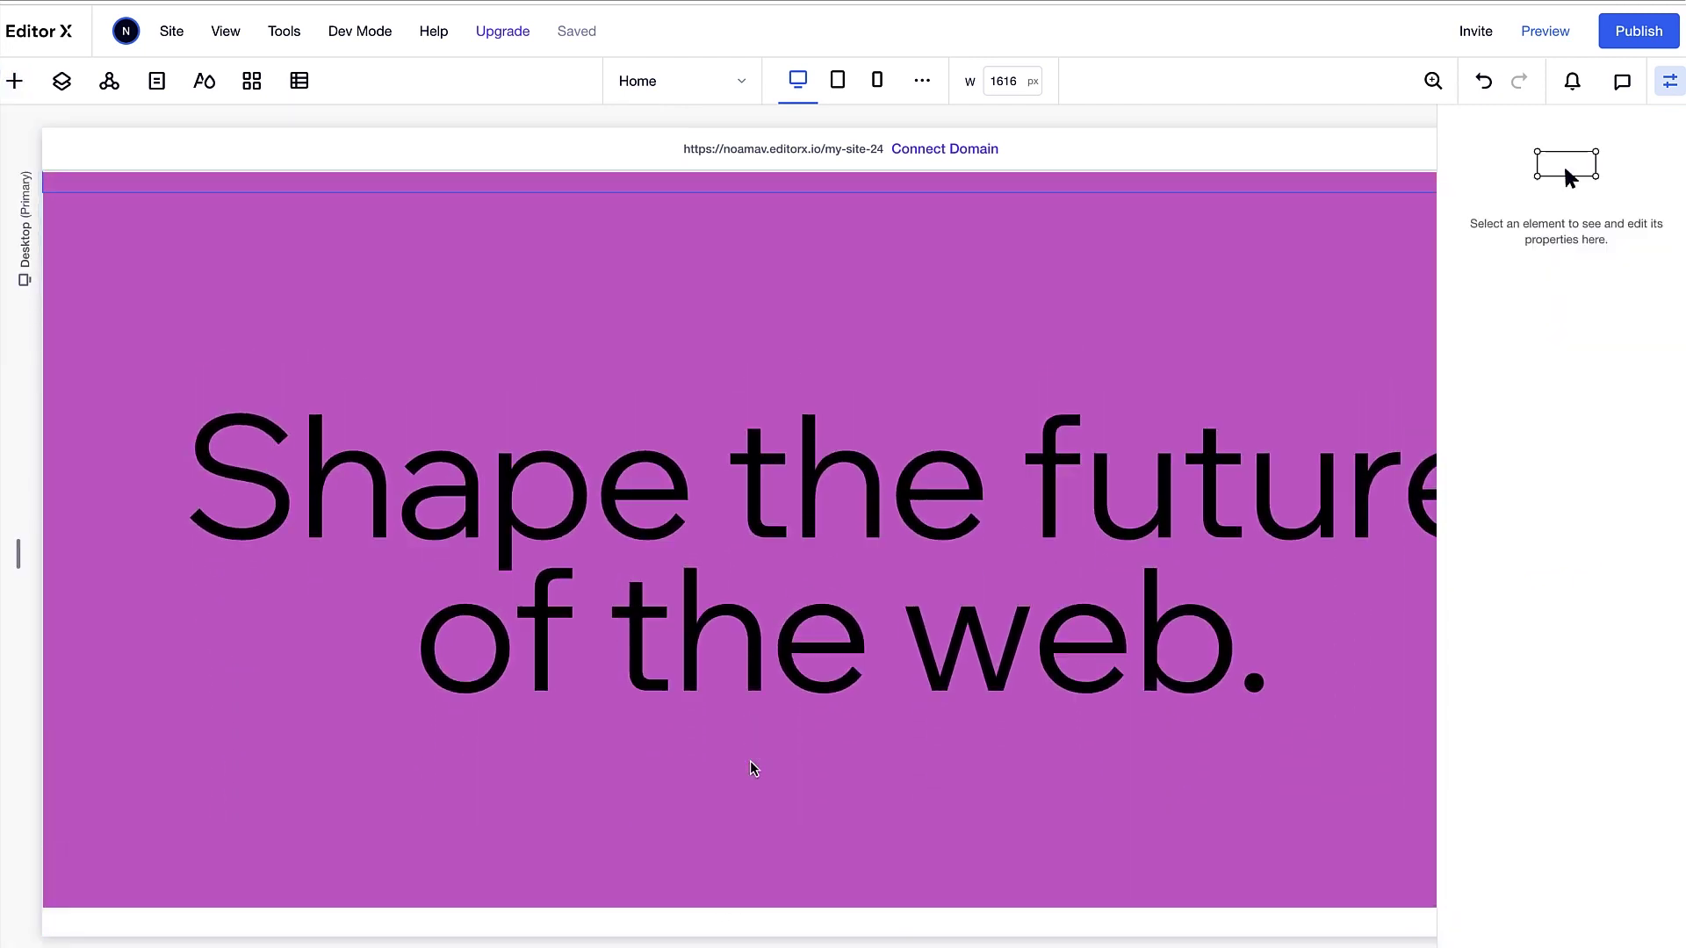
scroll(750, 760, down, 10)
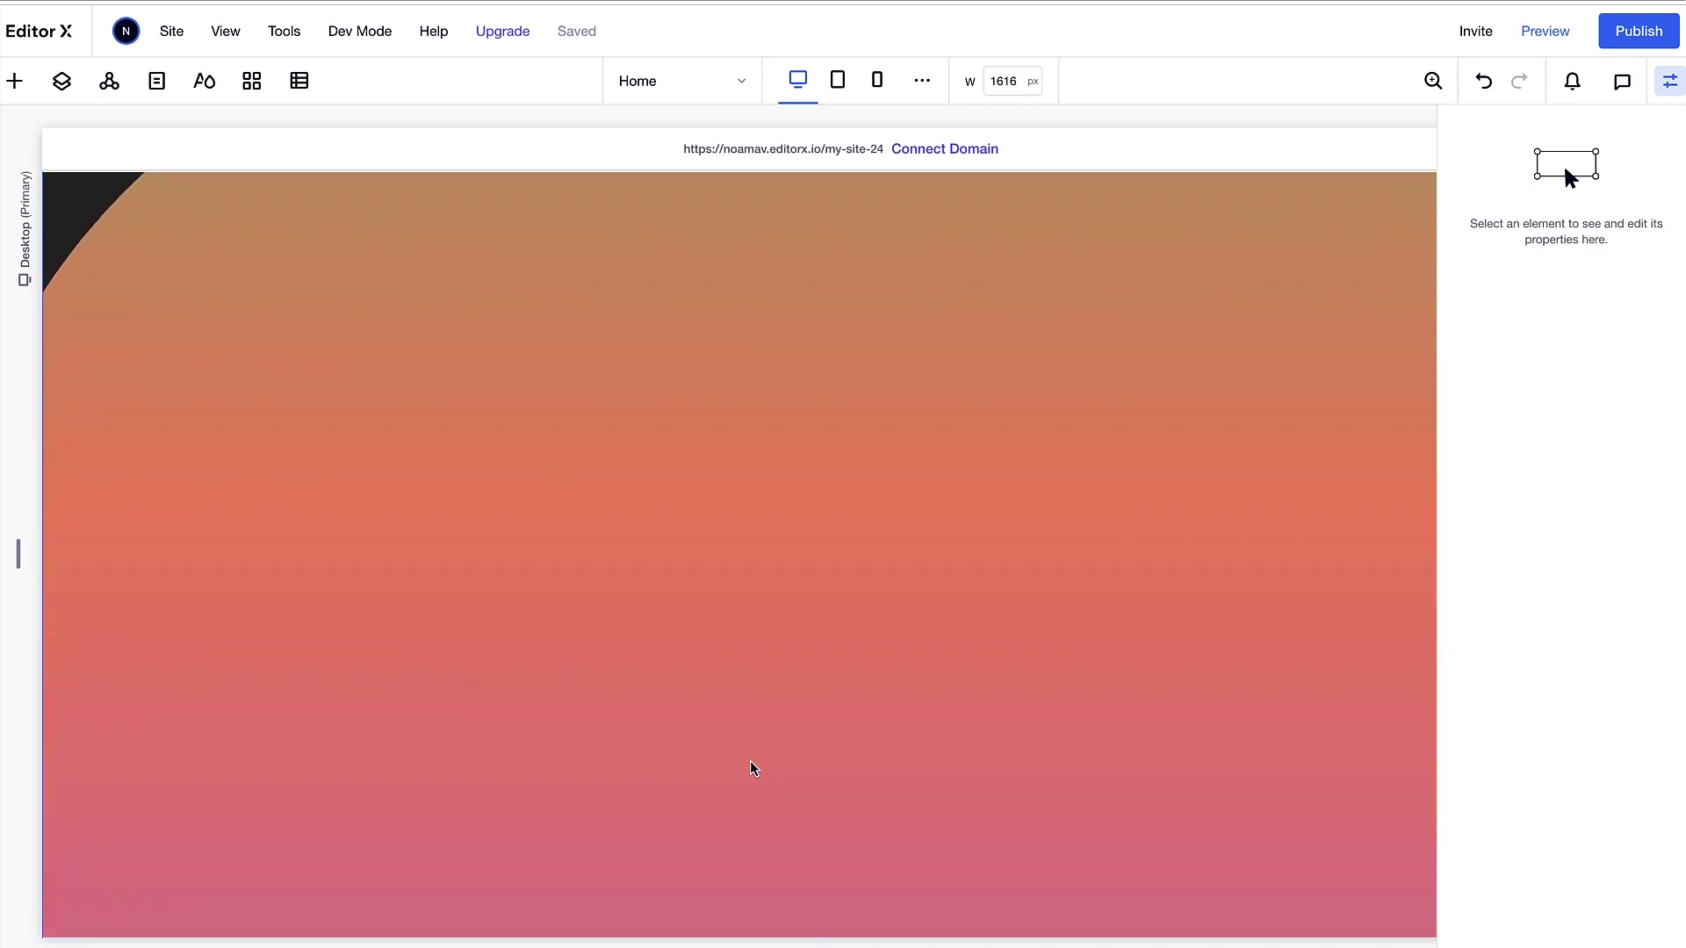
scroll(750, 760, down, 6)
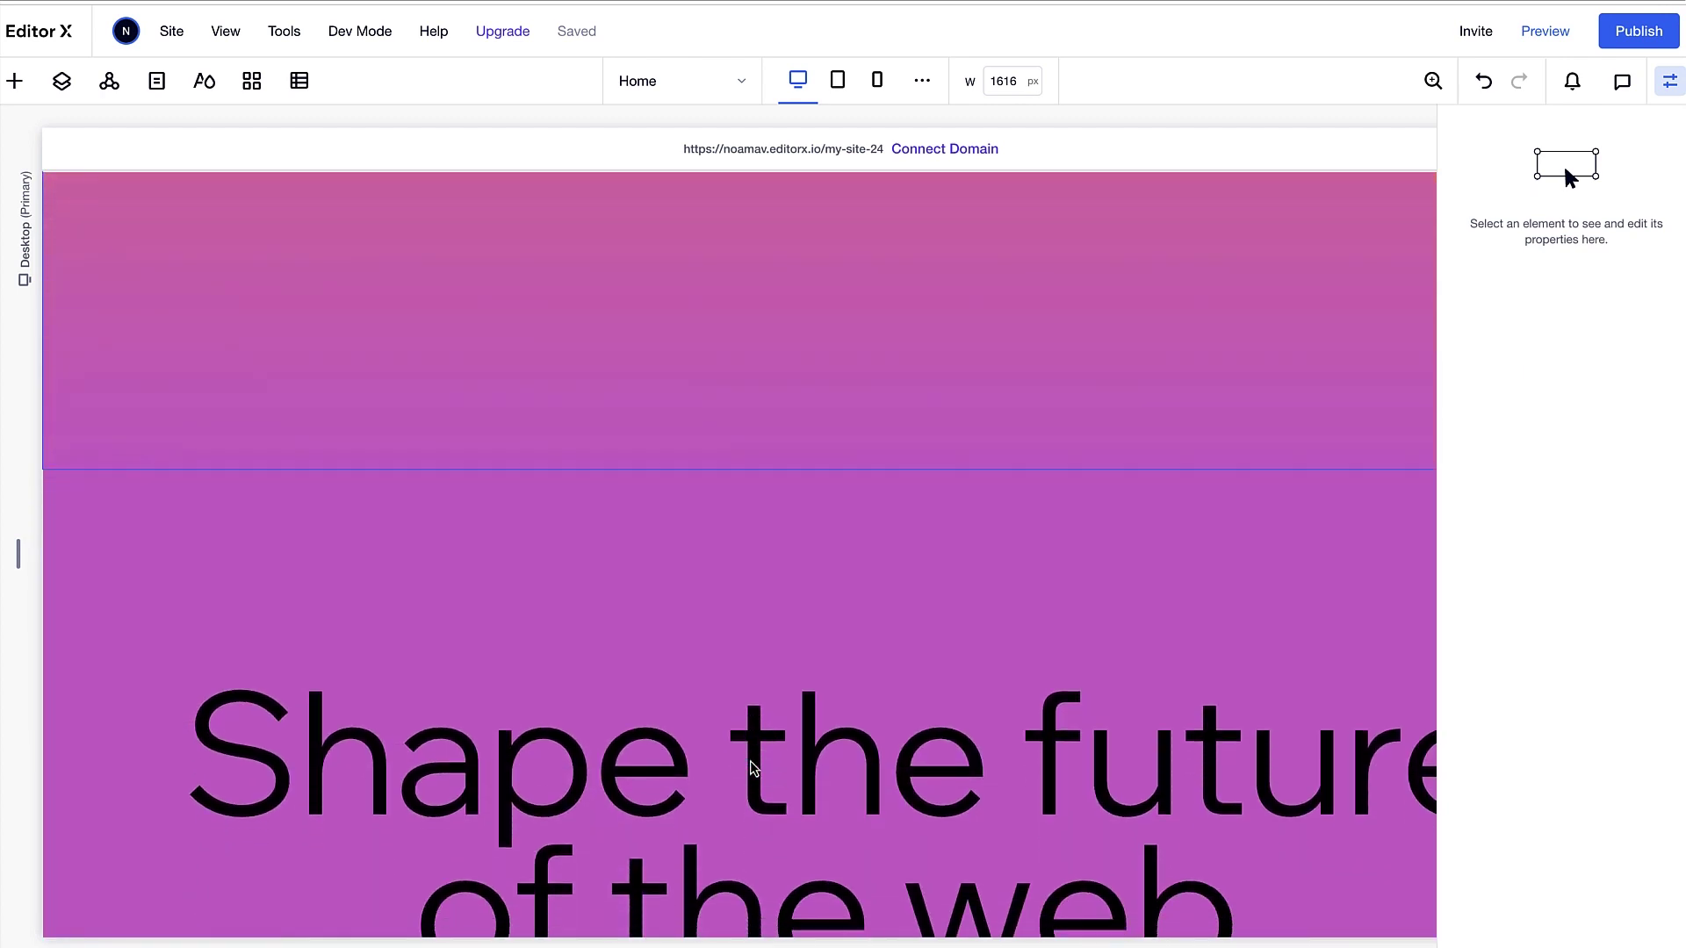
scroll(750, 760, down, 10)
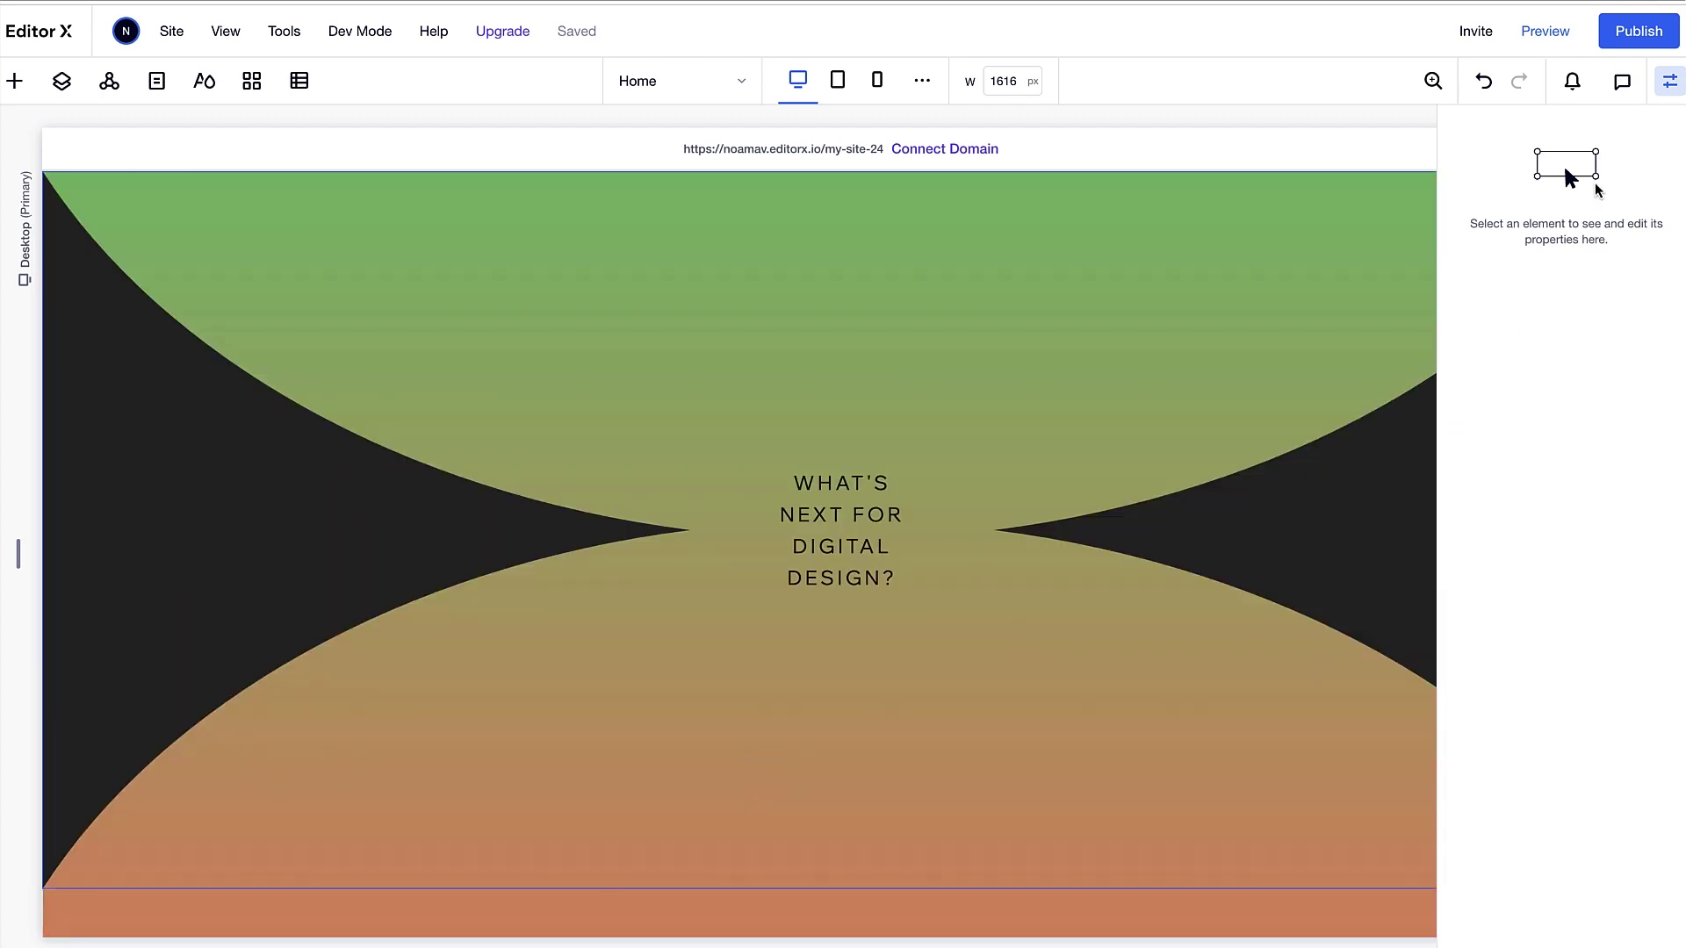
Publish the site, then scroll the live page to check the fixed black shape over the gradient.
click(1662, 83)
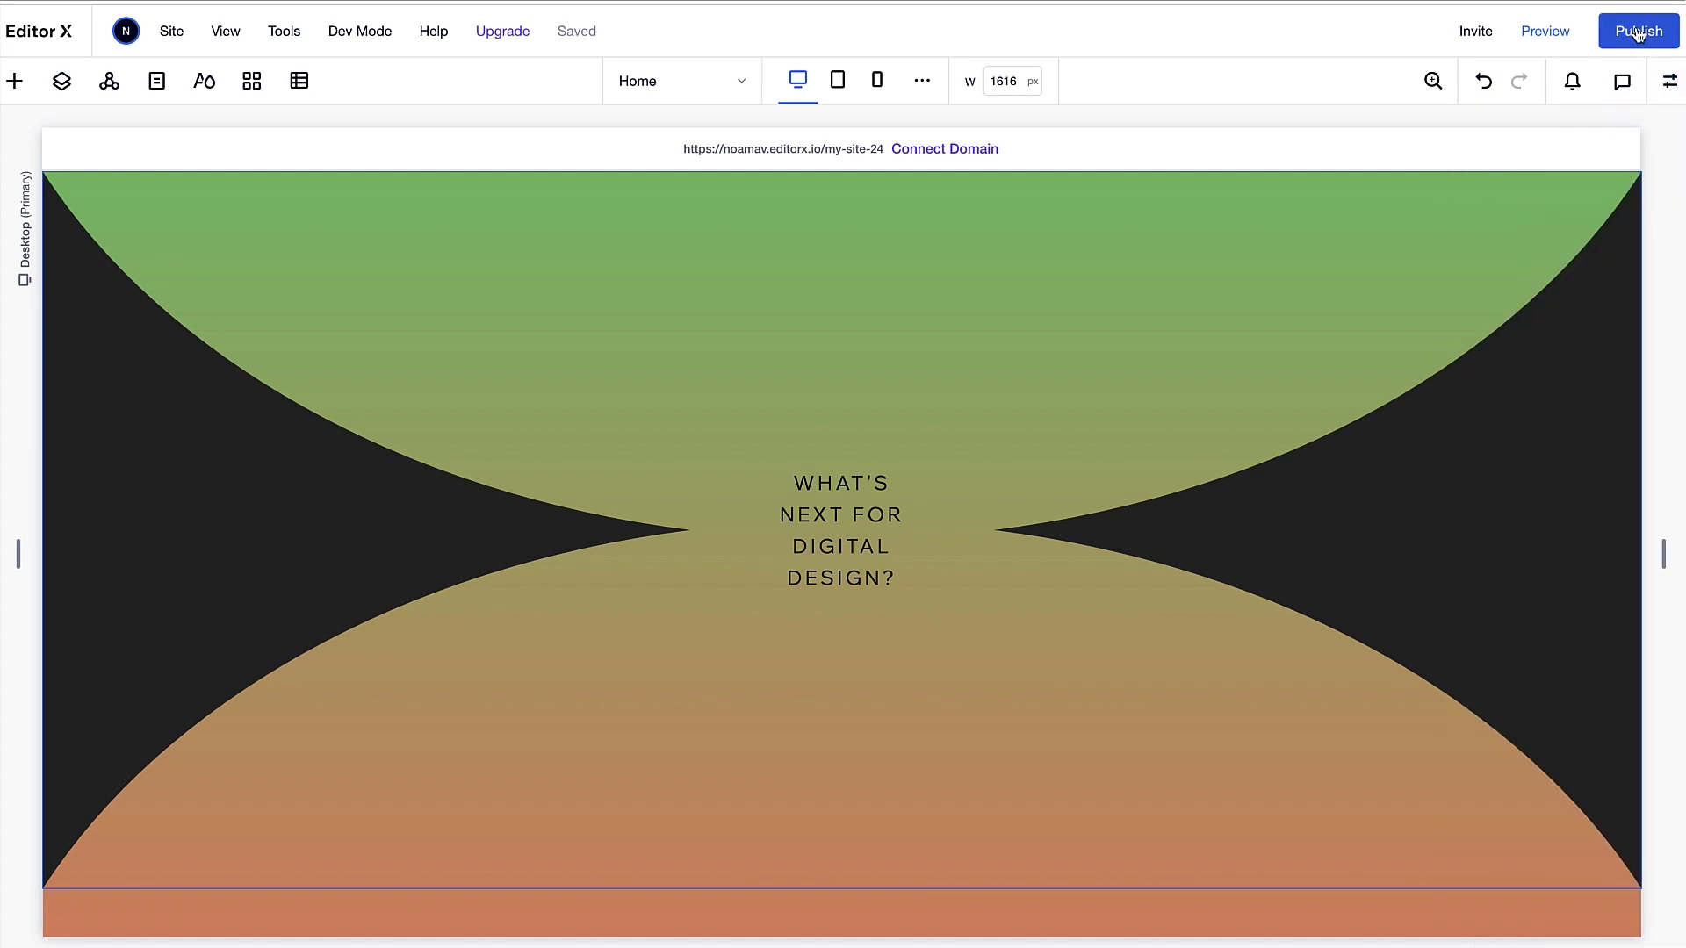
click(1637, 33)
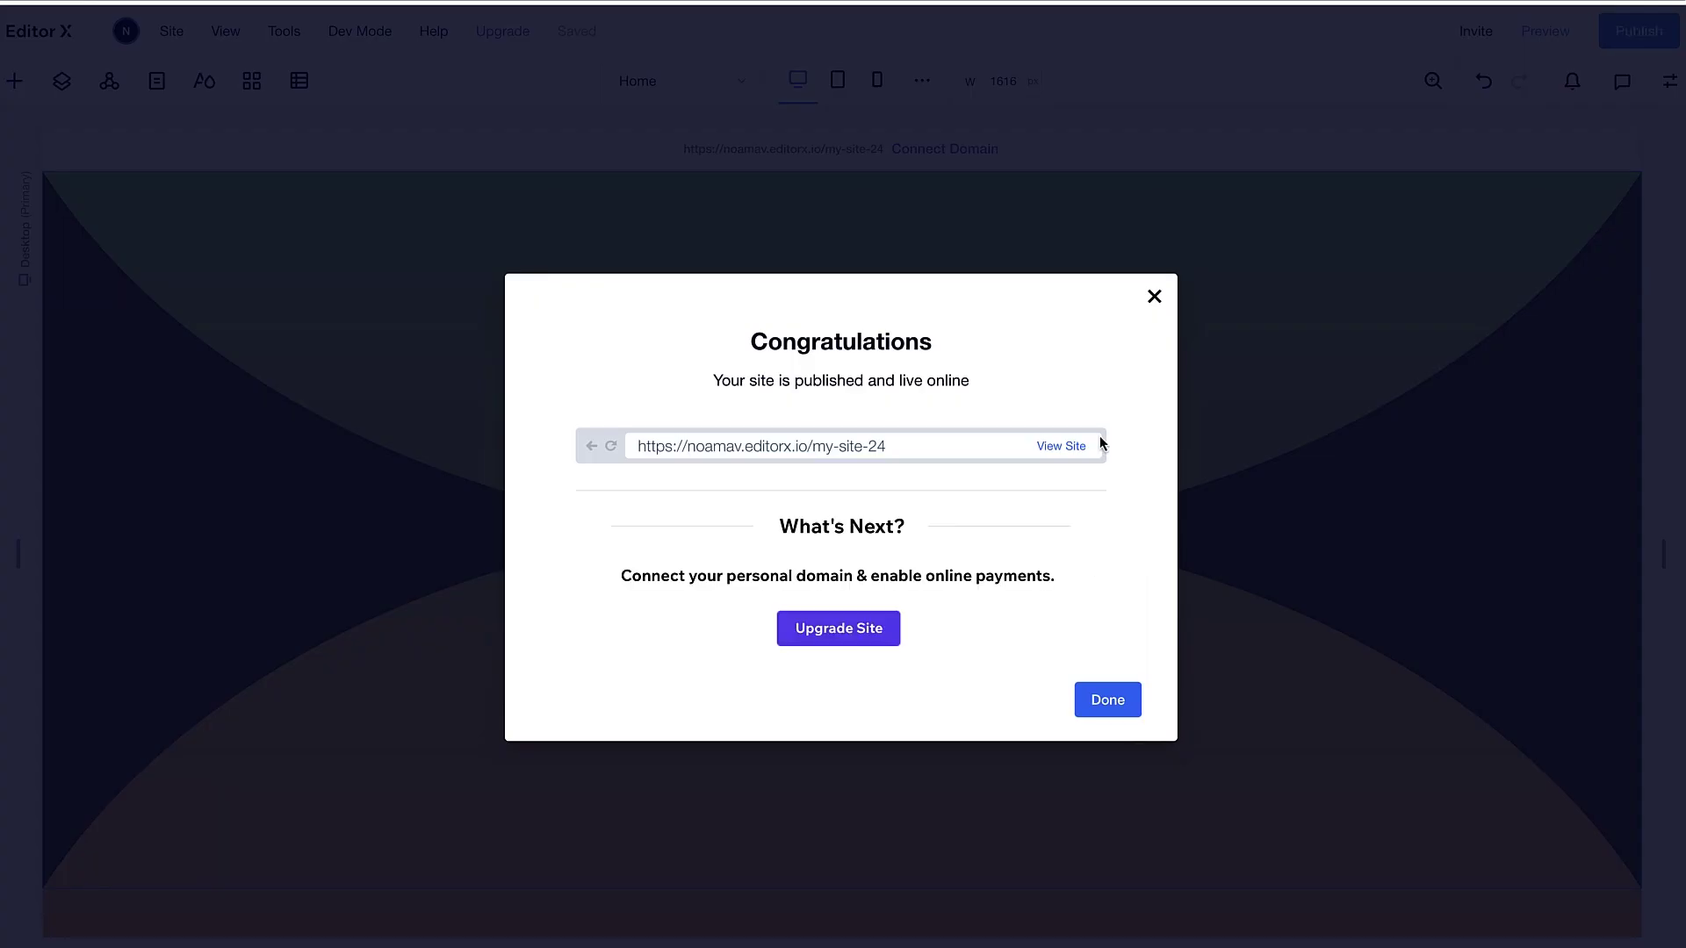
click(1099, 442)
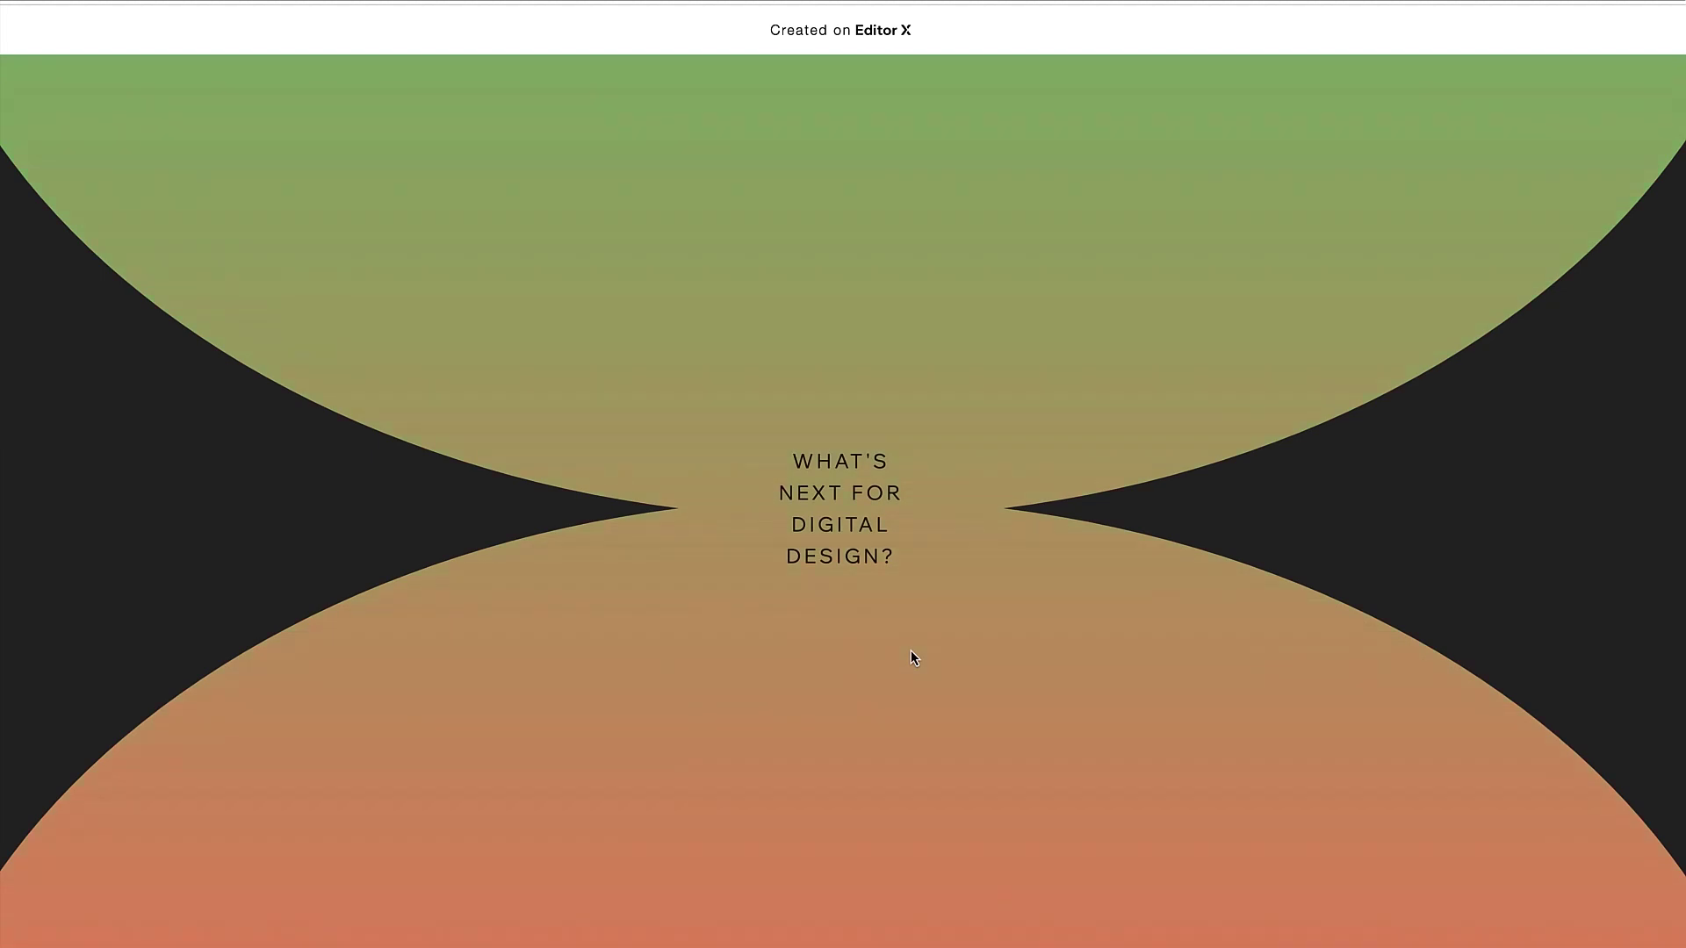
scroll(909, 650, down, 10)
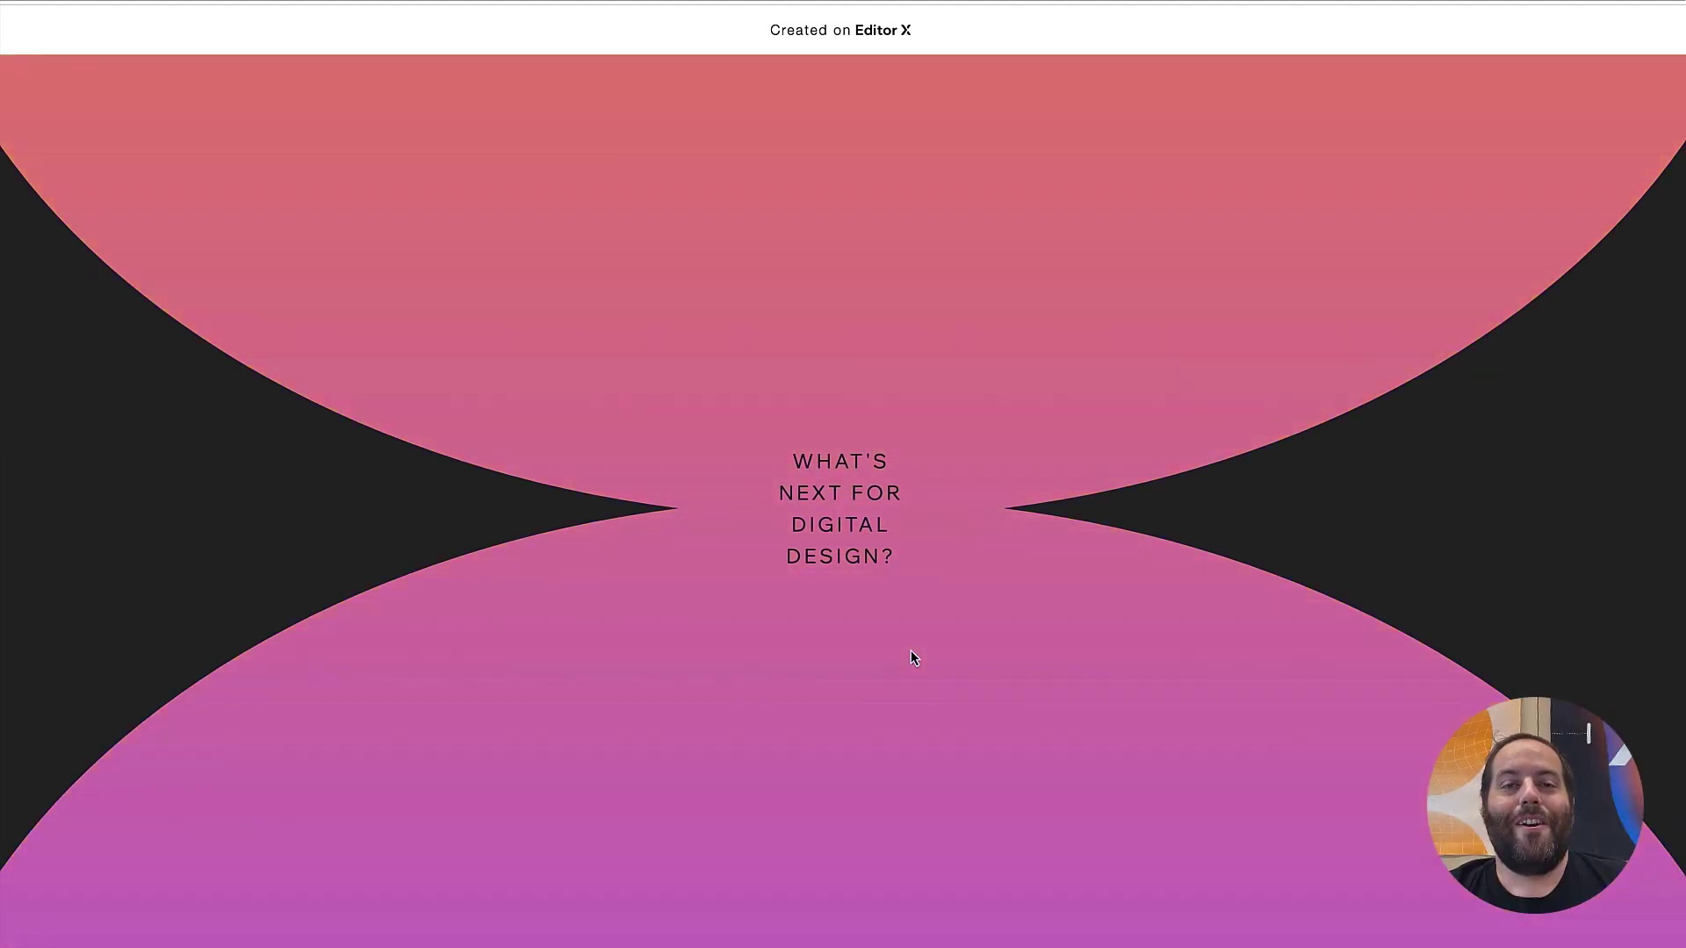
scroll(910, 657, up, 10)
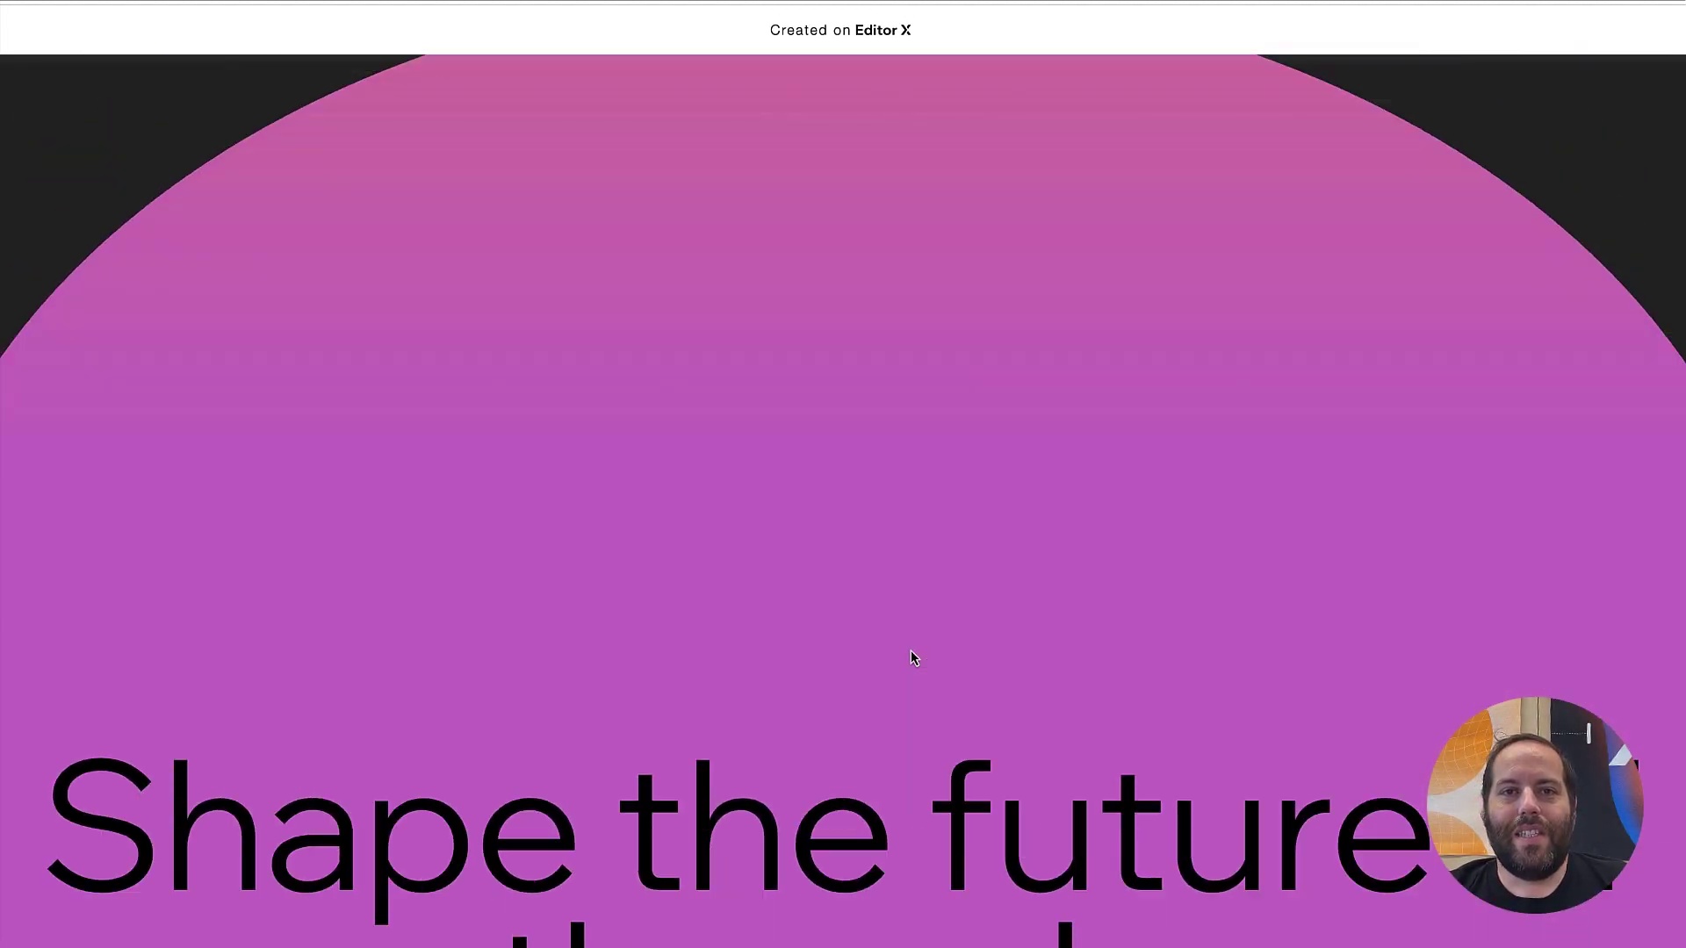